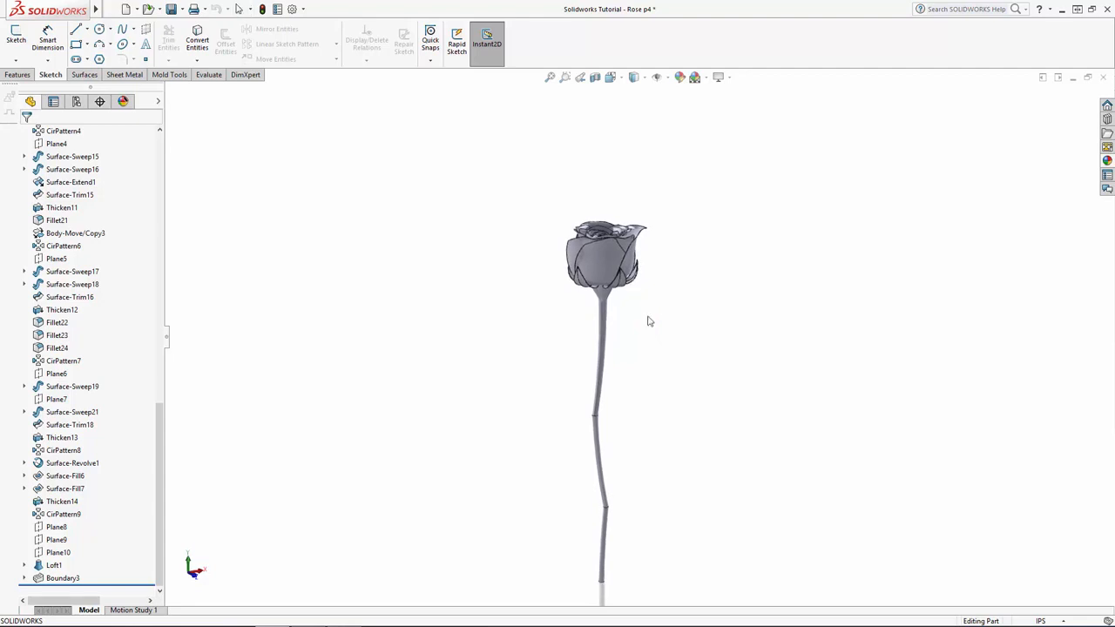
Toggle the Perspective and Ambient Occlusion display settings for the rose model
scroll(653, 380, up, 2)
scroll(645, 391, down, 2)
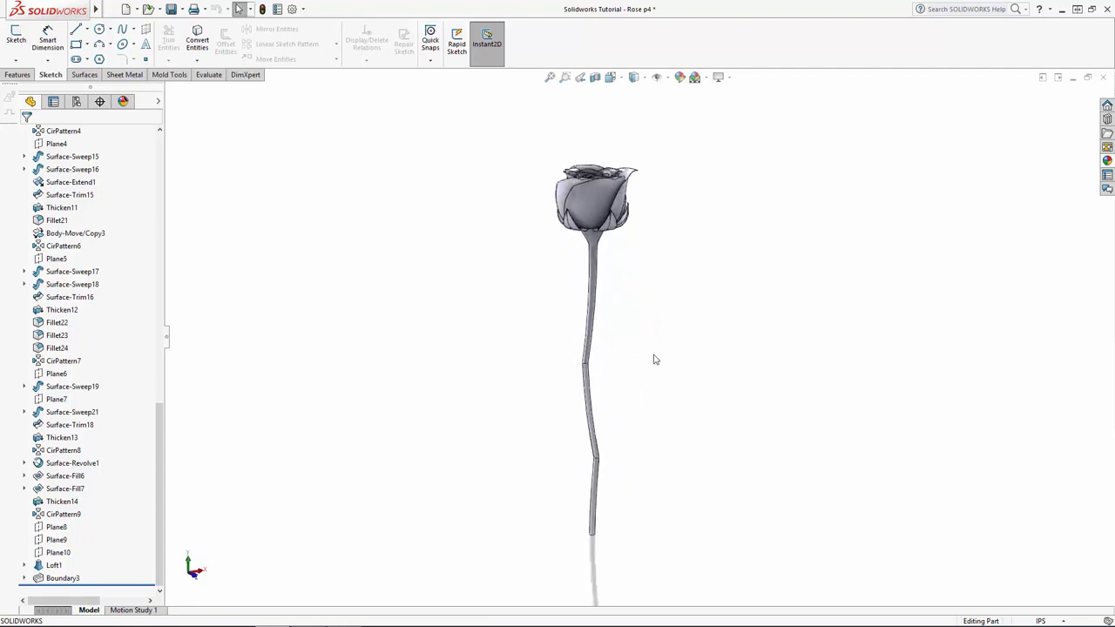
click(729, 77)
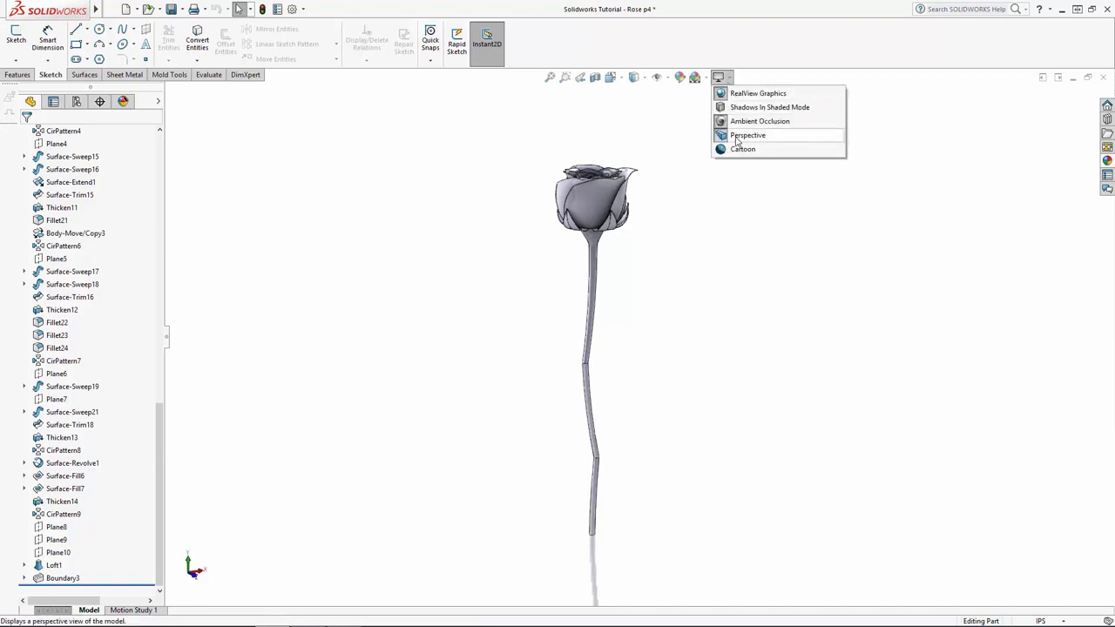
click(731, 79)
click(737, 122)
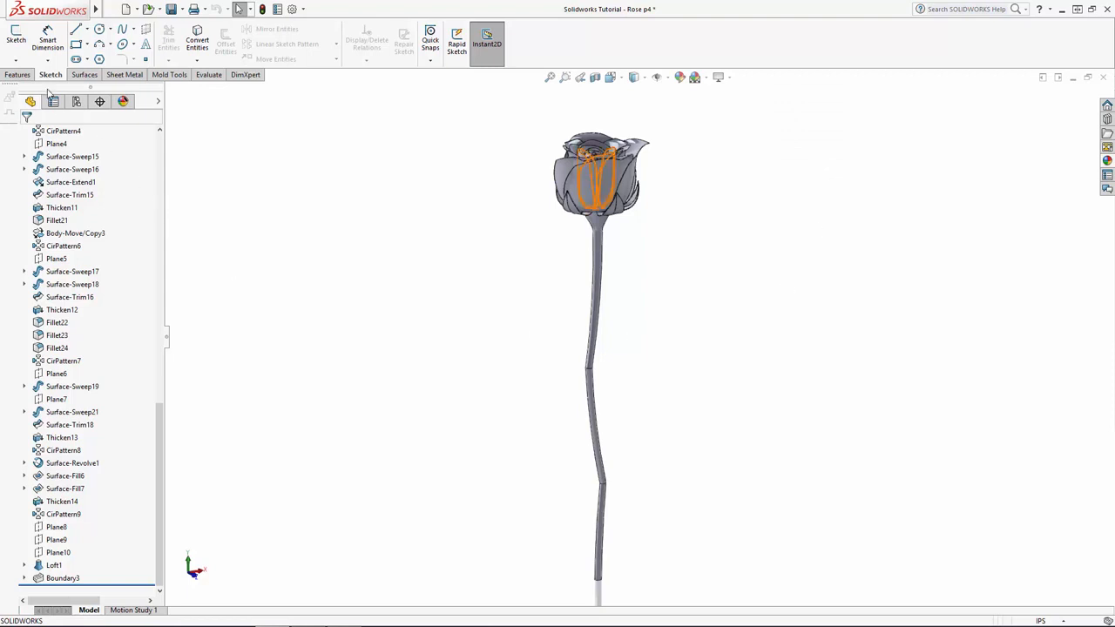
Start a 3D sketch and begin a Spline on Surface with two points near the upper end of the first stem section
click(27, 64)
click(28, 86)
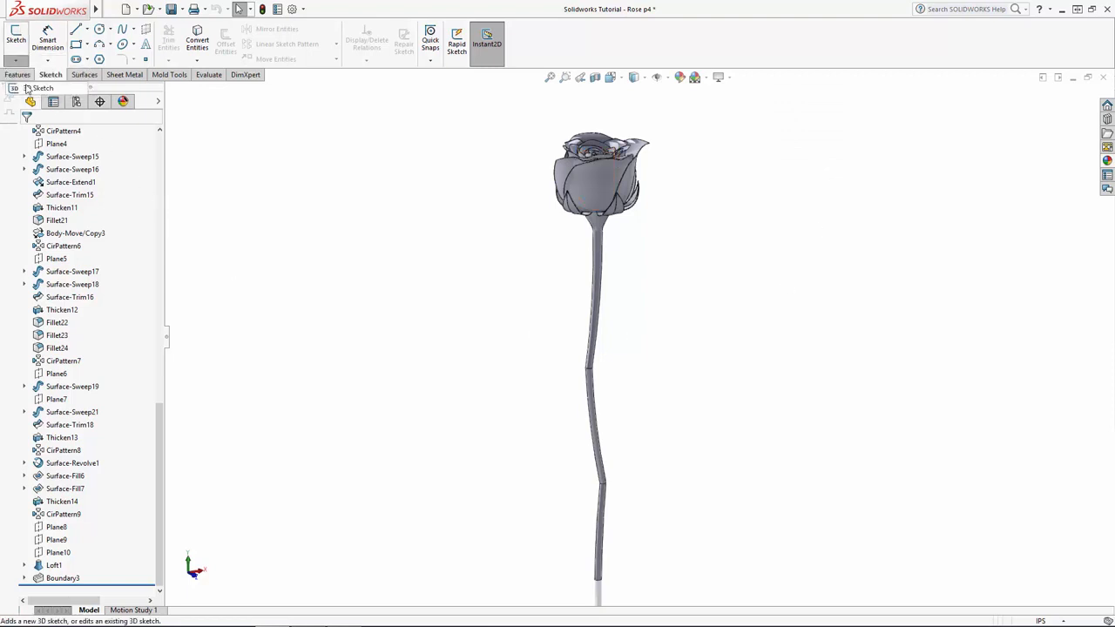
click(134, 31)
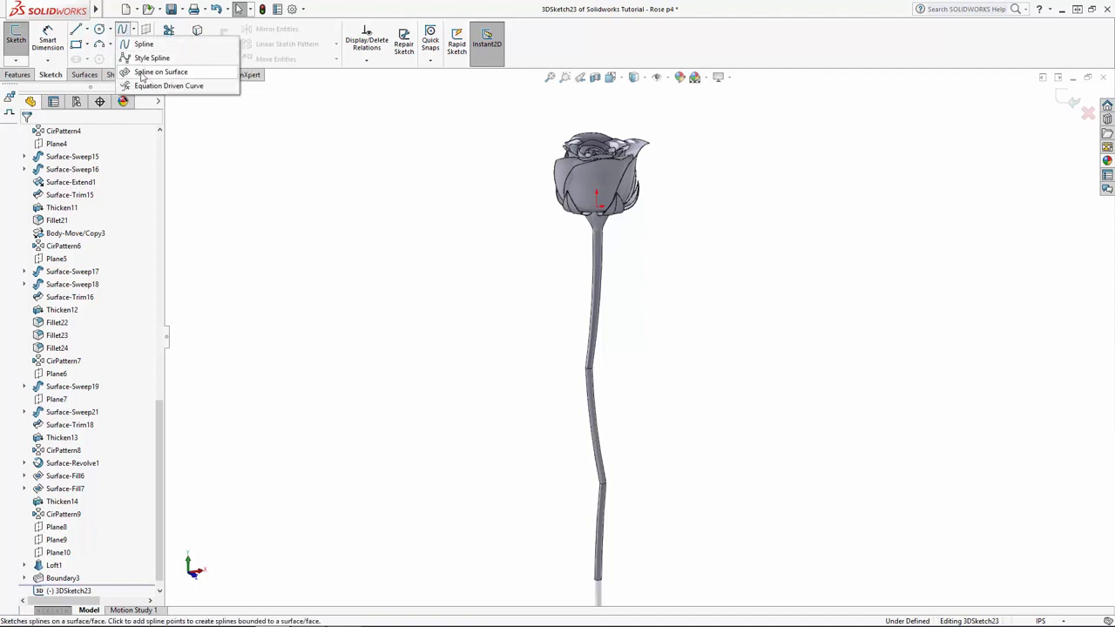
click(142, 73)
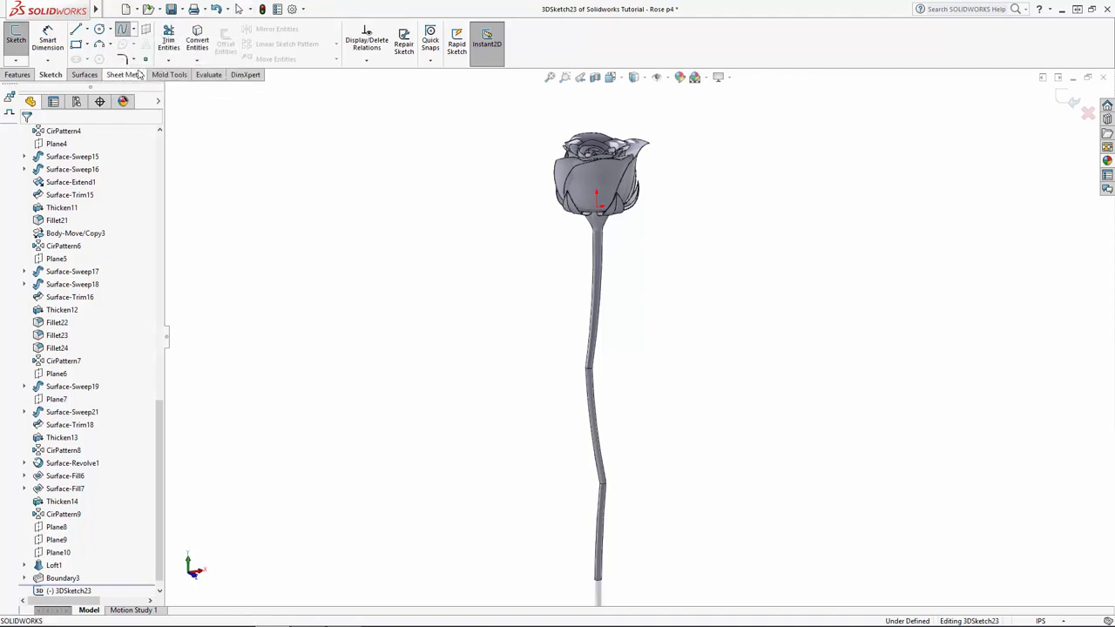
scroll(630, 266, down, 5)
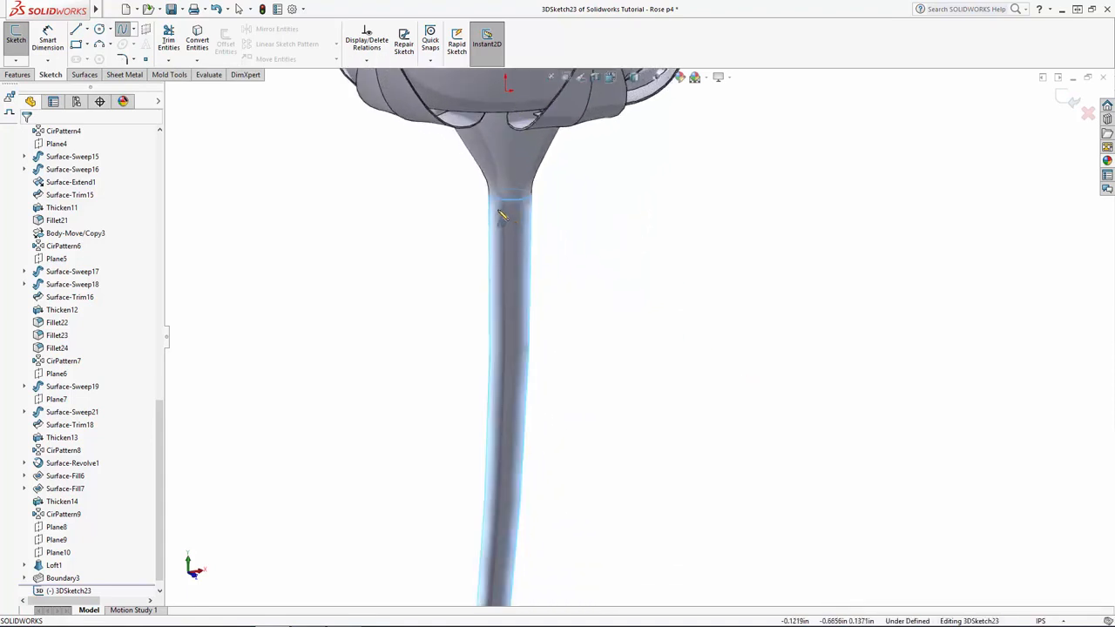
click(496, 207)
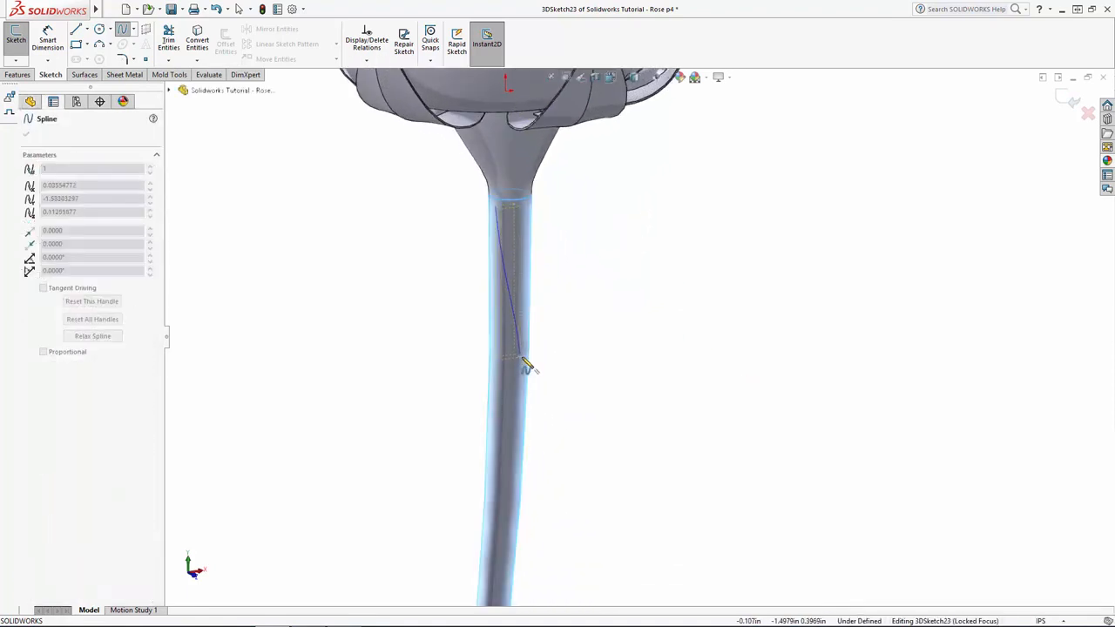
click(524, 357)
Continue the surface spline down around the upper stem section, placing further points until just above the first joint, and end it there
middle_drag(520, 353, 439, 376)
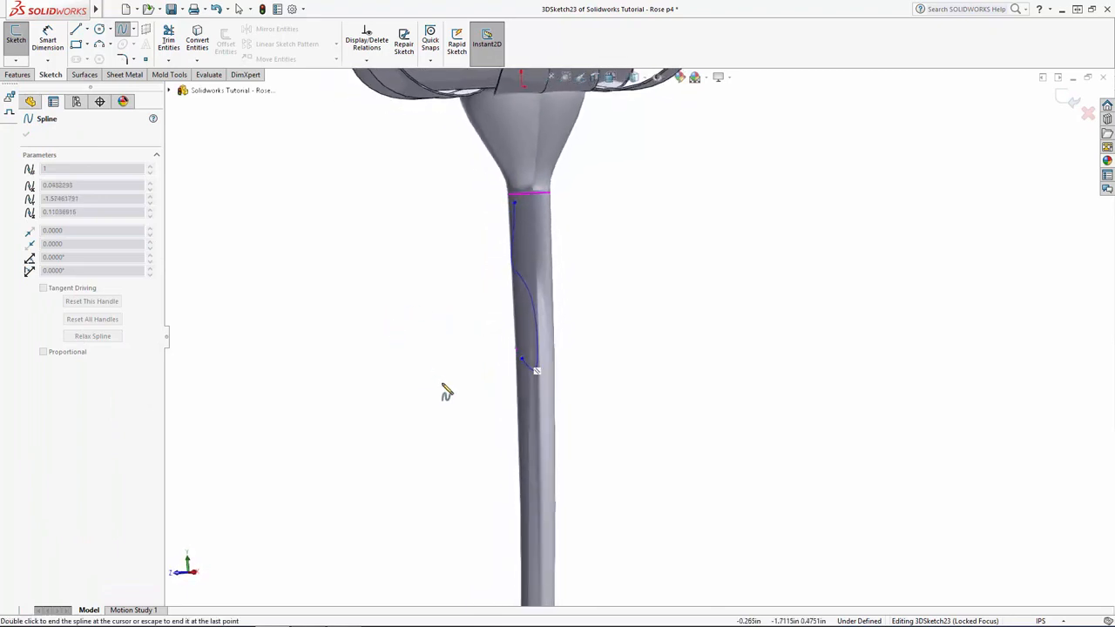
scroll(491, 405, up, 6)
scroll(597, 427, down, 3)
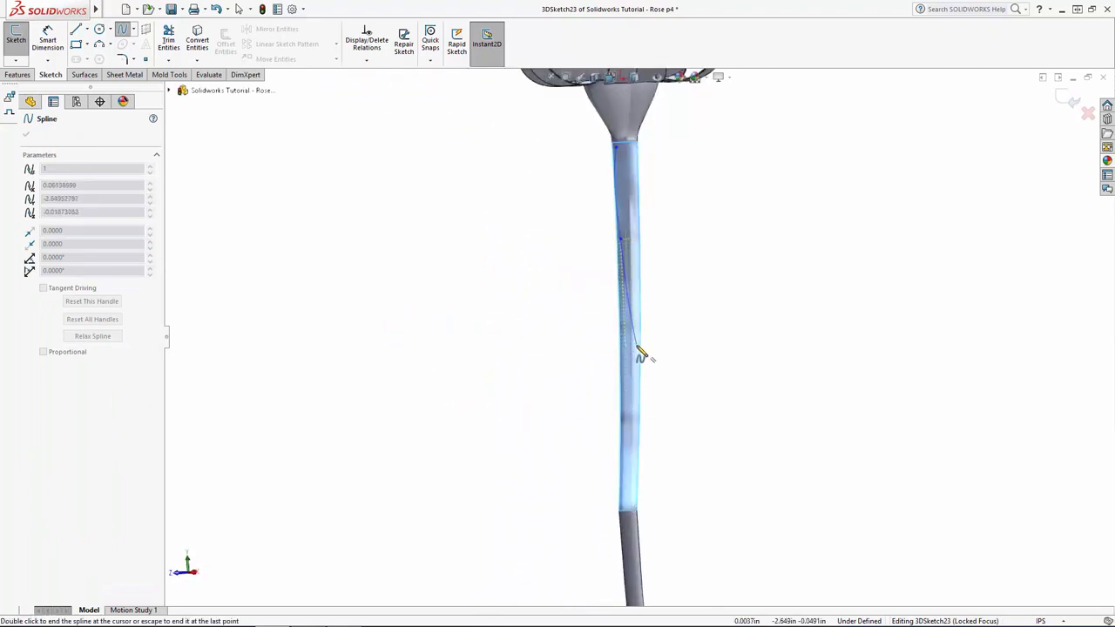
mouse_move(638, 347)
middle_down()
mouse_move(616, 333)
mouse_move(516, 329)
middle_up()
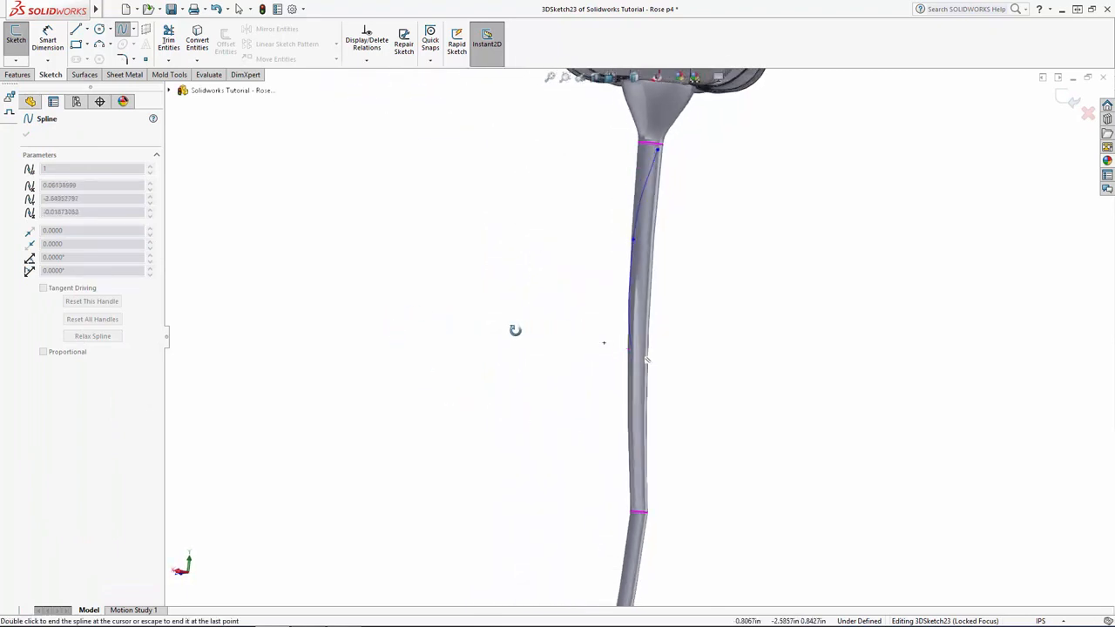
click(641, 426)
middle_drag(640, 426, 561, 413)
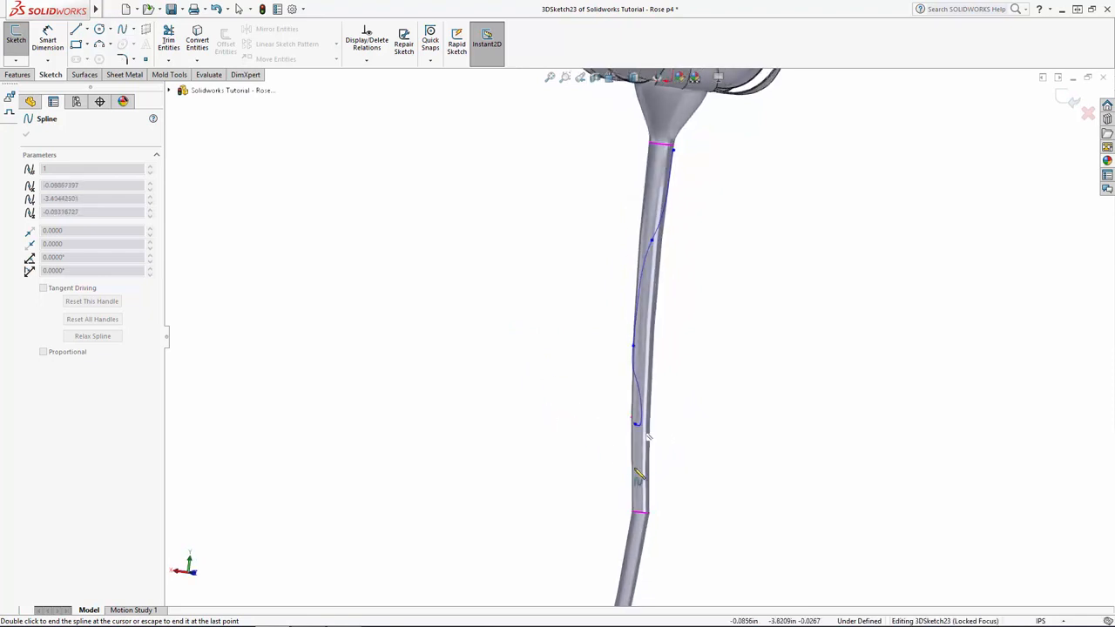
click(643, 500)
key(Escape)
Move the spline's lower endpoint onto the edge of the stem's first joint
scroll(666, 519, down, 8)
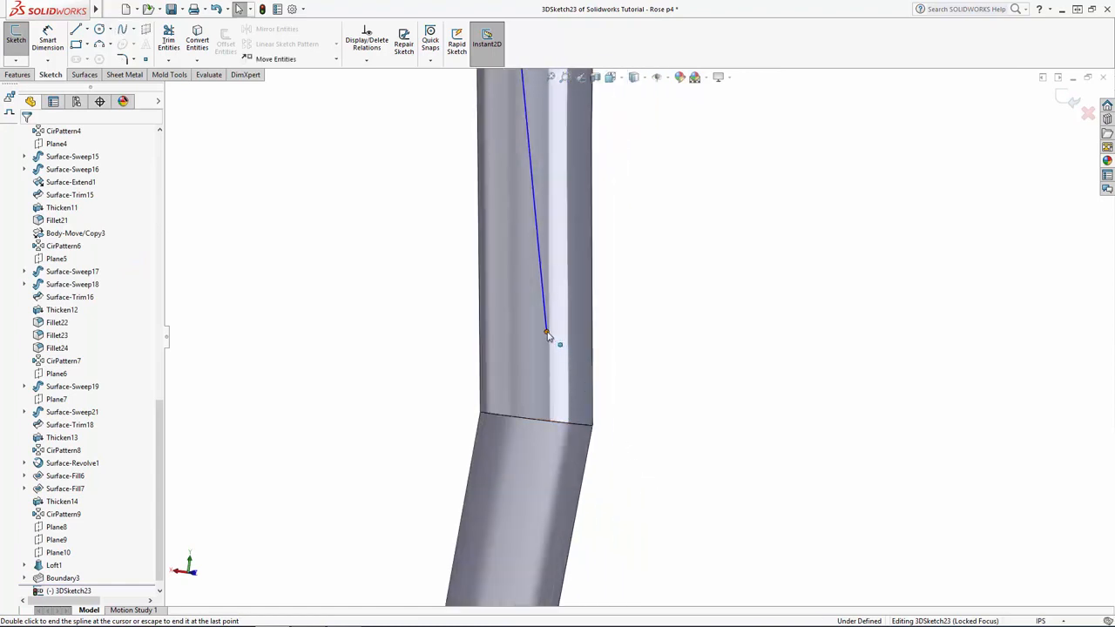
drag(547, 333, 564, 424)
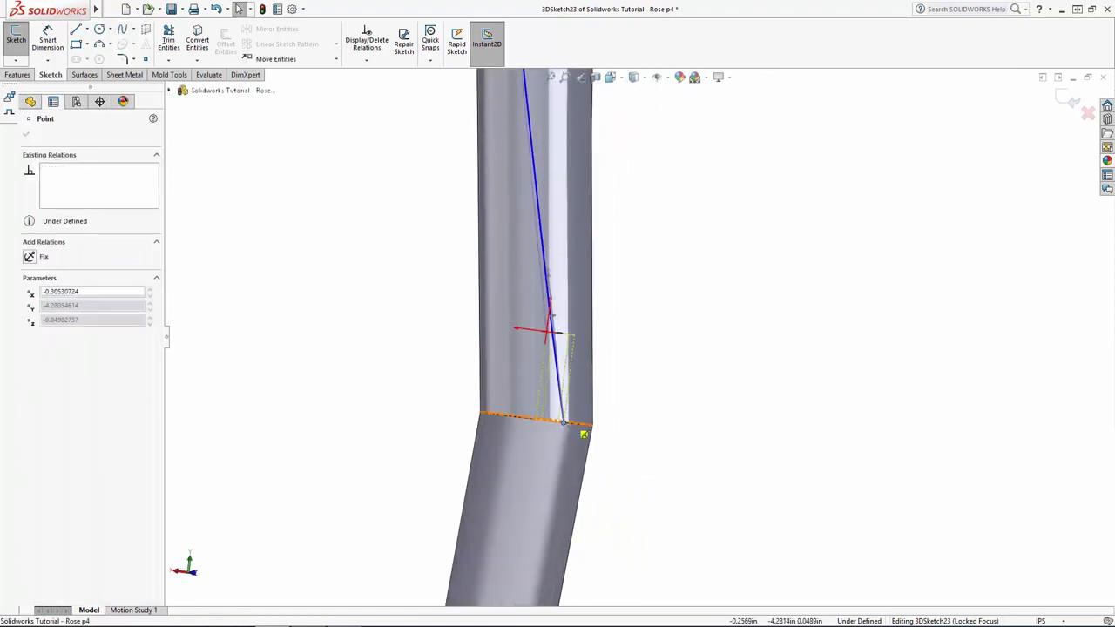
click(705, 490)
scroll(705, 491, up, 12)
scroll(681, 252, down, 4)
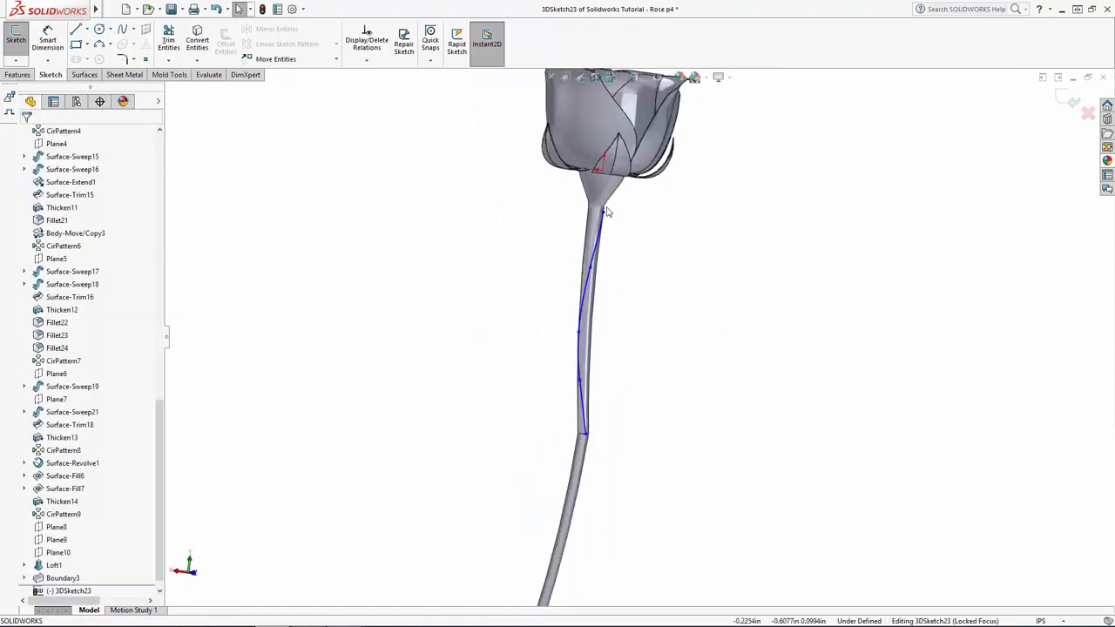
Constrain the spline's upper endpoint to the Front Plane and close the 3D sketch
scroll(610, 253, down, 6)
mouse_move(605, 291)
middle_down()
mouse_move(474, 267)
mouse_move(590, 302)
middle_up()
click(594, 295)
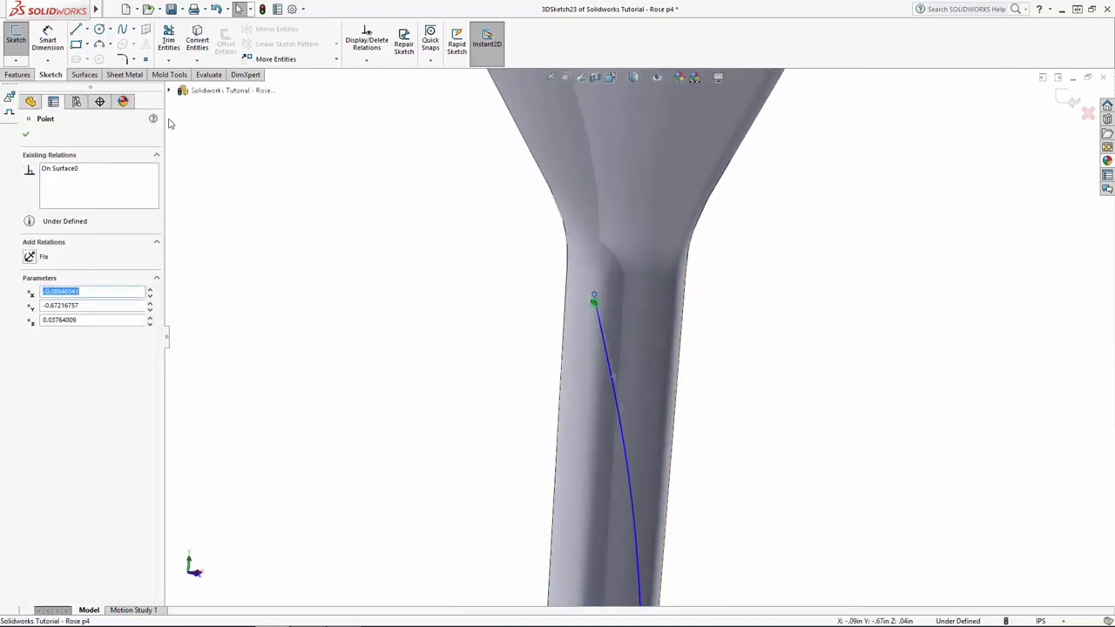
scroll(463, 311, up, 6)
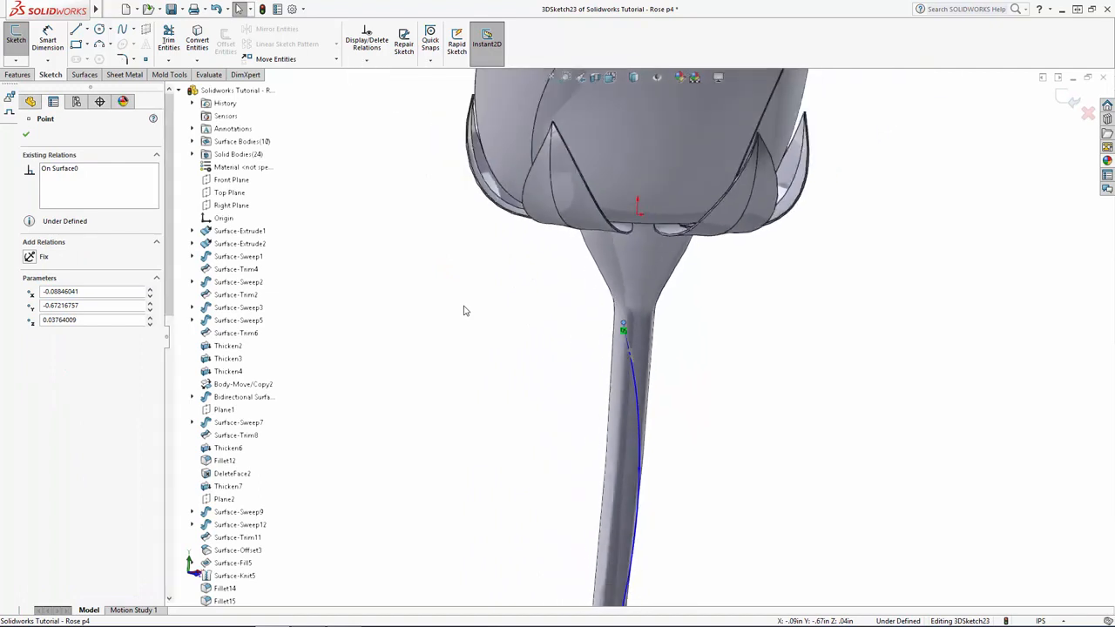
click(231, 179)
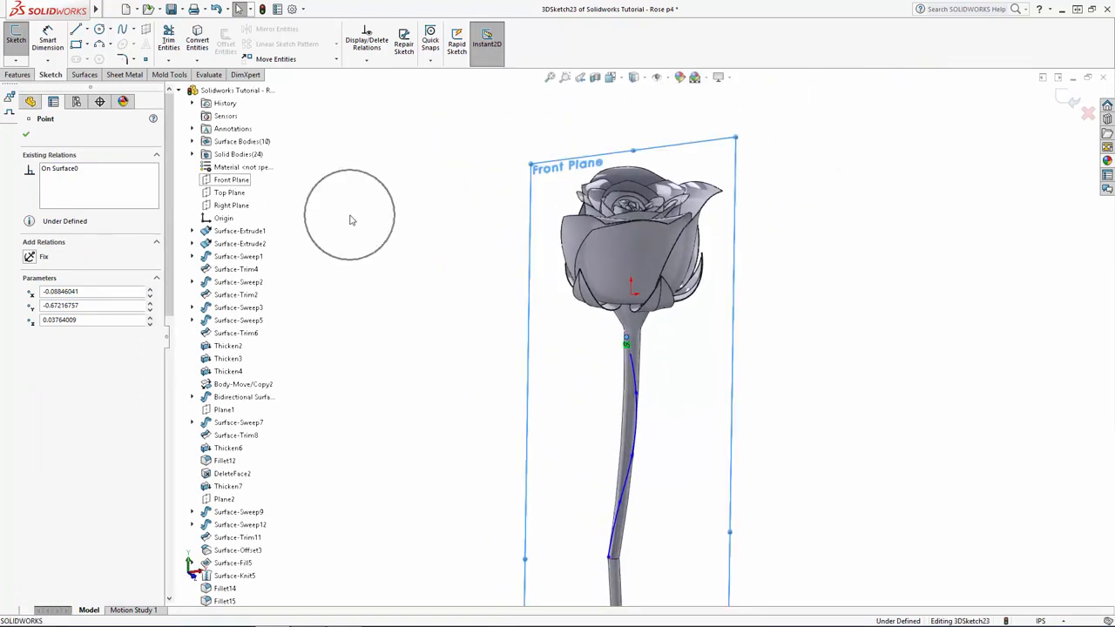
click(393, 334)
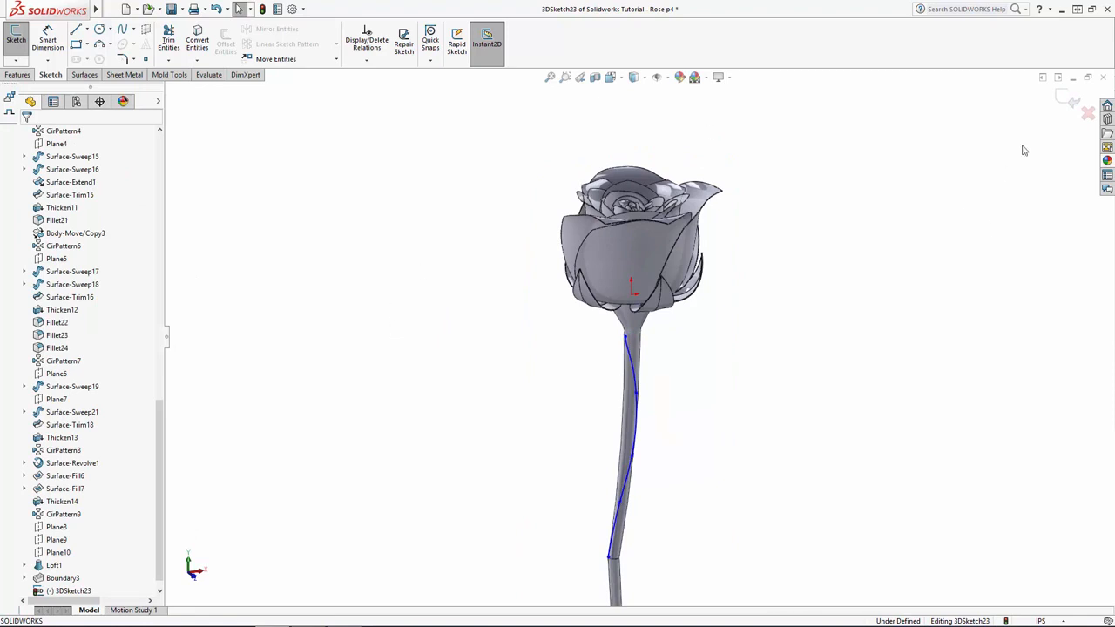
click(1066, 98)
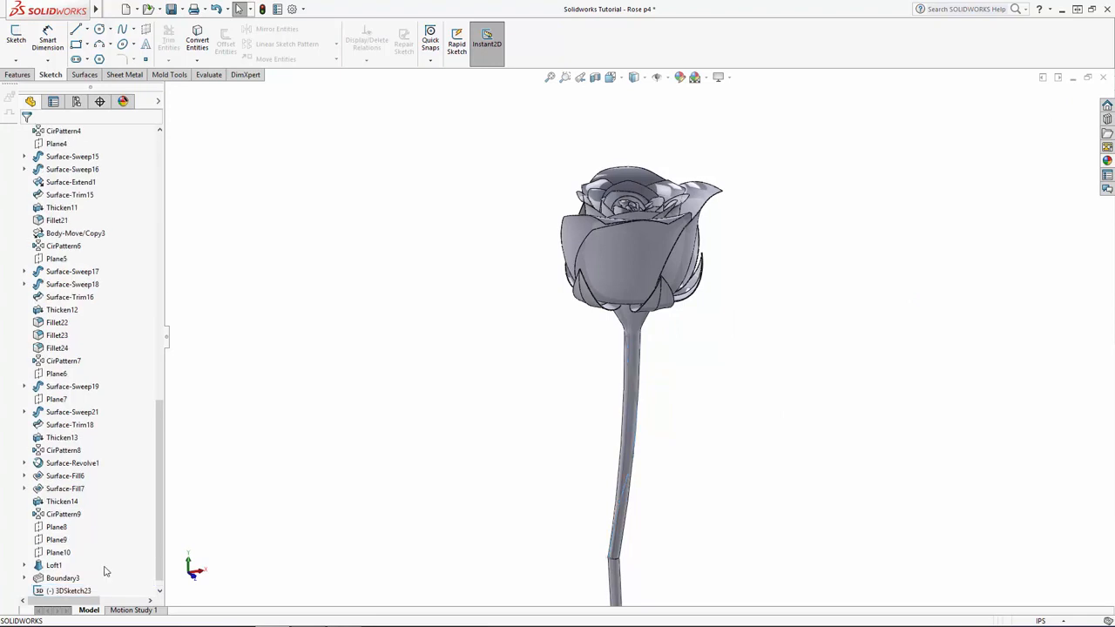
Set the sketch color of the stem's 3D spline sketch to bright green
right_click(86, 591)
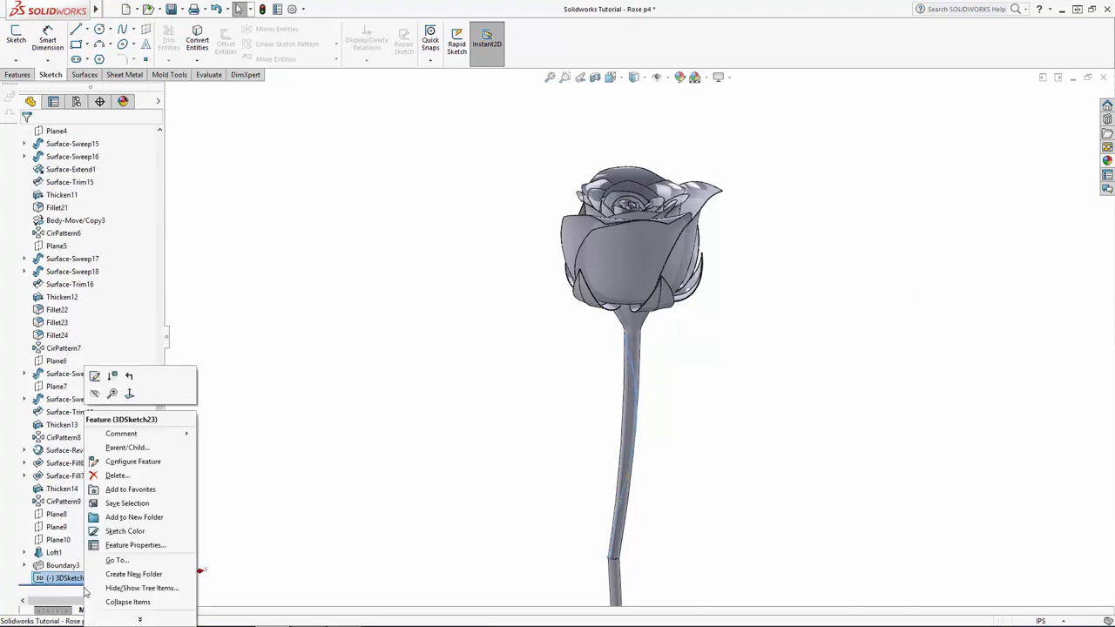
click(146, 532)
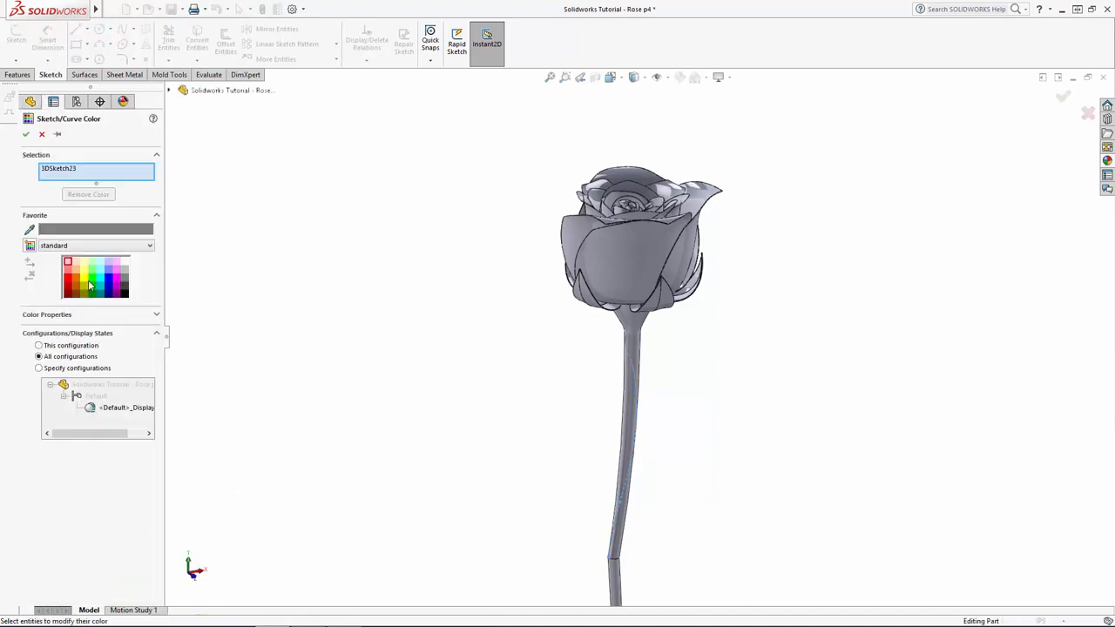
click(95, 280)
click(27, 135)
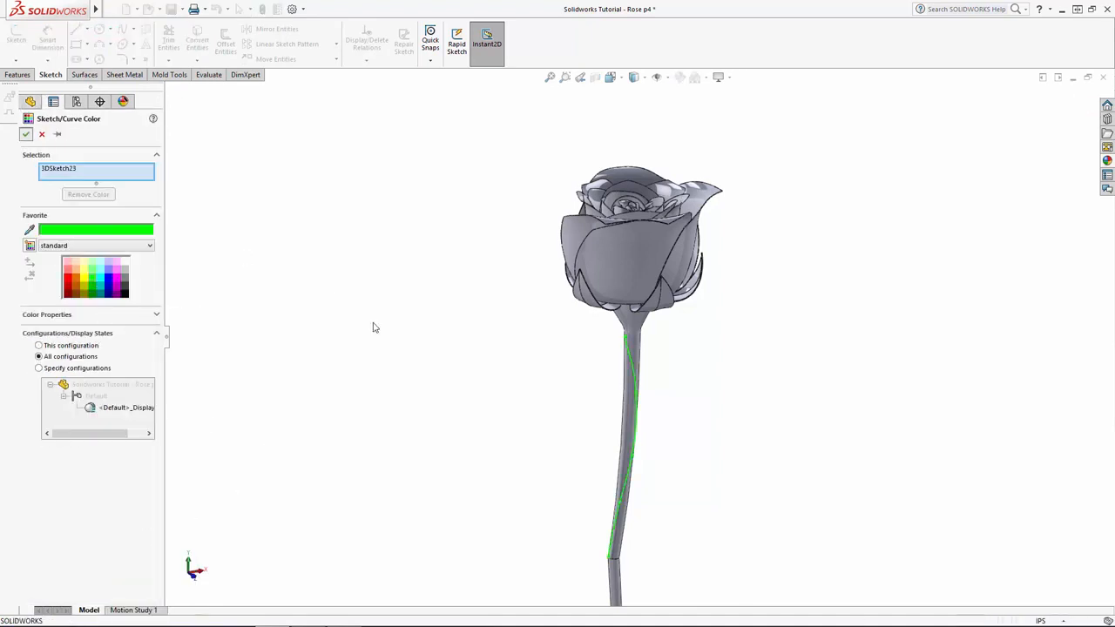
Create a reference plane through the spline's upper endpoint, parallel to the Right Plane
click(17, 75)
click(562, 45)
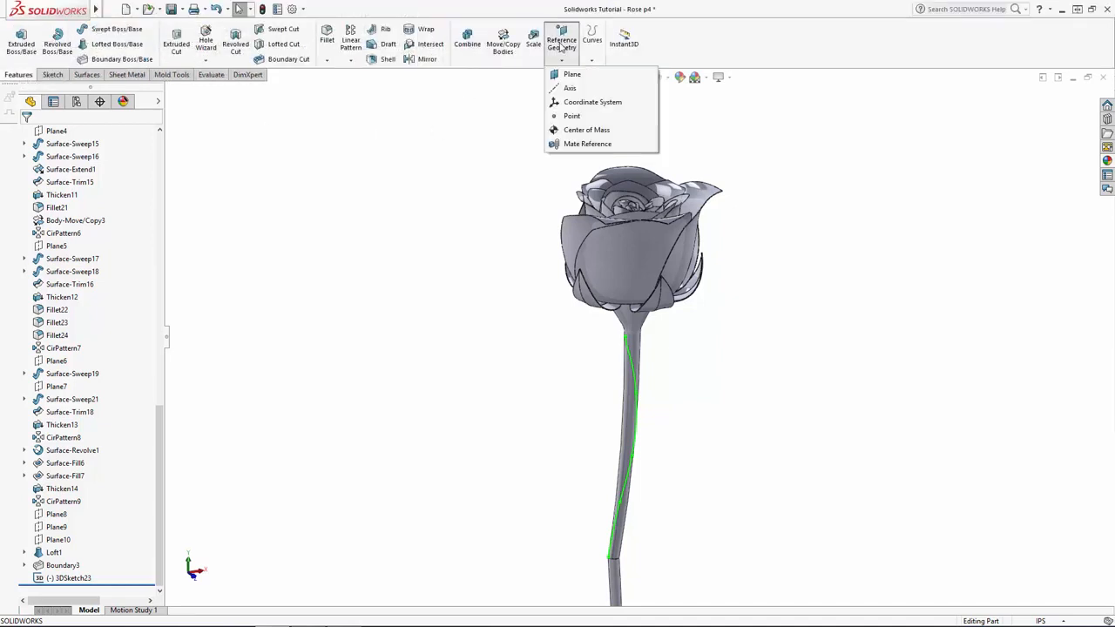
click(572, 75)
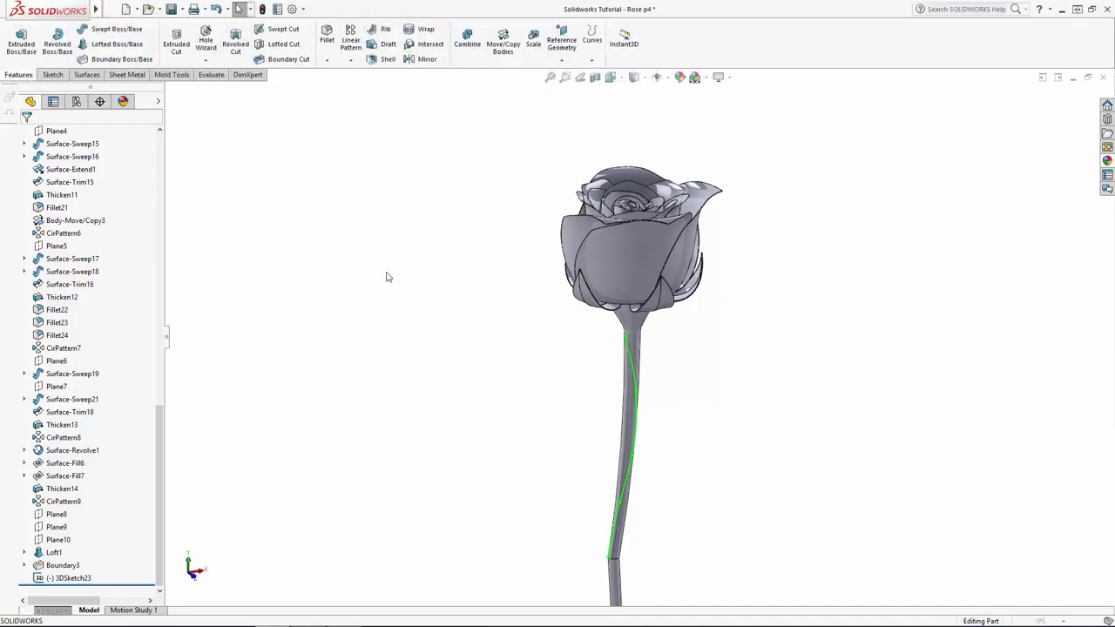
click(626, 340)
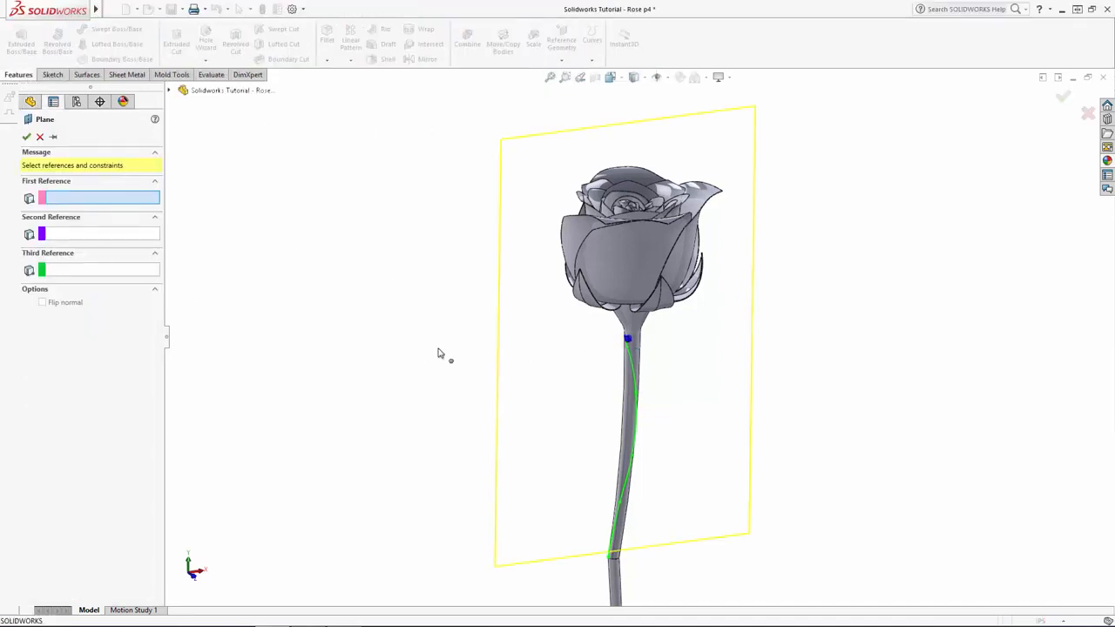
click(228, 90)
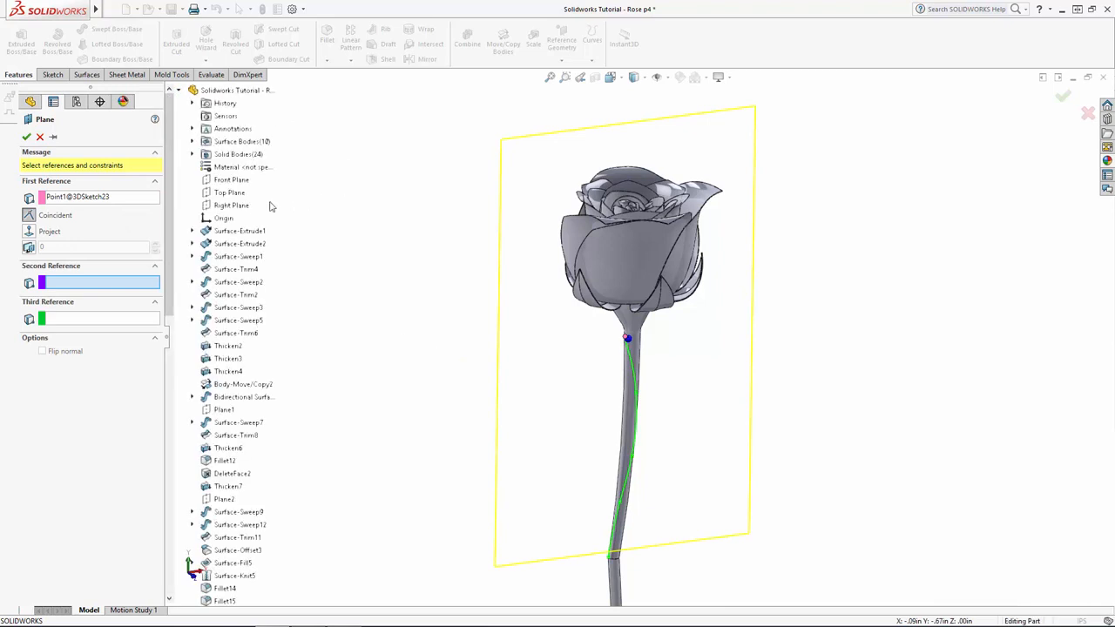
click(241, 207)
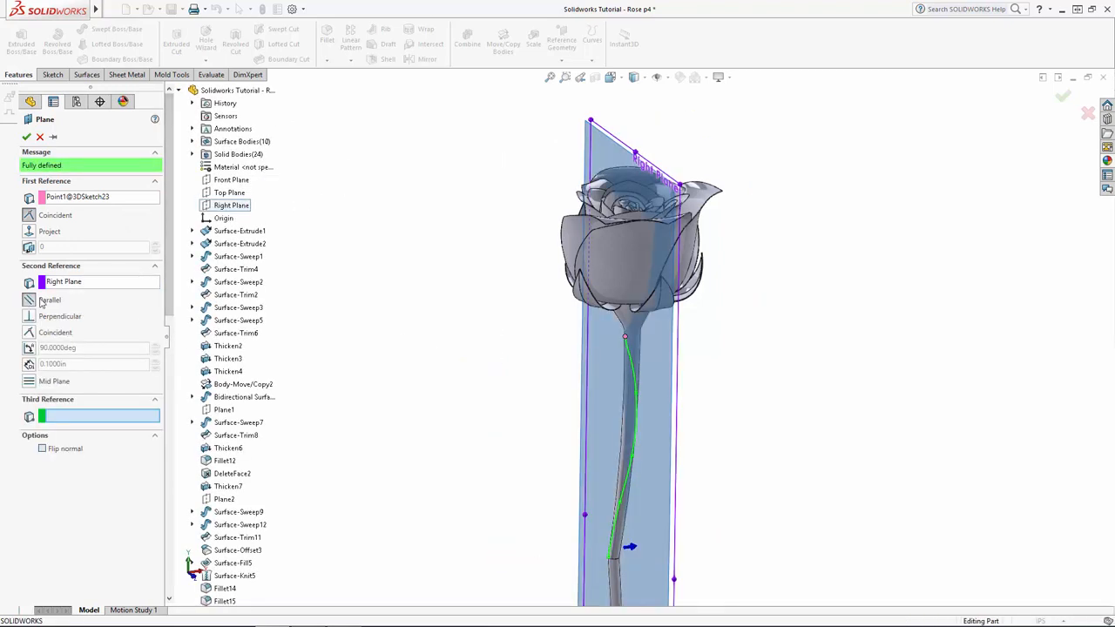
click(26, 137)
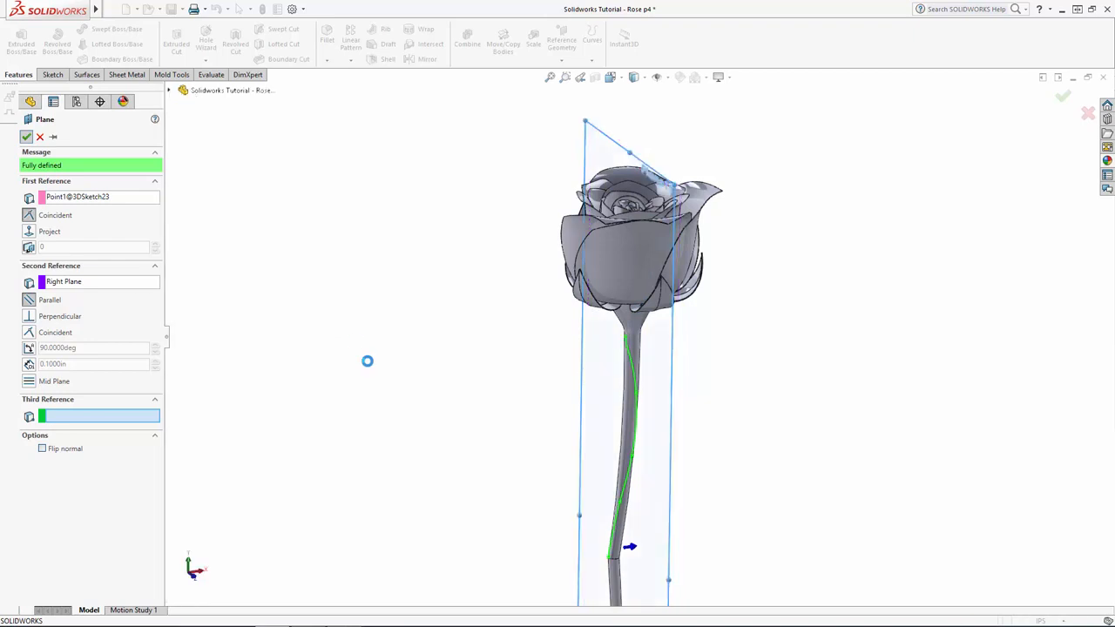
On the new plane, sketch an upright ellipse centered on the spline's upper endpoint, with radii about 0.13 in vertically and 0.05 in horizontally
click(592, 351)
click(641, 319)
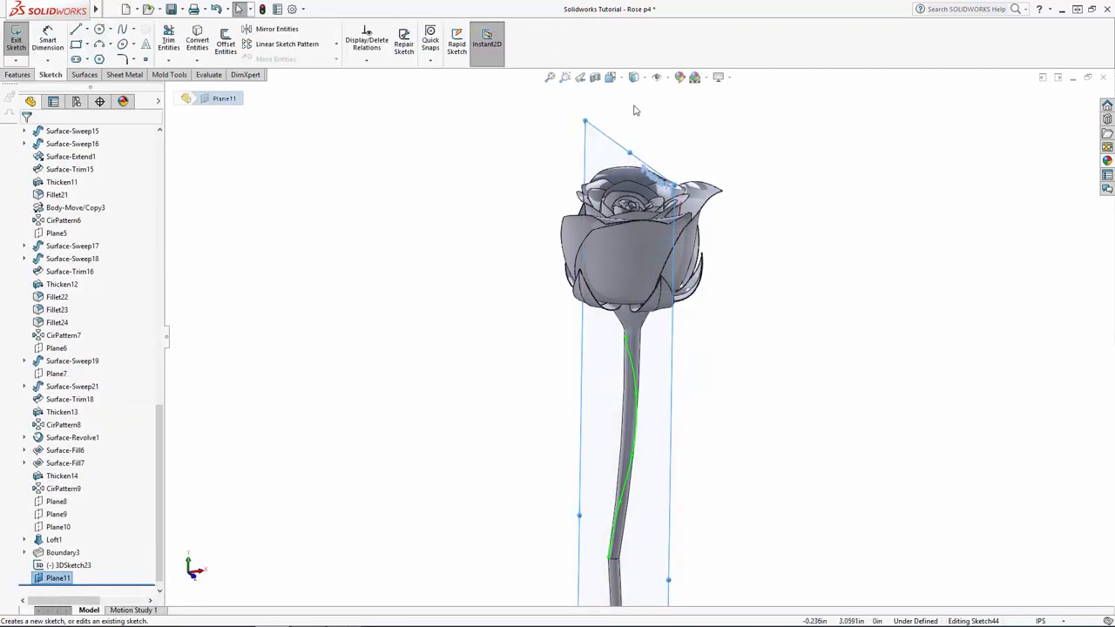
click(679, 157)
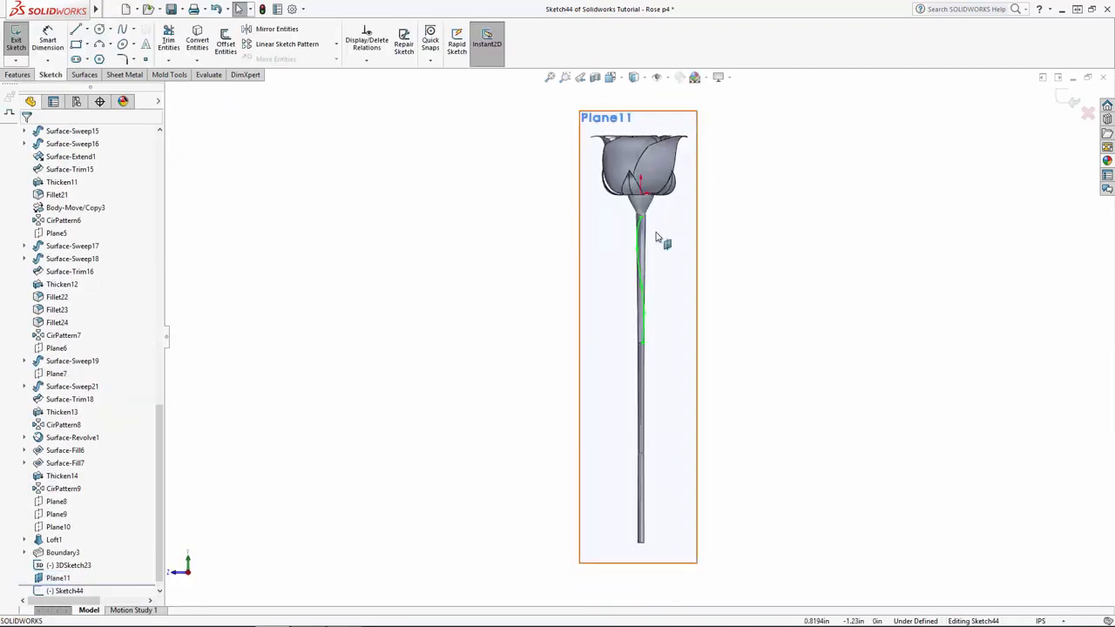
scroll(644, 249, down, 10)
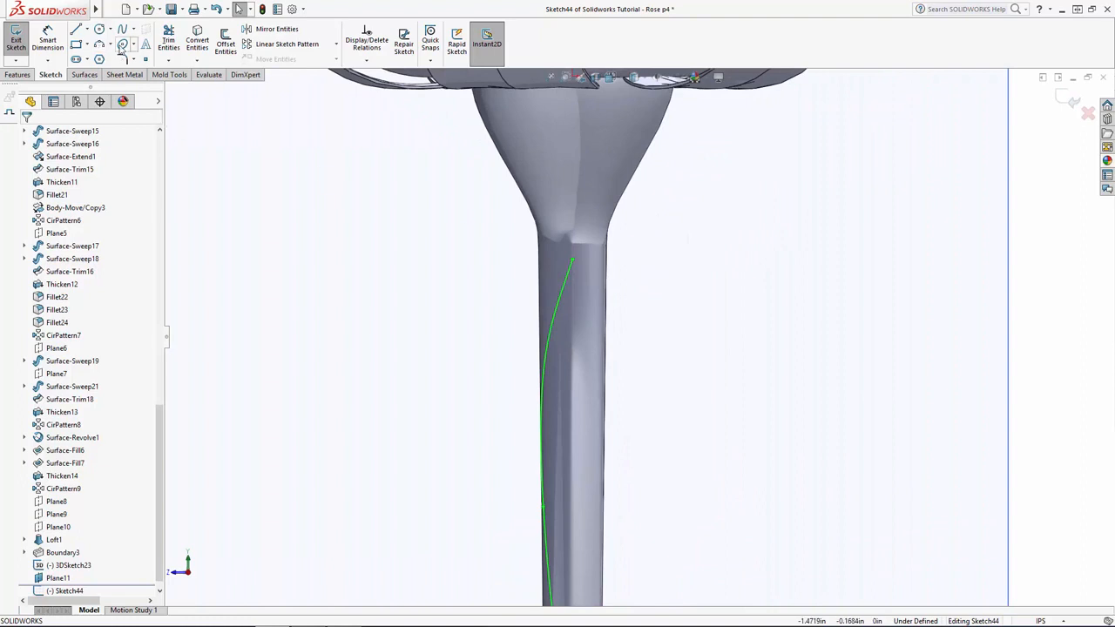
click(123, 44)
click(573, 259)
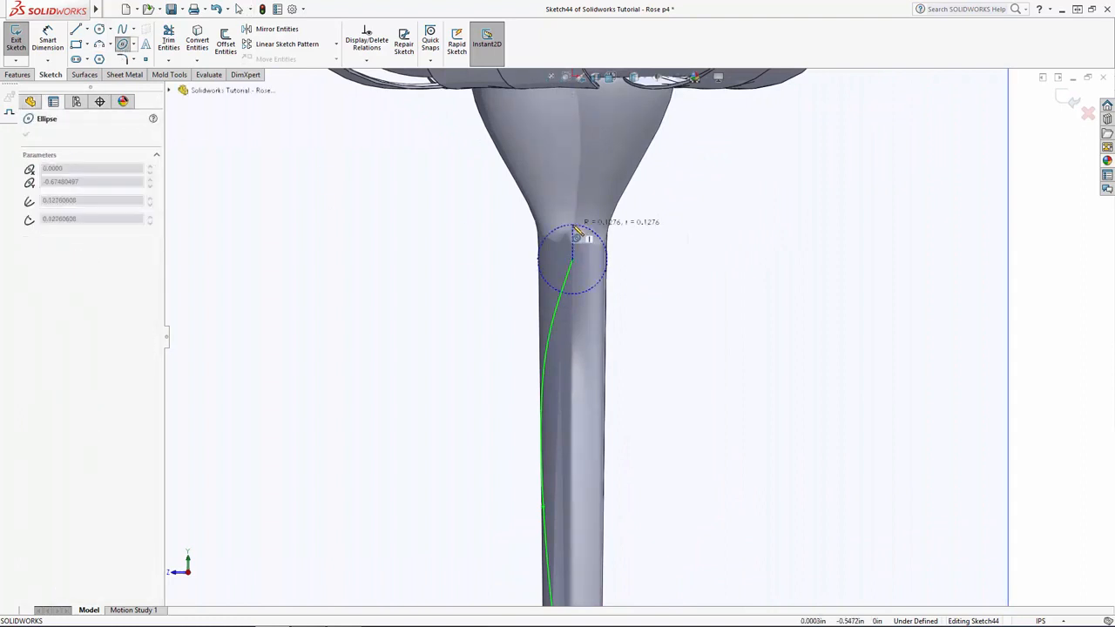
click(572, 224)
click(586, 260)
key(Escape)
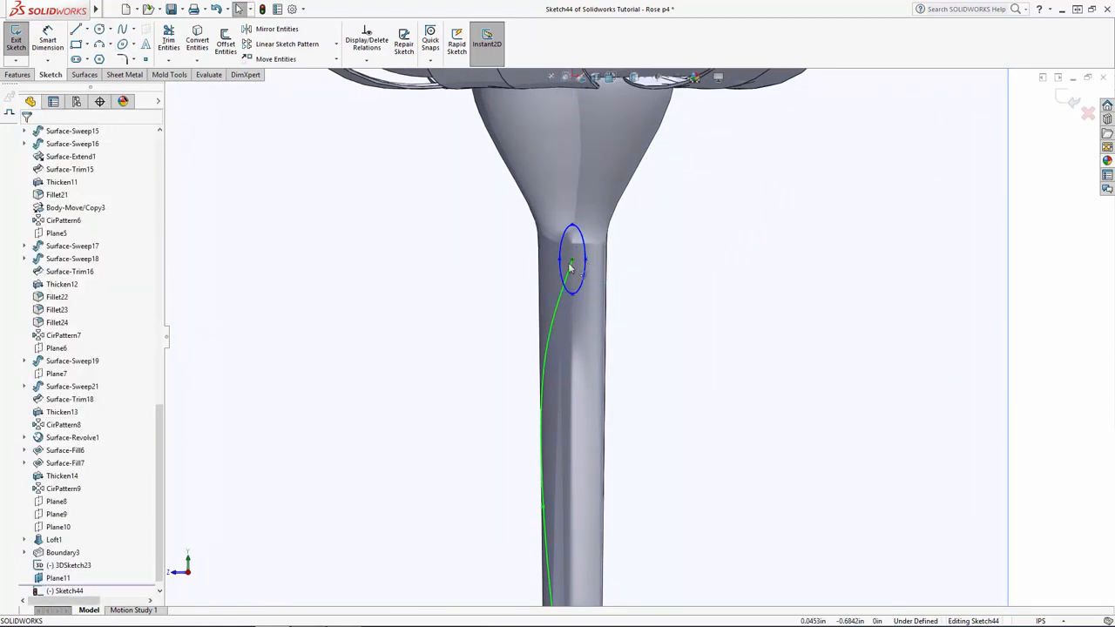
Dimension the ellipse's width between its two side points and set it to 0.05 in
click(558, 263)
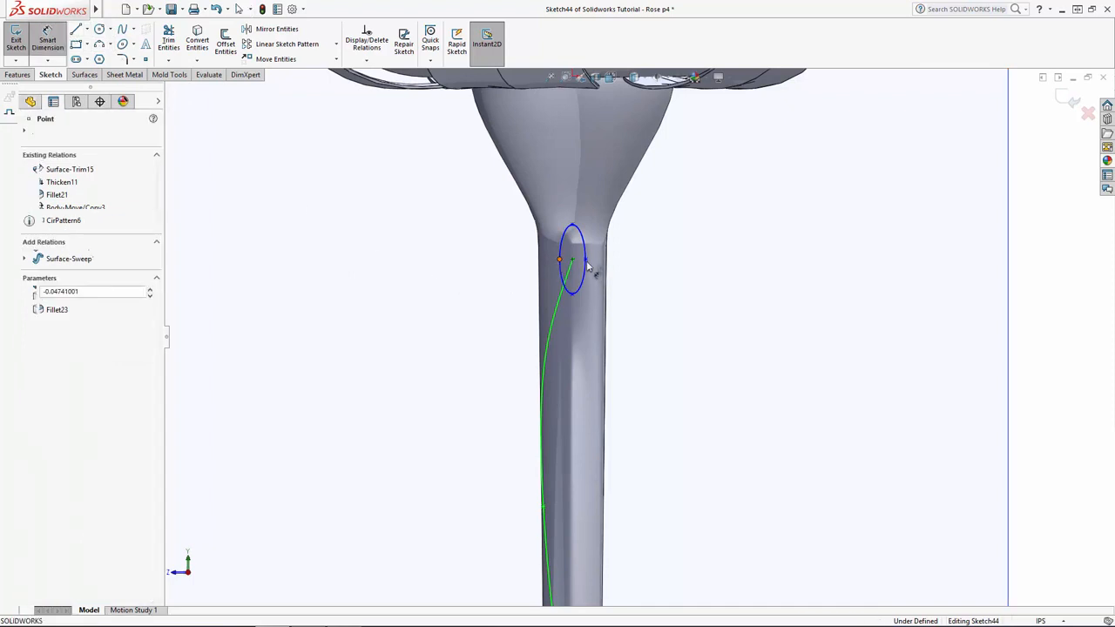
click(571, 252)
click(709, 308)
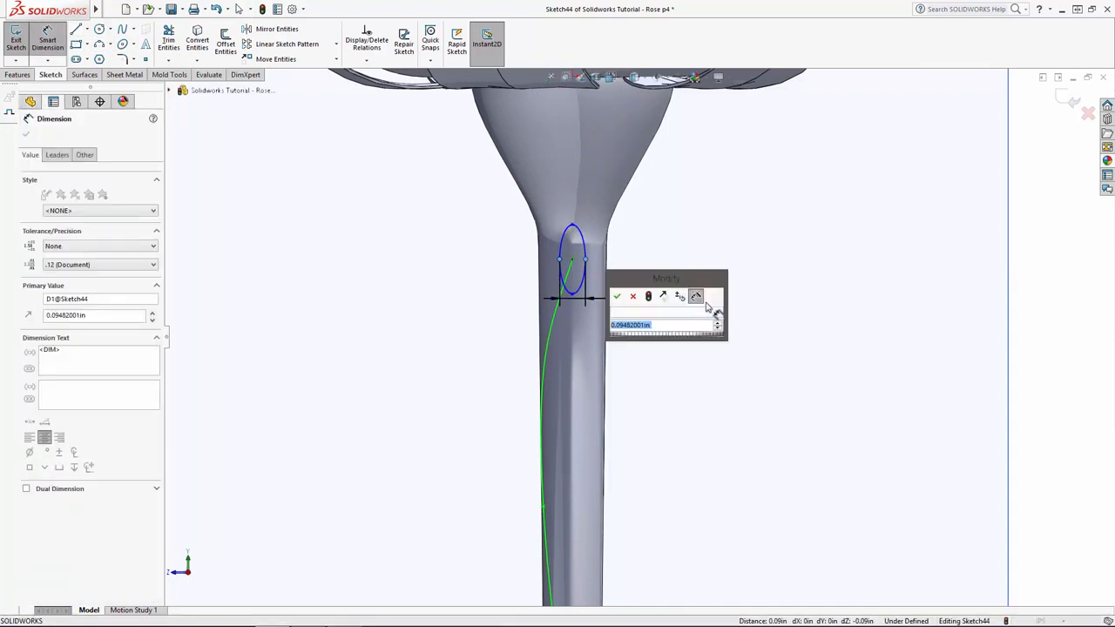
key(Return)
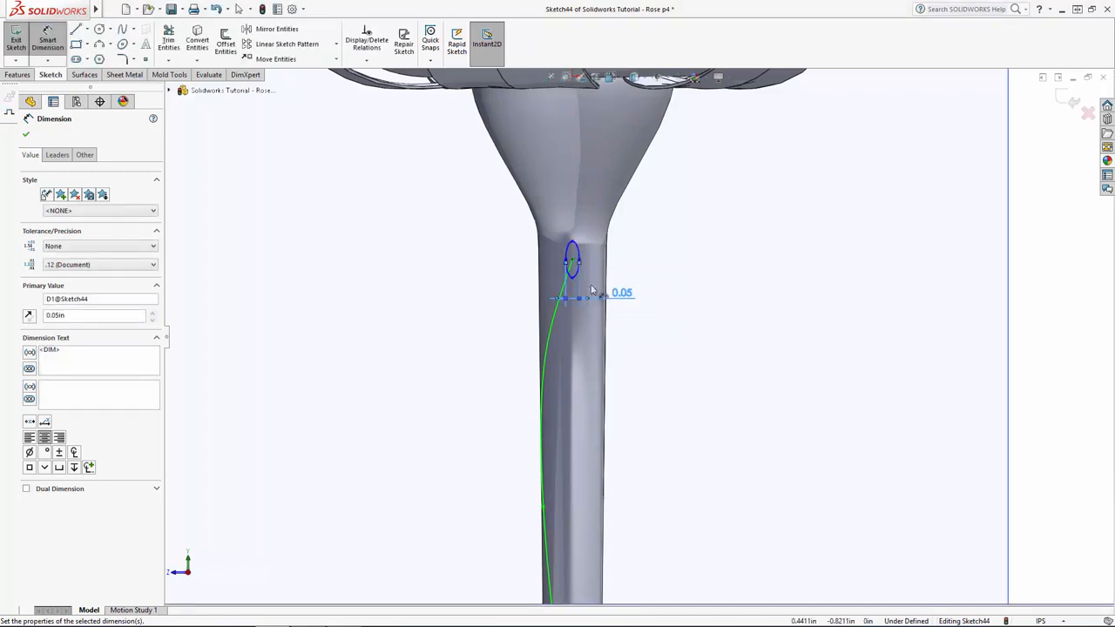
Dimension the ellipse's height between its upper and lower points and set it to 0.165 in
click(572, 278)
click(572, 242)
click(667, 266)
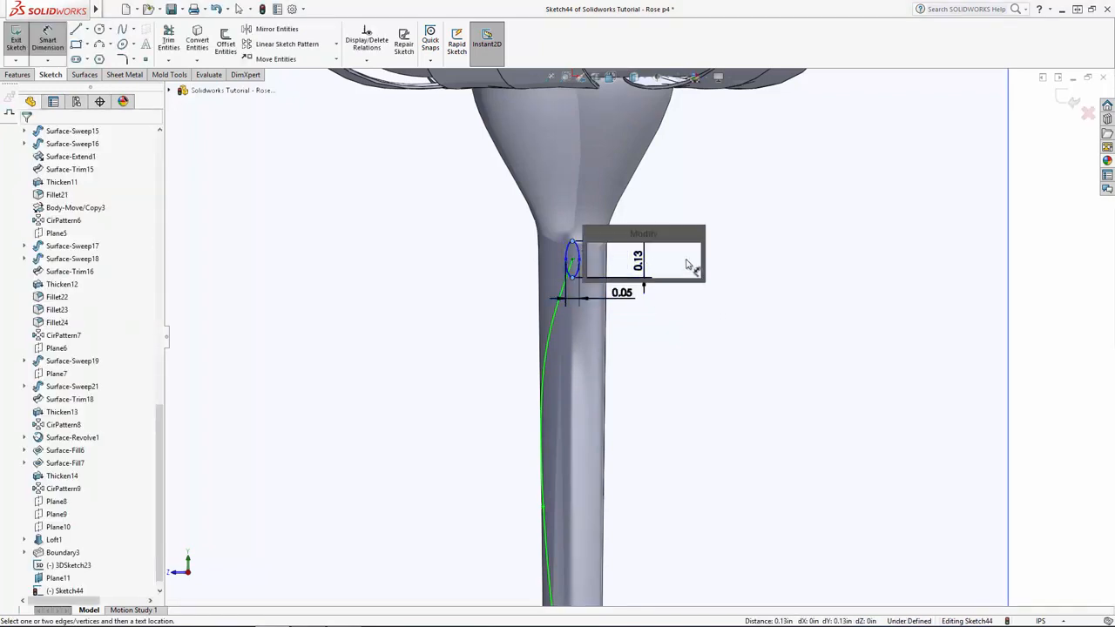
text(0)
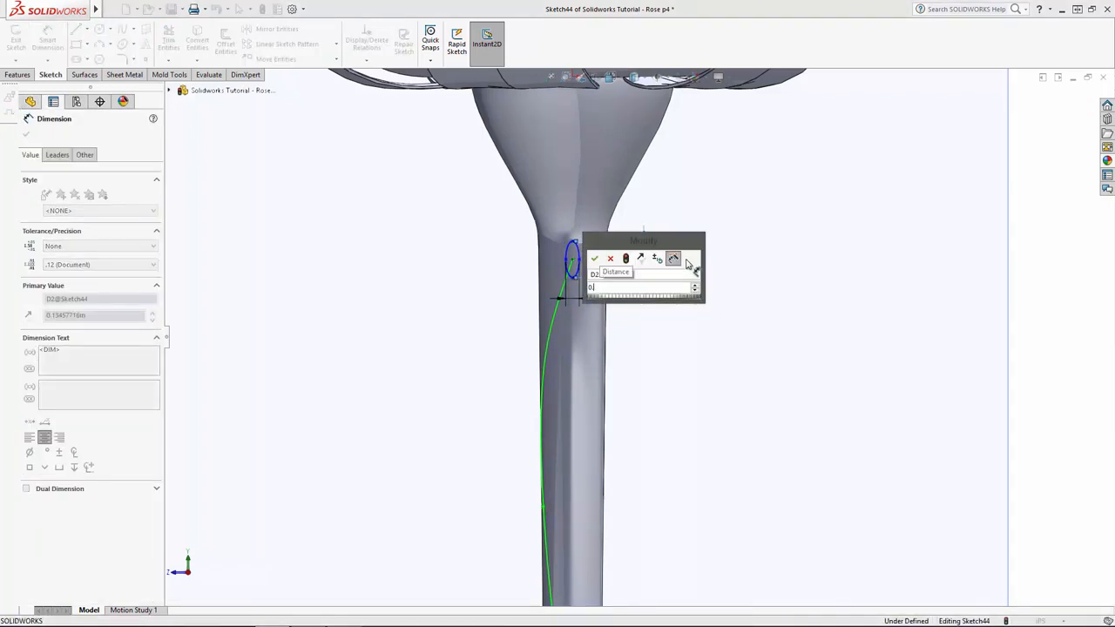
text(.165)
key(Return)
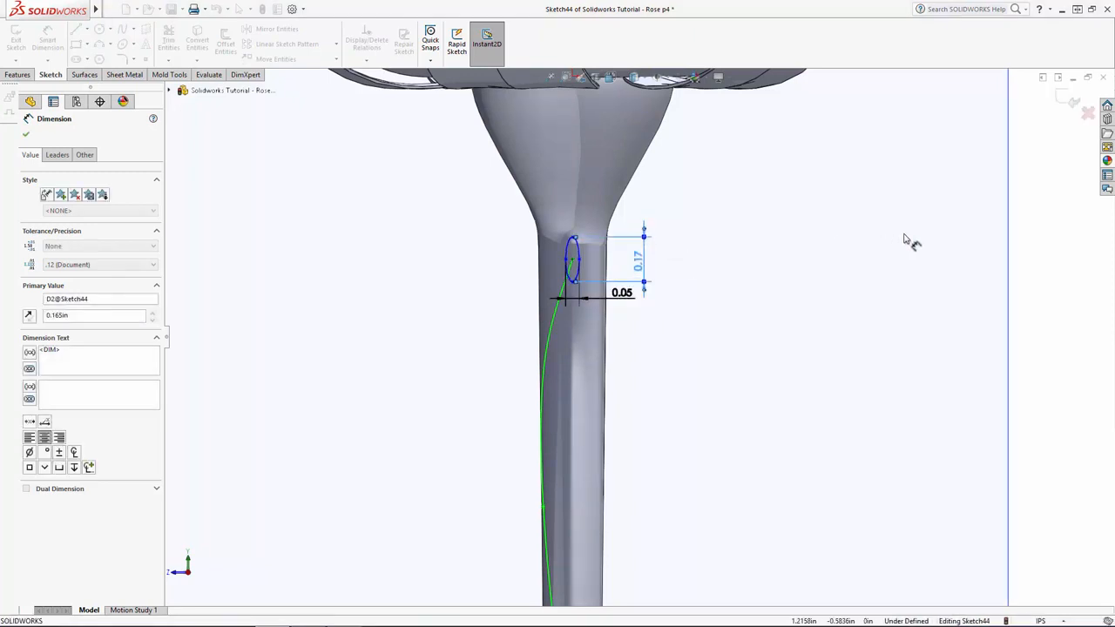
click(907, 241)
Add a vertical relation between the ellipse's center and its lower axis point
scroll(1002, 305, up, 4)
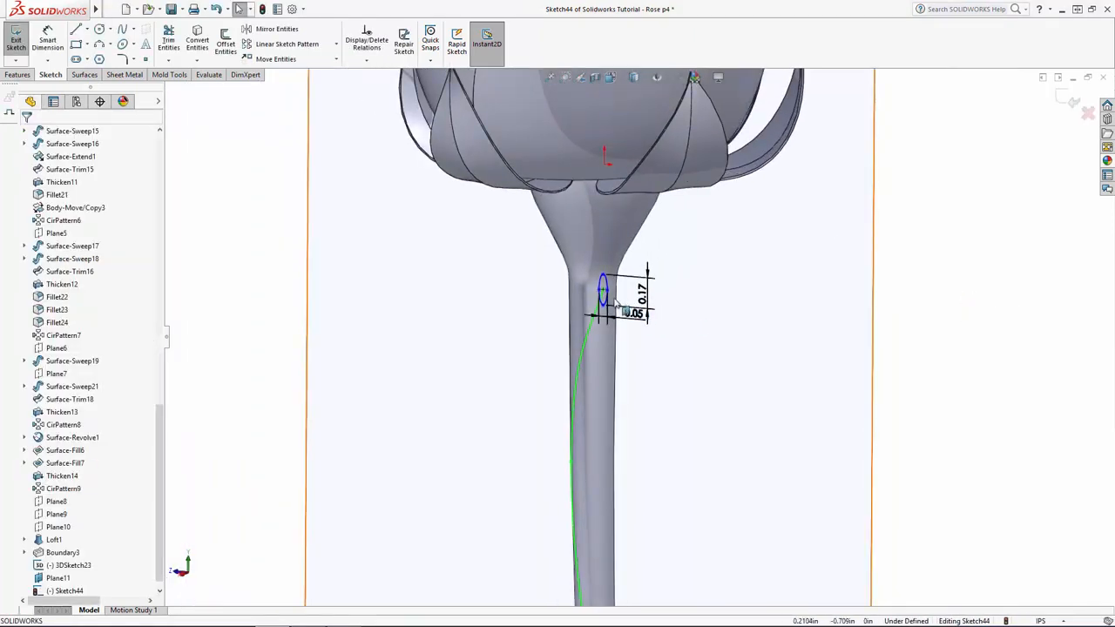
scroll(616, 303, down, 5)
click(493, 267)
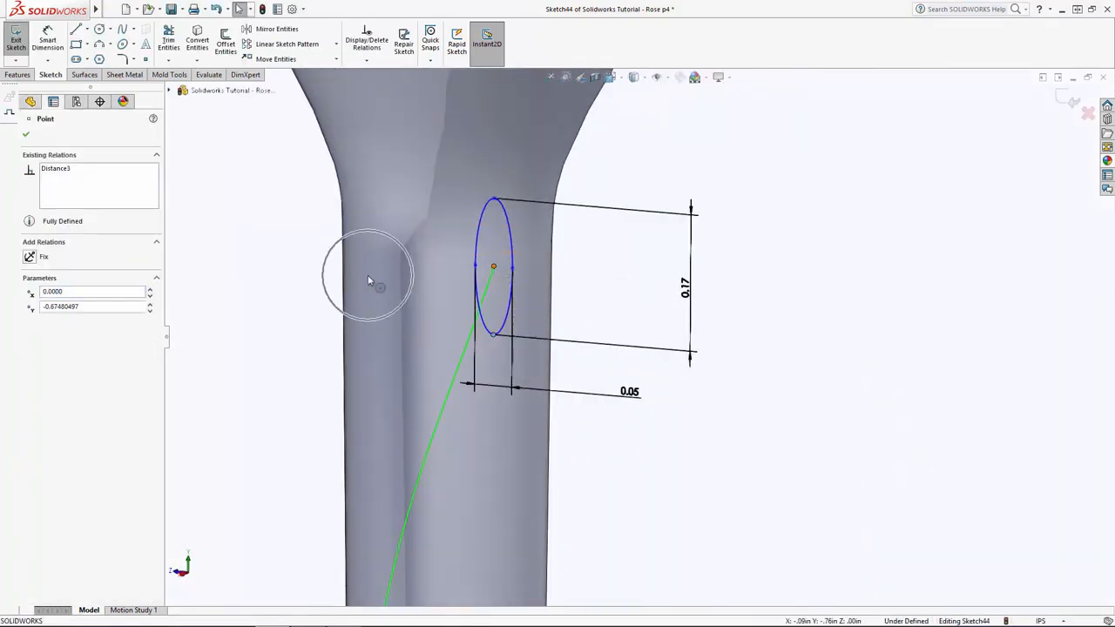
click(30, 337)
key(Escape)
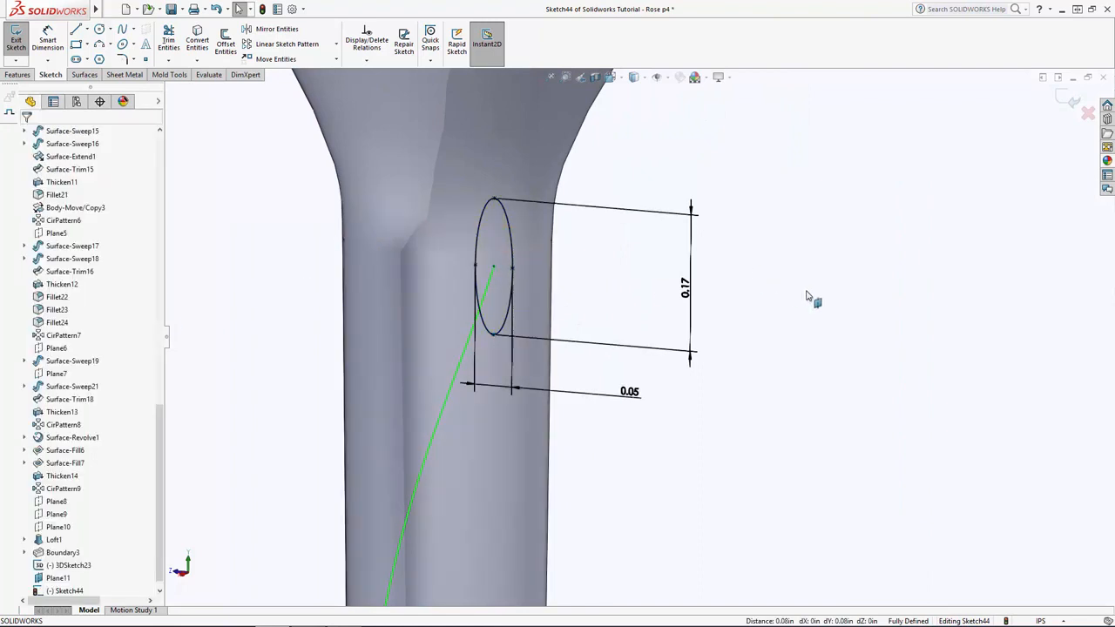
Close the ellipse sketch and set its sketch color to orange
scroll(822, 291, up, 2)
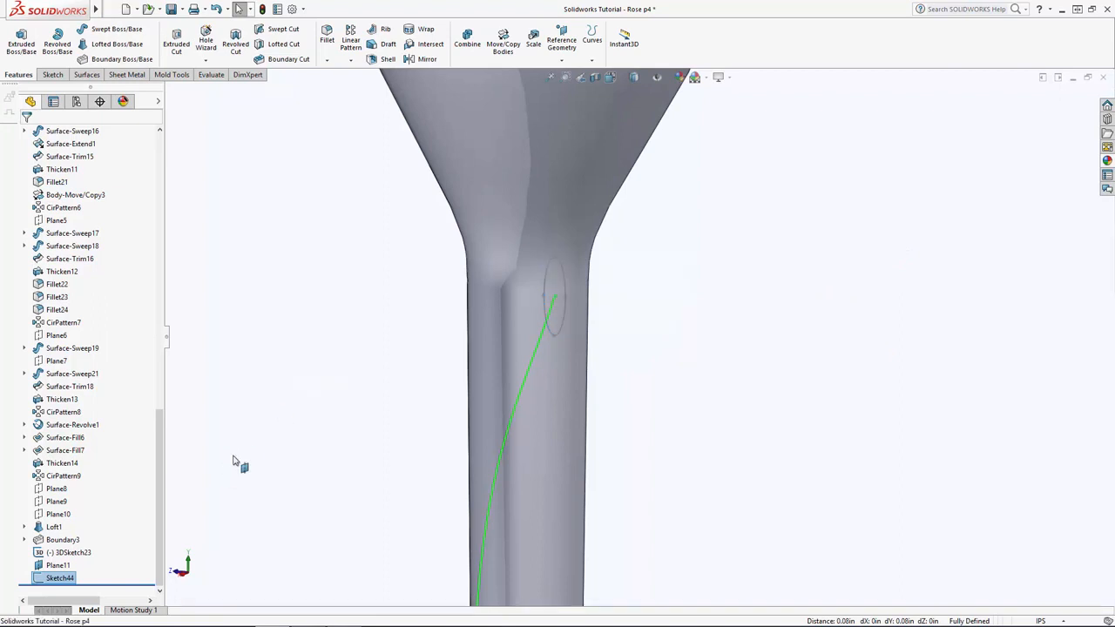
right_click(63, 579)
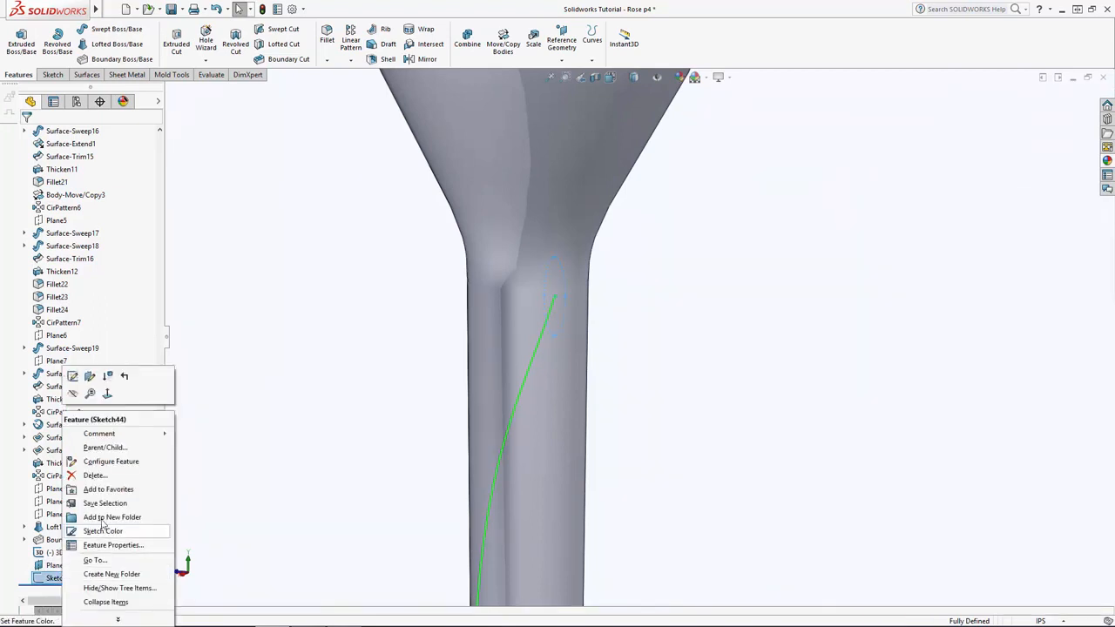
click(102, 535)
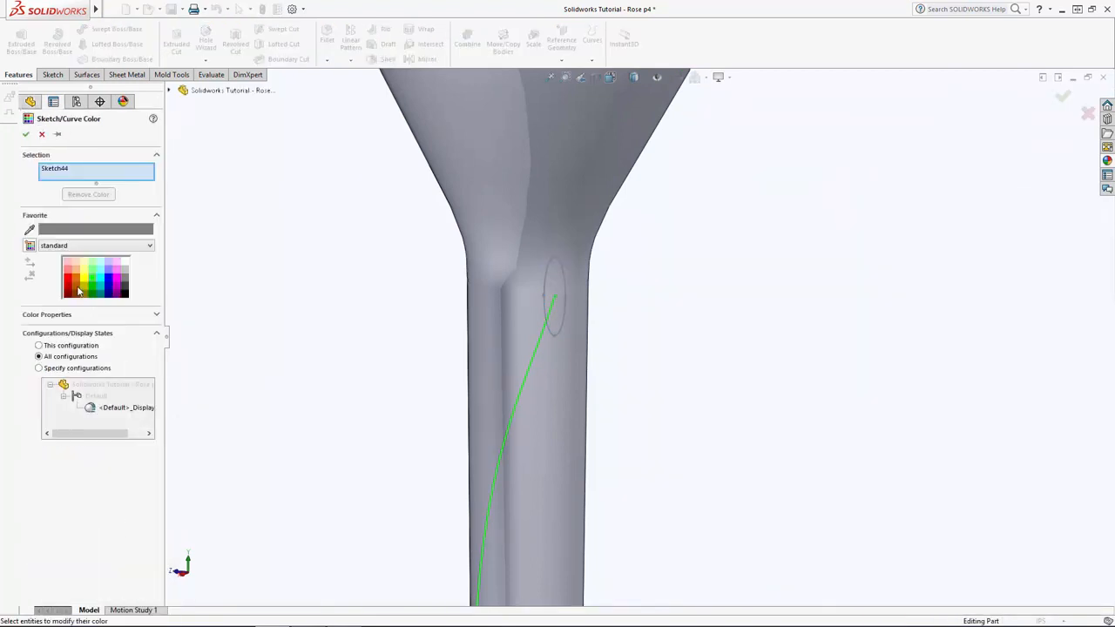
click(75, 280)
click(346, 335)
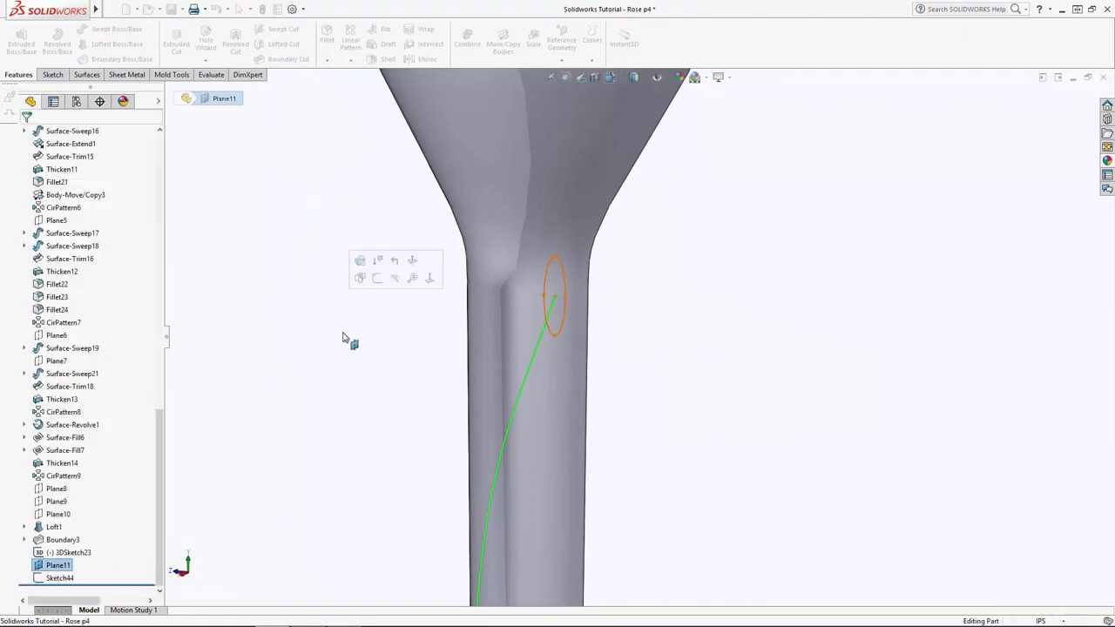
Start a new sketch on the Front Plane
scroll(453, 345, up, 4)
middle_drag(553, 352, 647, 364)
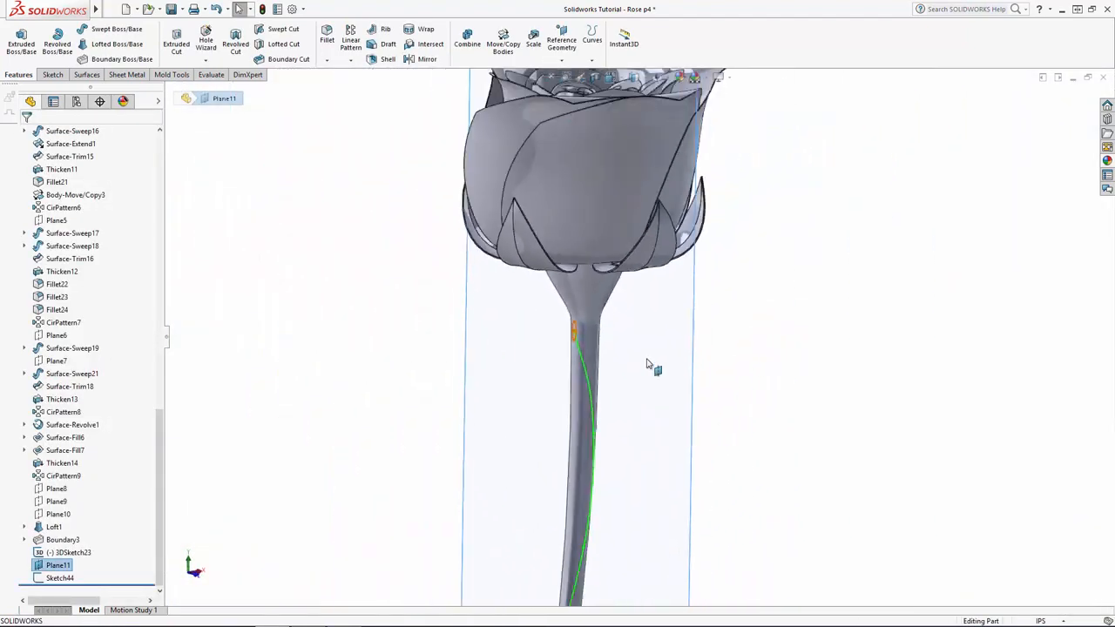
scroll(573, 334, down, 5)
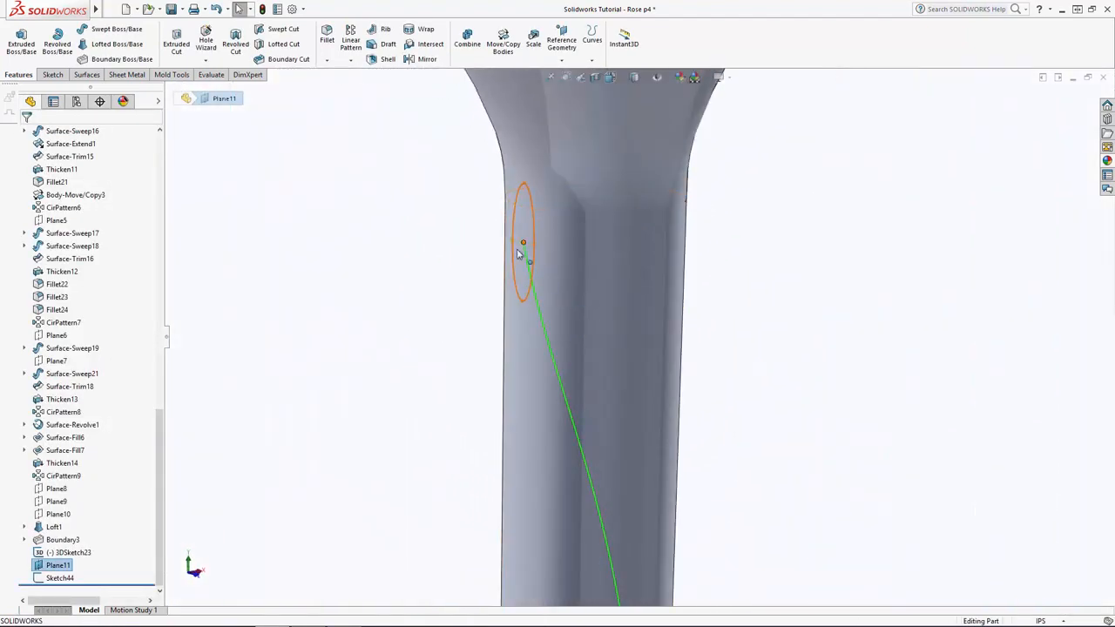
scroll(645, 340, up, 2)
scroll(79, 262, up, 15)
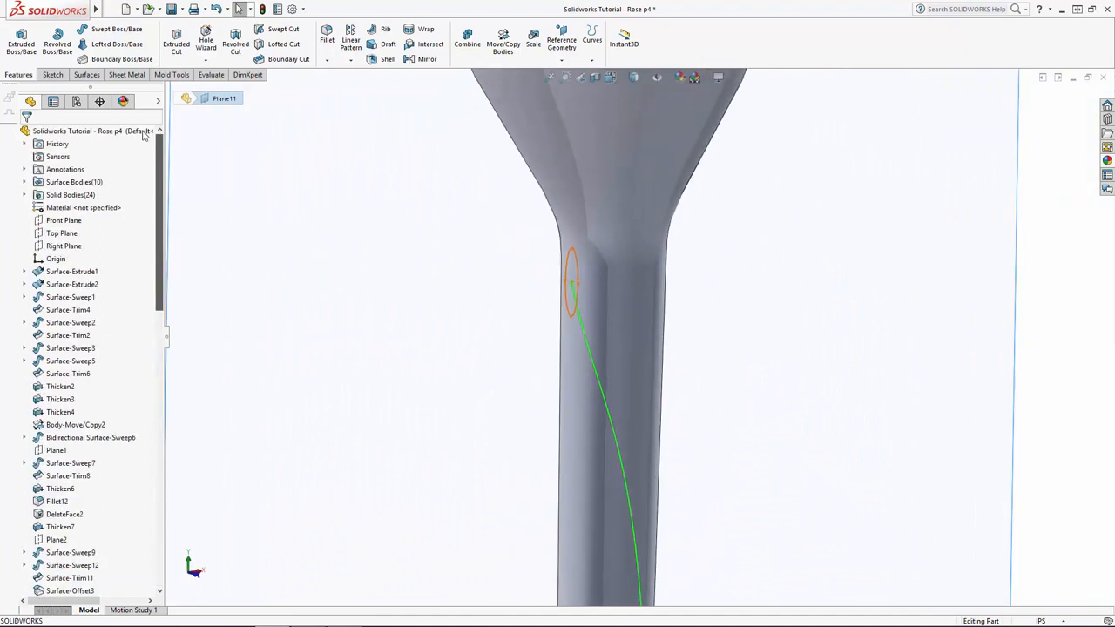
click(63, 223)
click(78, 223)
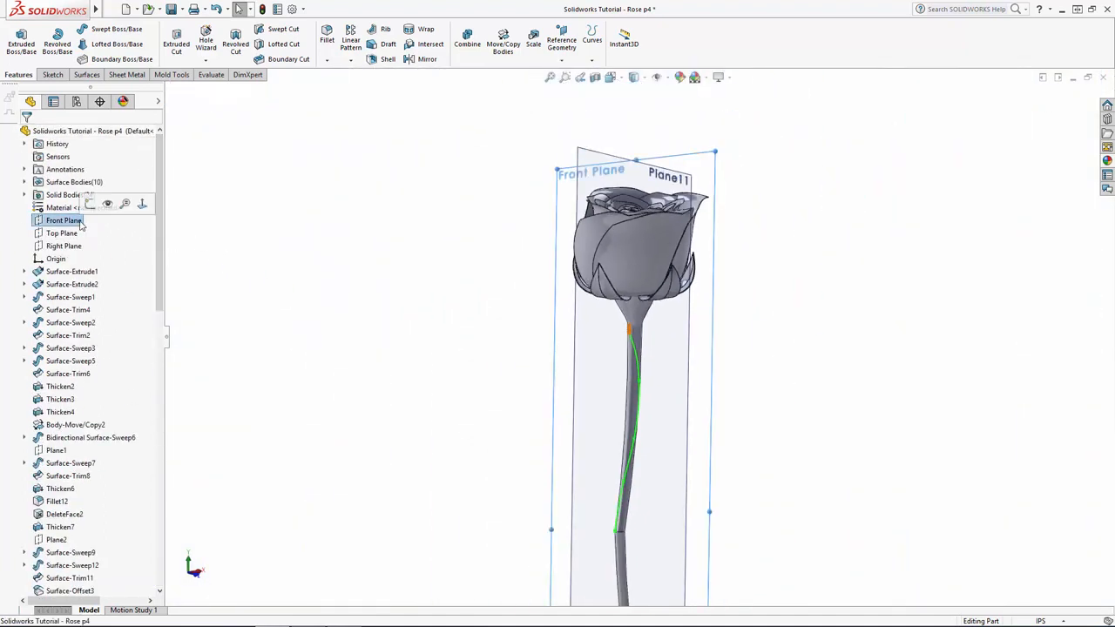
click(89, 205)
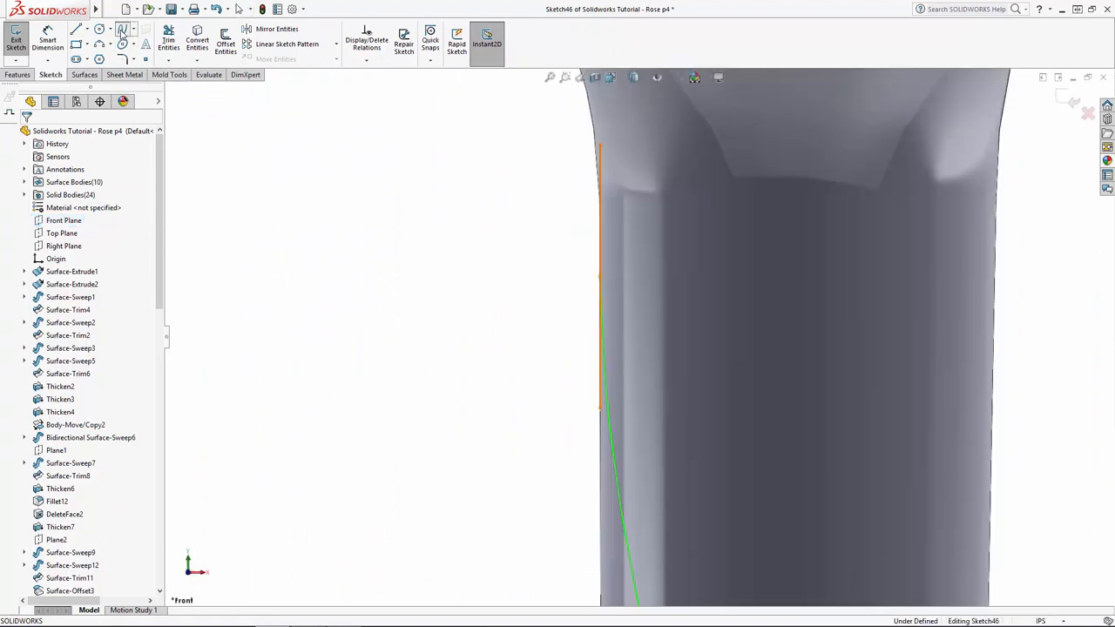
Sketch two two-point splines from the ellipse's upper and lower points, meeting at a tip about 0.14 in out from the ellipse's center
middle_drag(307, 303, 322, 303)
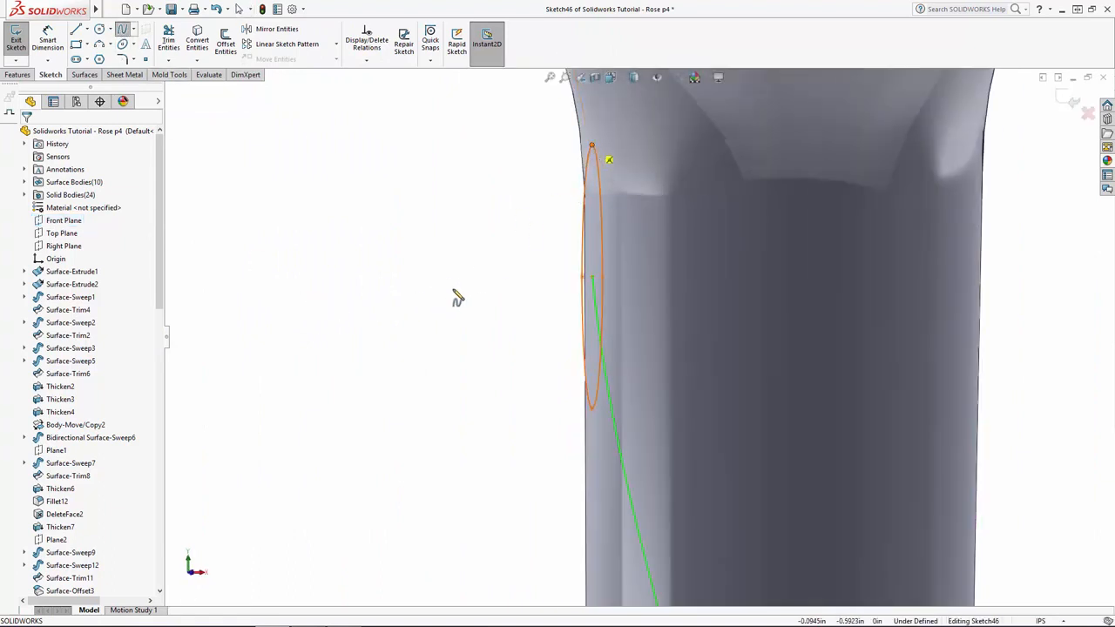
click(385, 277)
key(Escape)
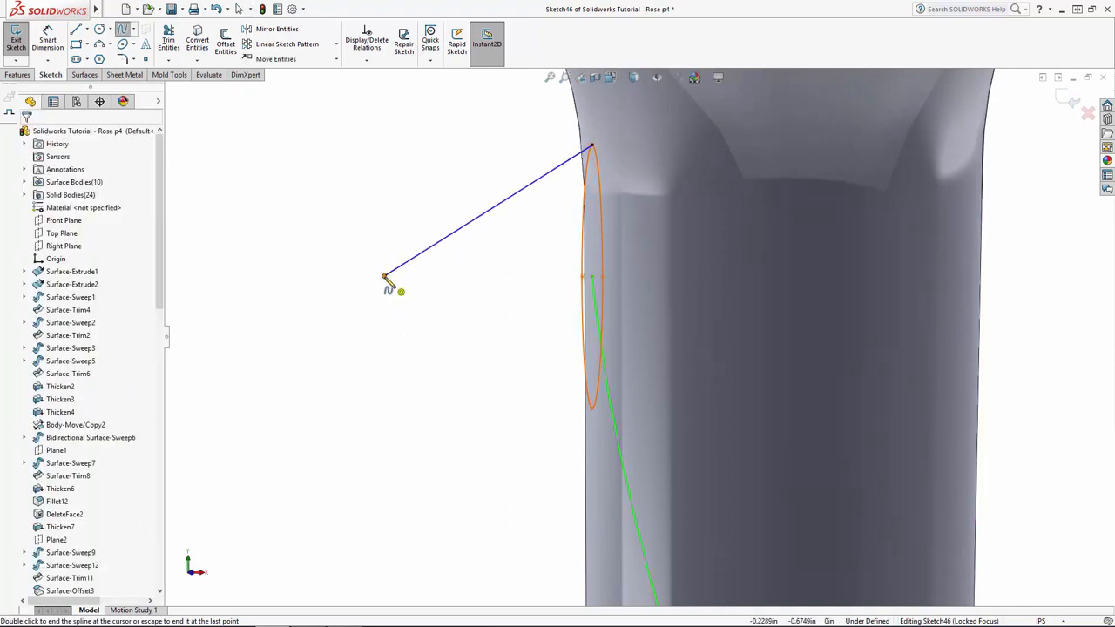
click(384, 276)
click(591, 406)
key(Escape)
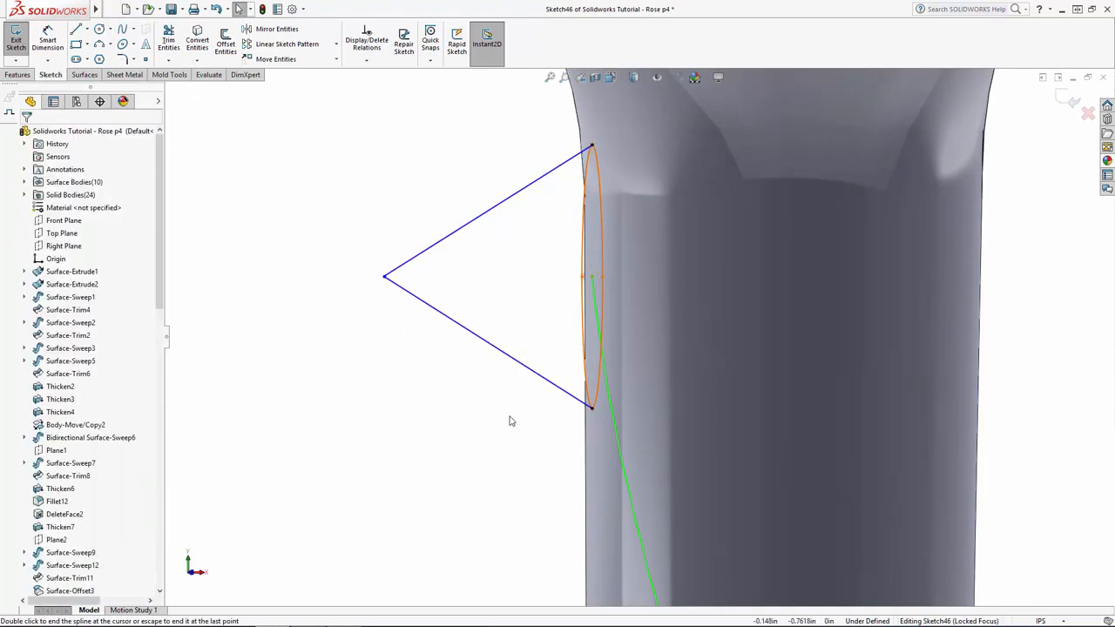
Dimension the horizontal distance from the ellipse's center to the thorn tip and set it to 0.18 in
key(ctrl+8)
click(47, 40)
click(590, 276)
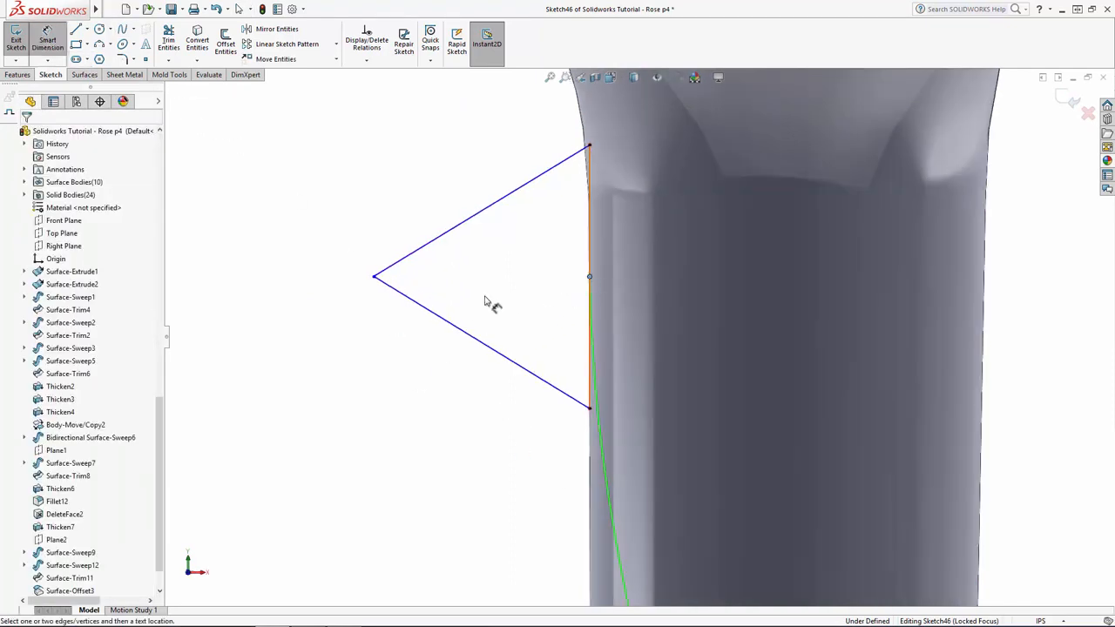
click(375, 277)
click(481, 150)
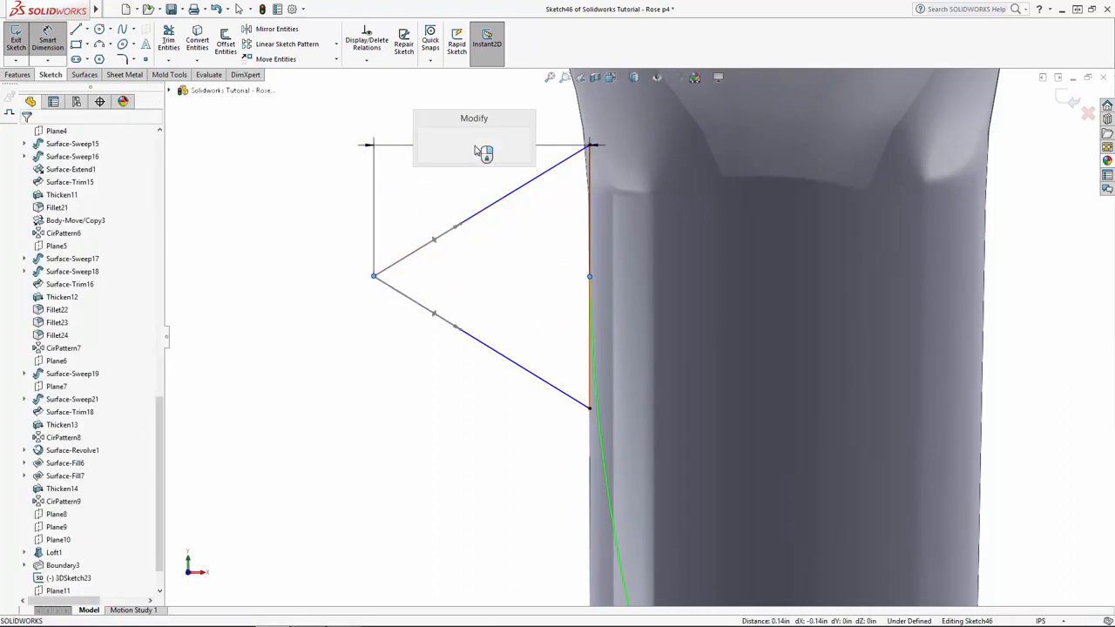
key(Return)
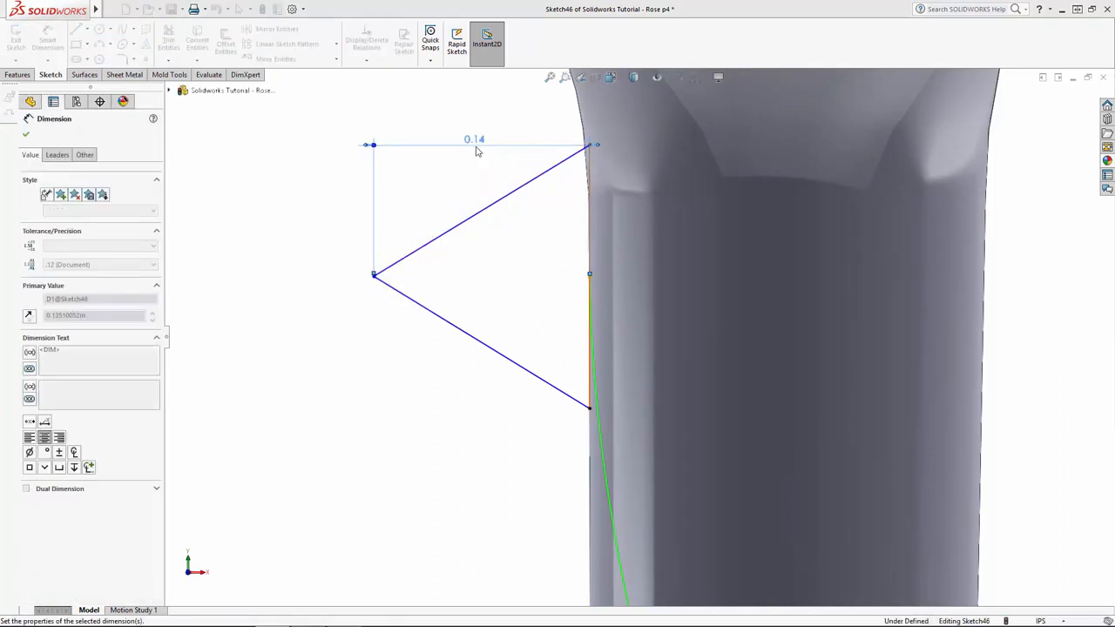
Dimension the vertical distance from the upper spline's top endpoint to the thorn tip and set it to 0.11 in
click(589, 146)
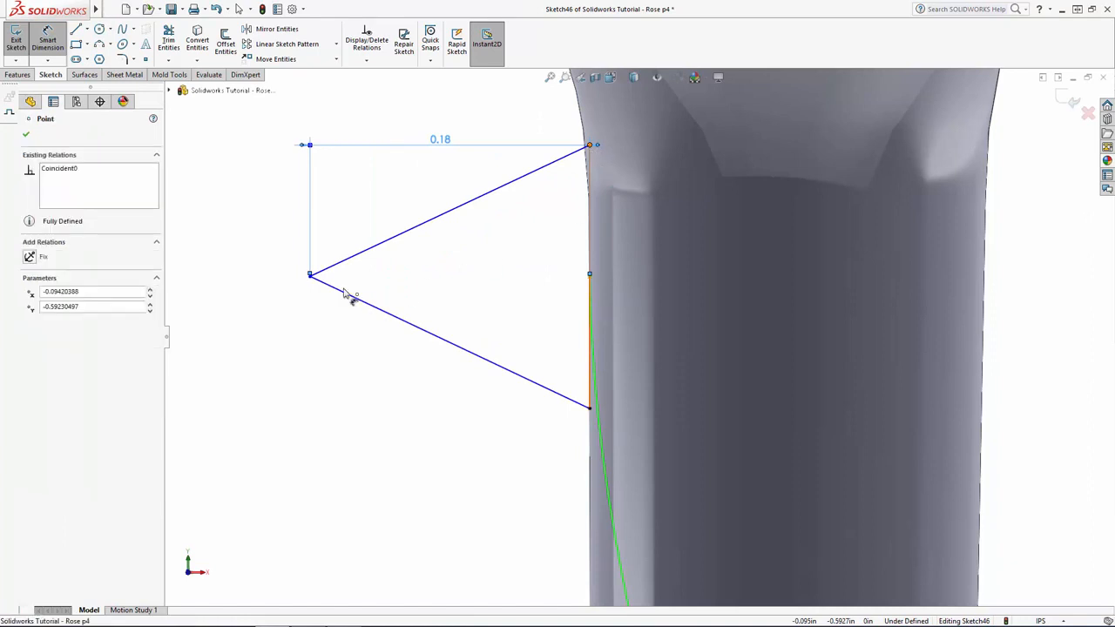
click(310, 275)
click(297, 249)
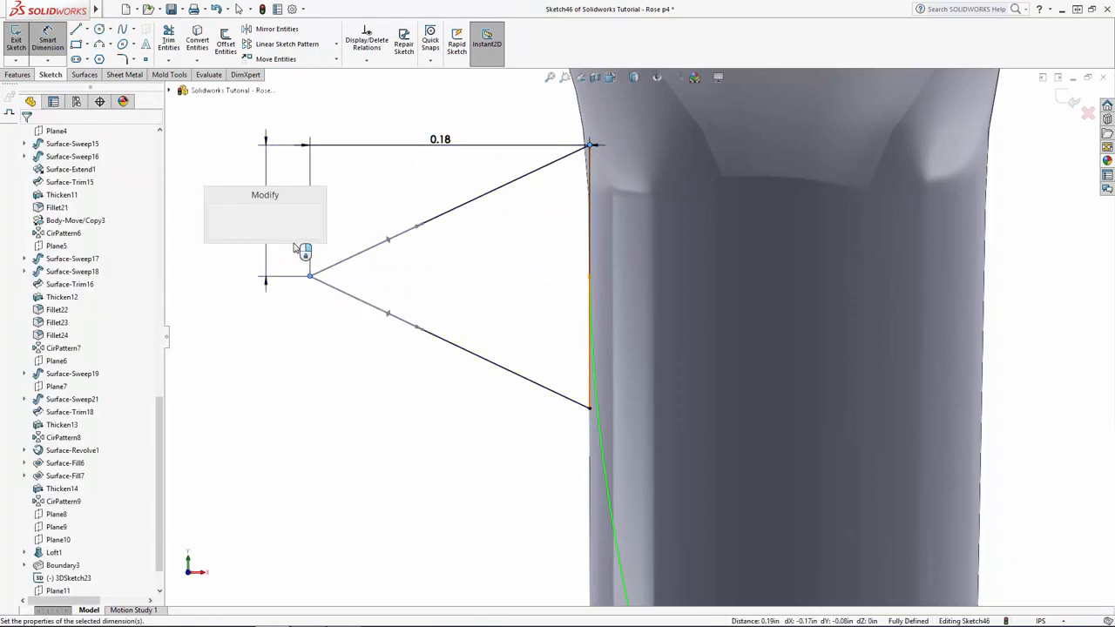
text(0.08)
key(Return)
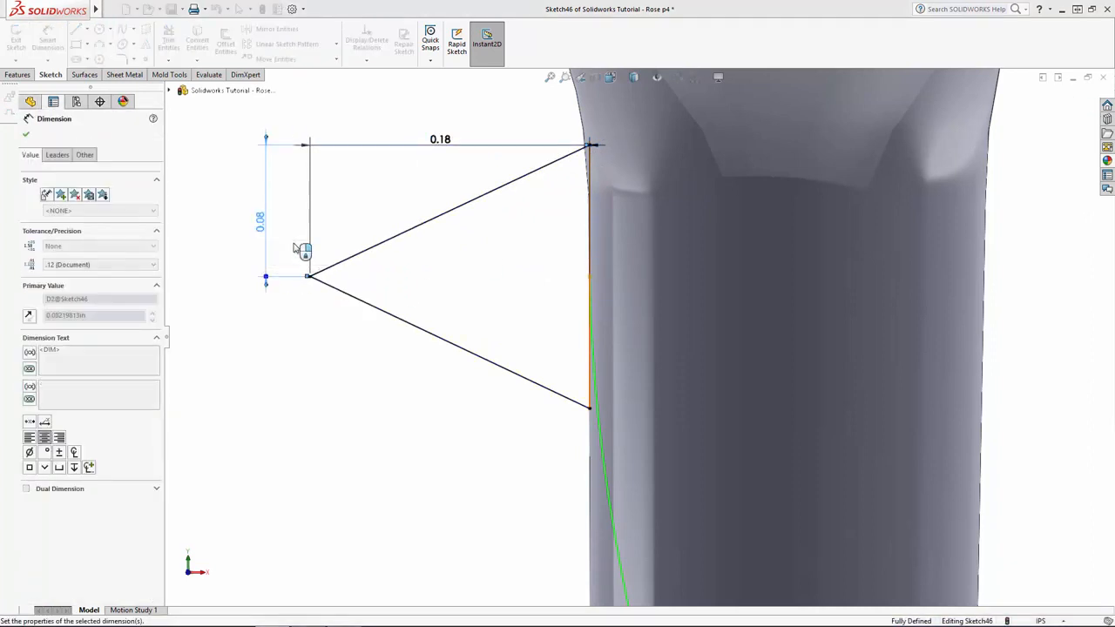
key(Escape)
Bow both thorn splines upward by adjusting their tangent handles at the tip, curving the lower one more strongly
click(398, 266)
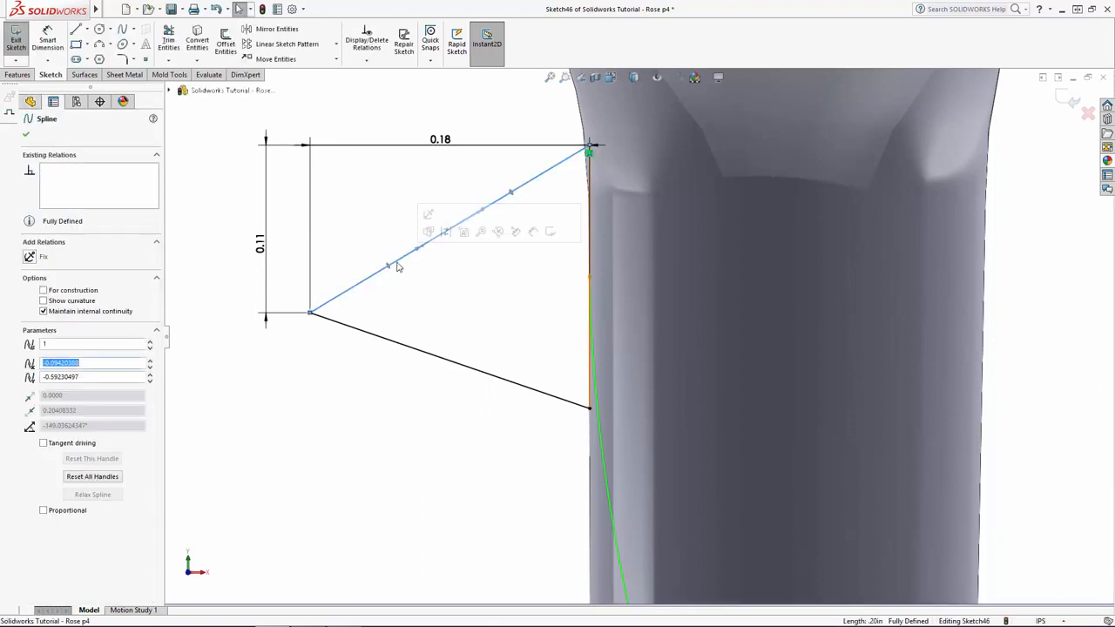
drag(389, 266, 395, 219)
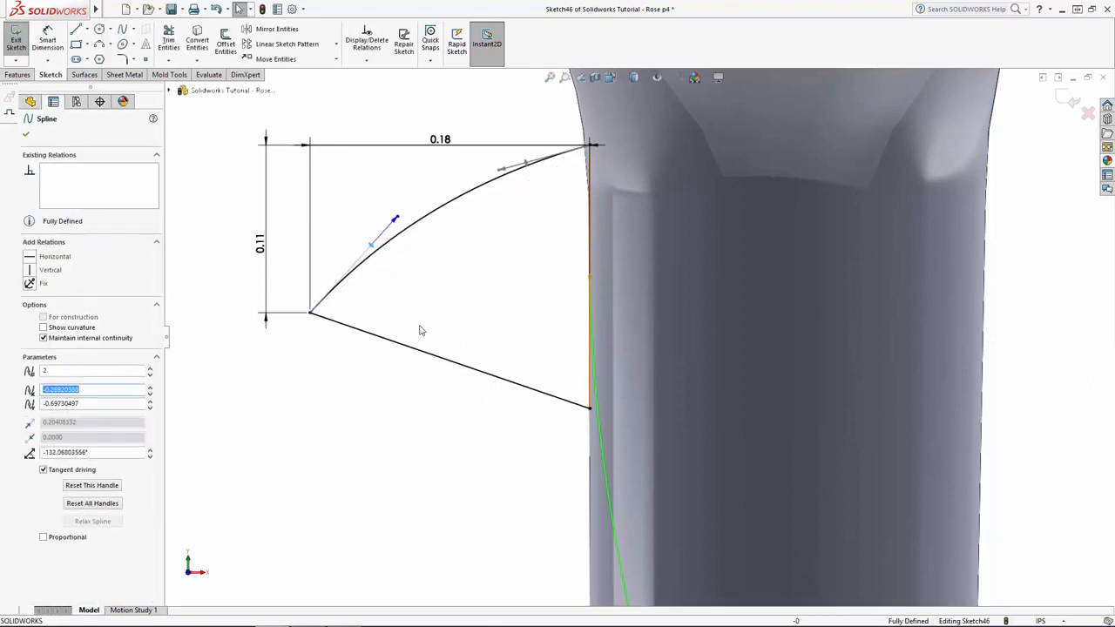
click(434, 355)
drag(433, 361, 449, 251)
click(451, 410)
Add a sketch point at the thorn tip where the two splines meet, and close the sketch
scroll(450, 410, up, 4)
mouse_move(520, 378)
middle_down()
mouse_move(564, 407)
mouse_move(569, 425)
middle_up()
scroll(478, 428, down, 5)
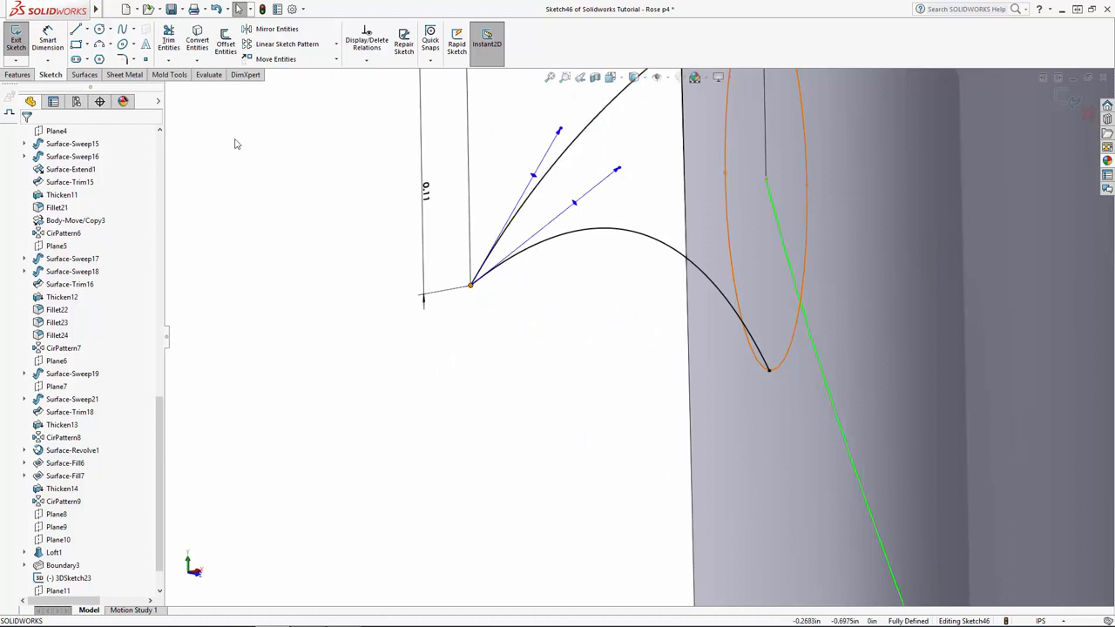
click(471, 287)
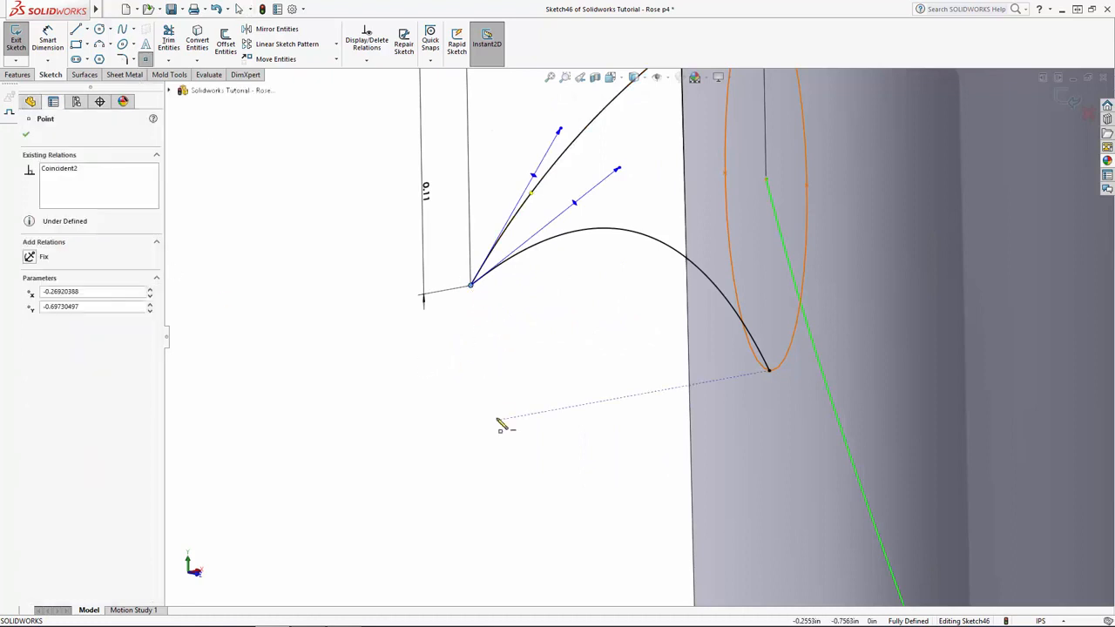
click(499, 421)
scroll(499, 422, up, 1)
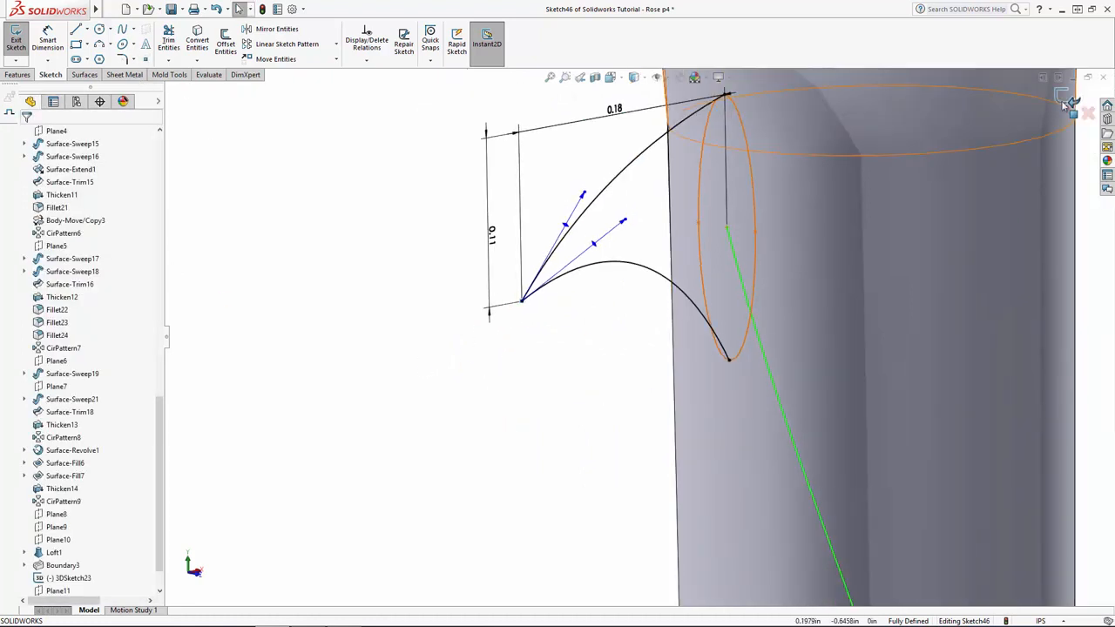
key(ctrl+b)
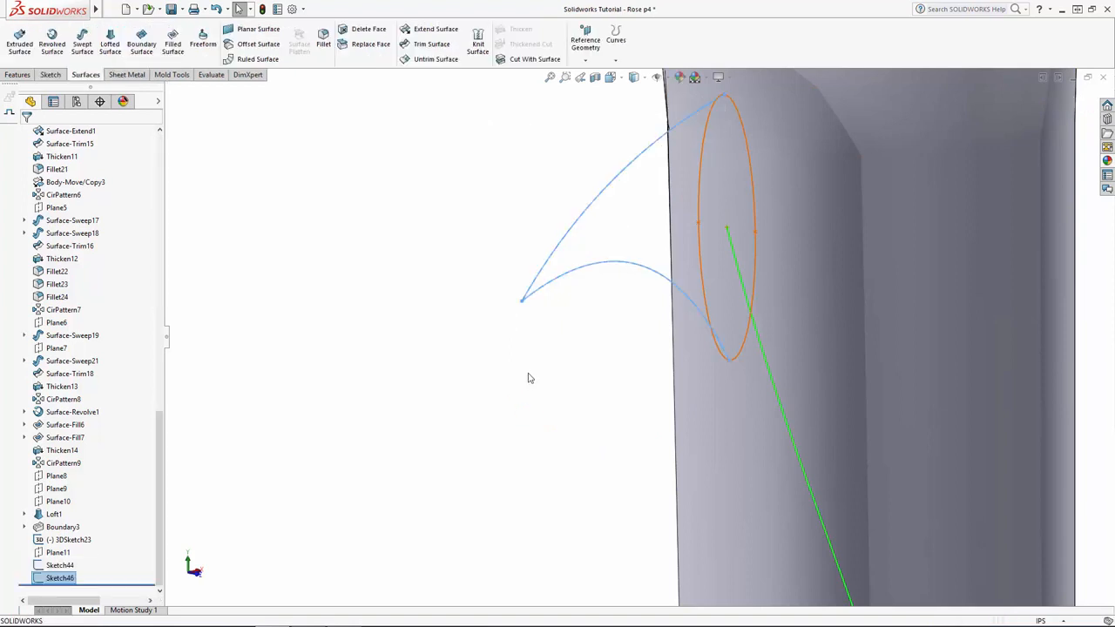
Start a boundary surface with the thorn's tip point and the ellipse sketch as the Direction 1 profiles
click(532, 374)
scroll(531, 375, up, 4)
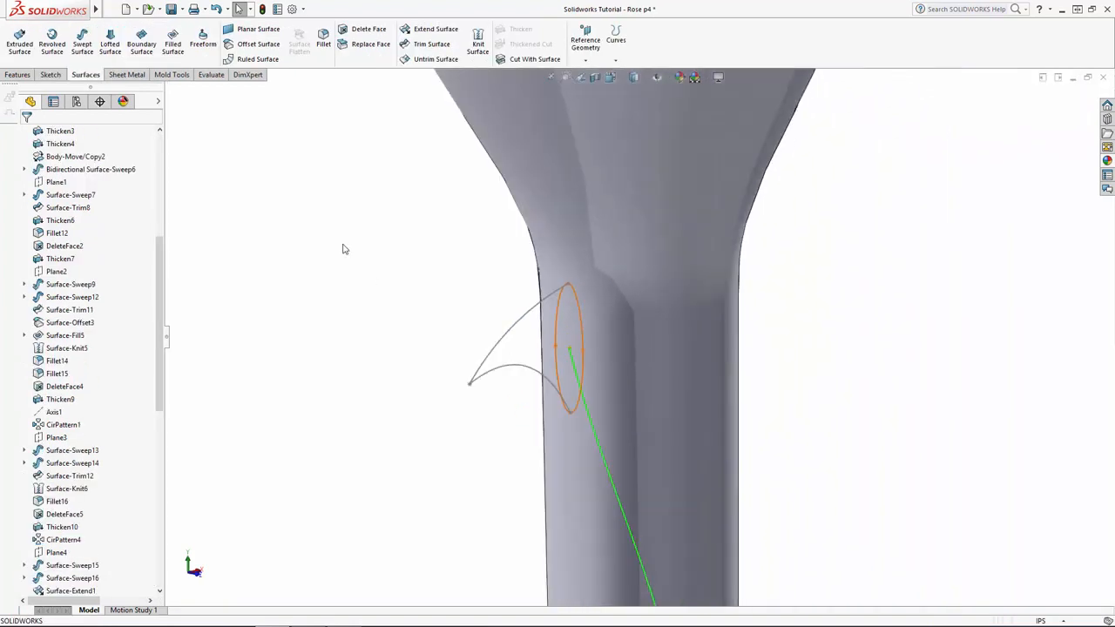
click(147, 53)
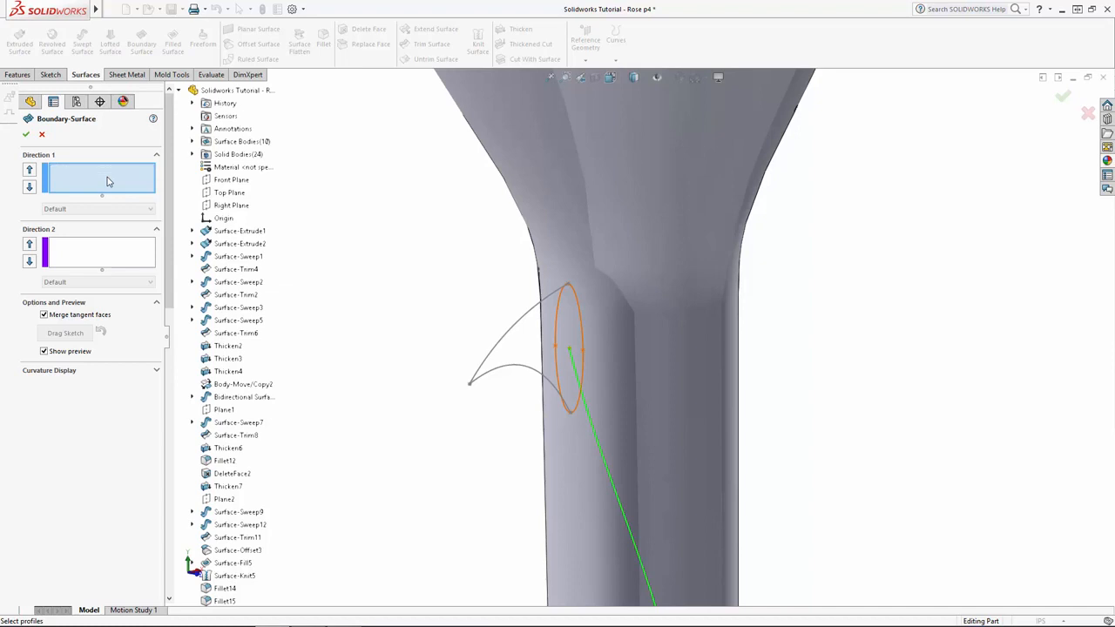
right_click(108, 182)
click(148, 213)
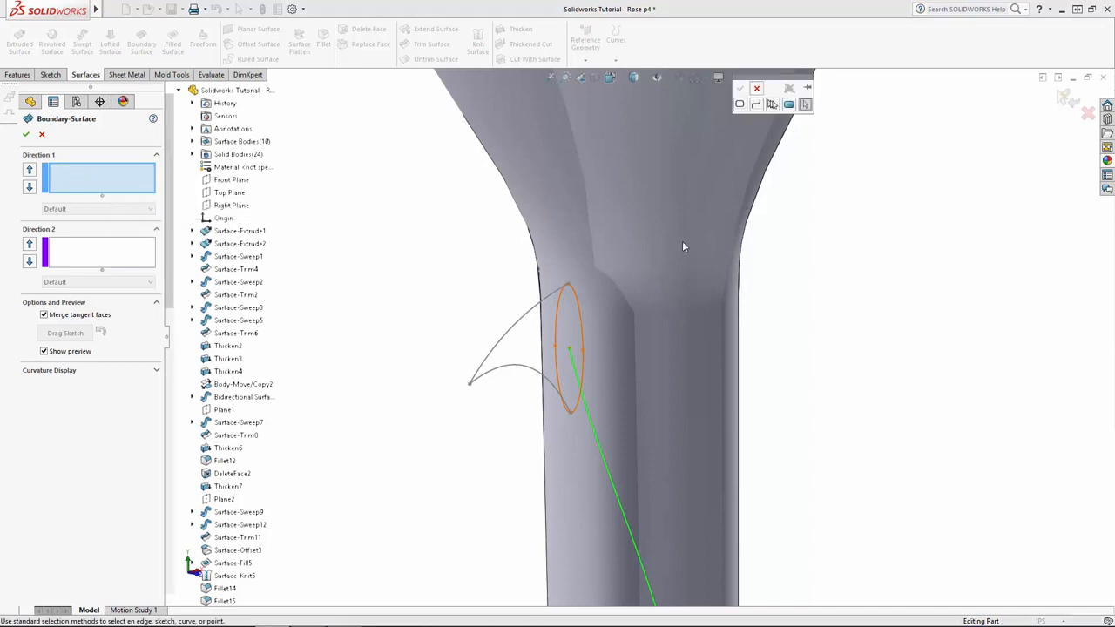
click(470, 385)
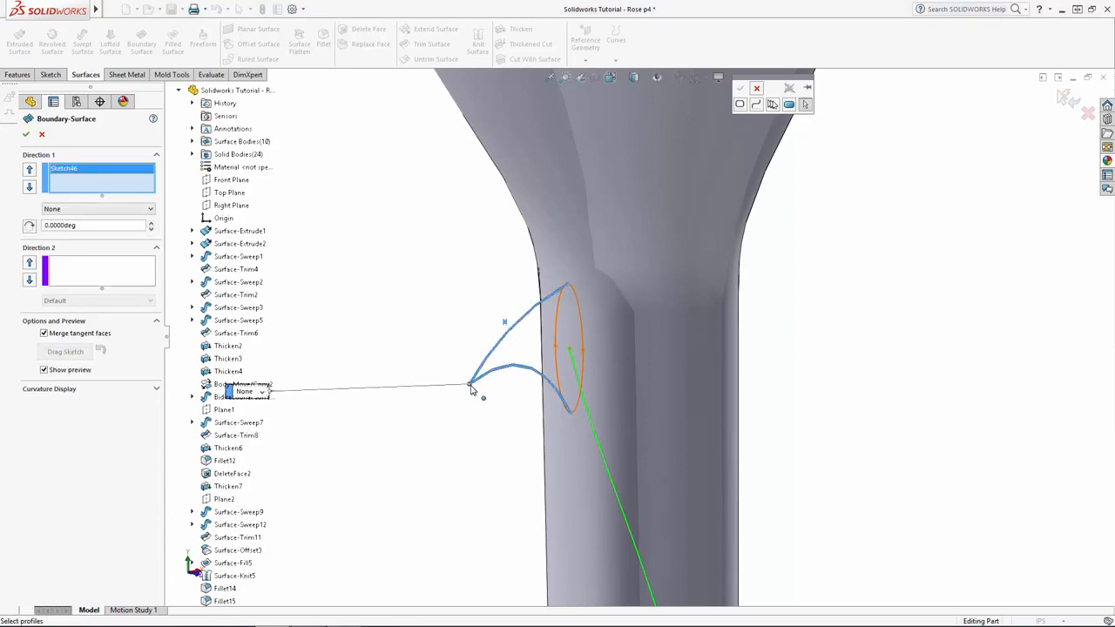
right_click(471, 387)
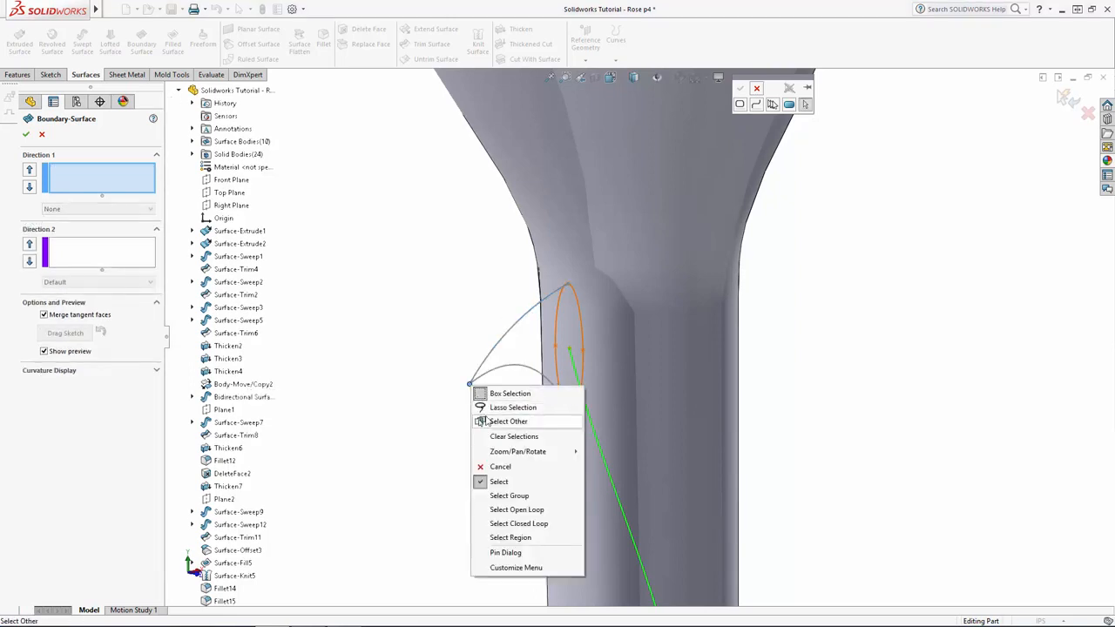
click(487, 420)
click(516, 438)
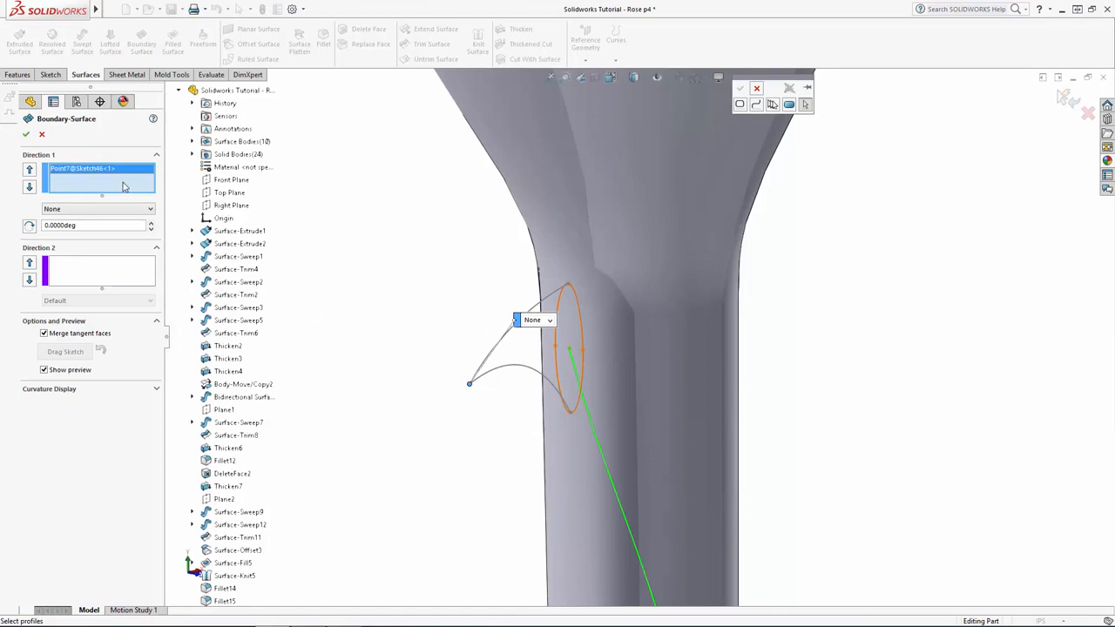
click(579, 303)
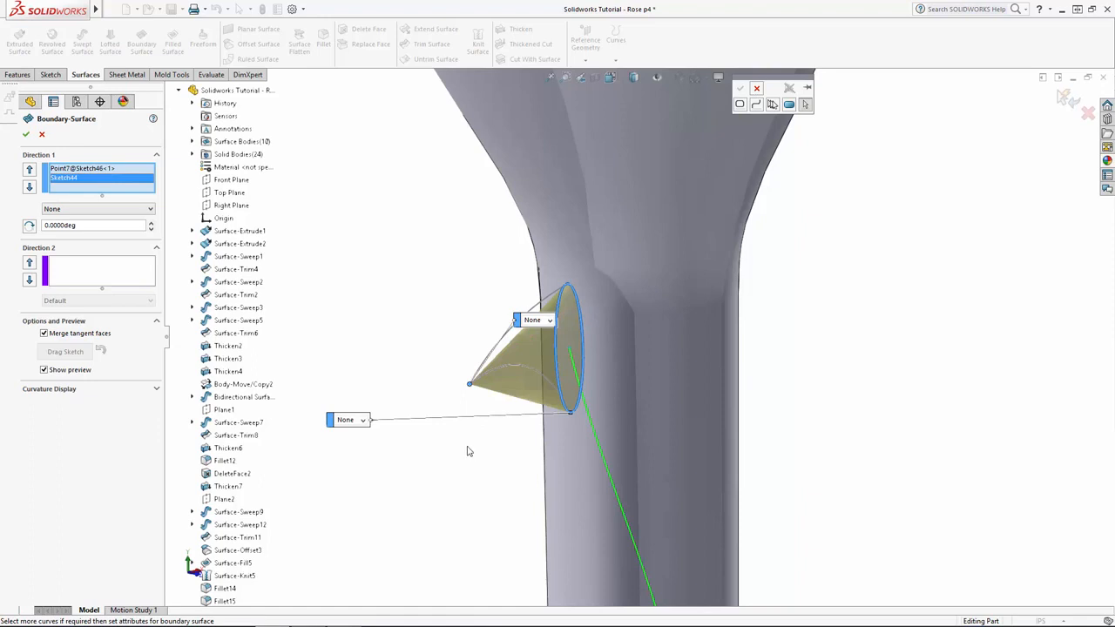
Add the thorn's upper spline alone to Direction 2 of the boundary surface as an open group
click(81, 272)
right_click(82, 272)
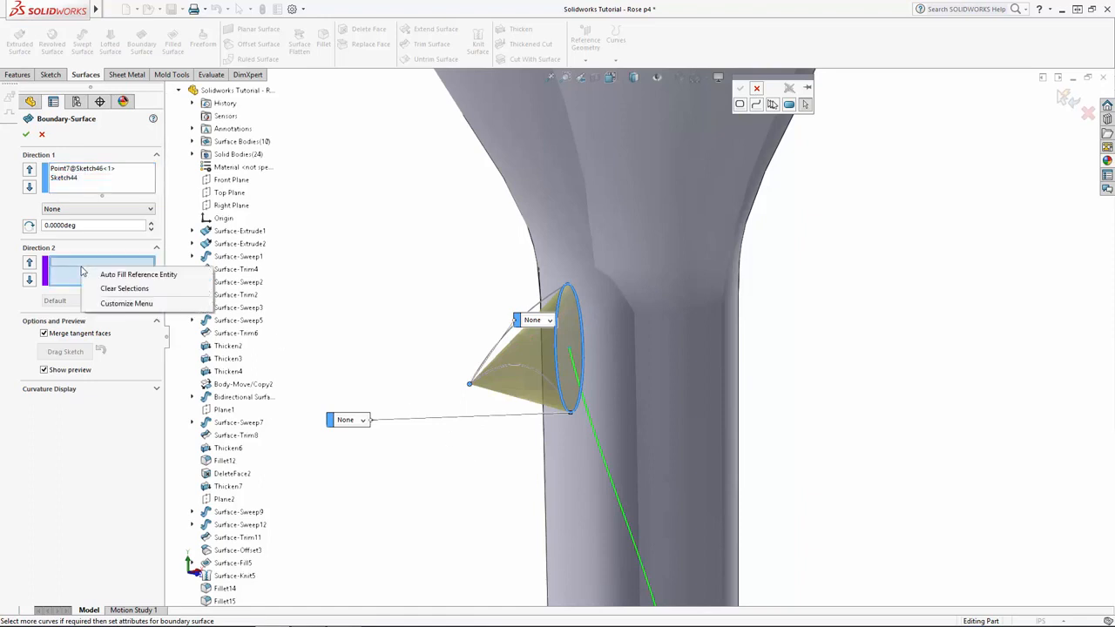
click(69, 277)
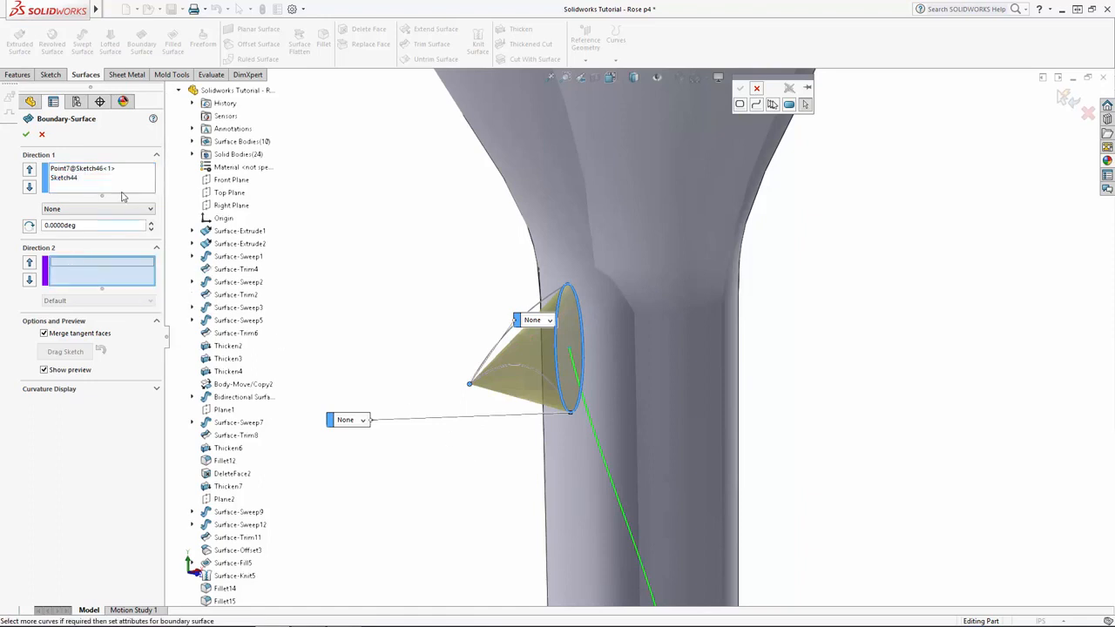
click(773, 104)
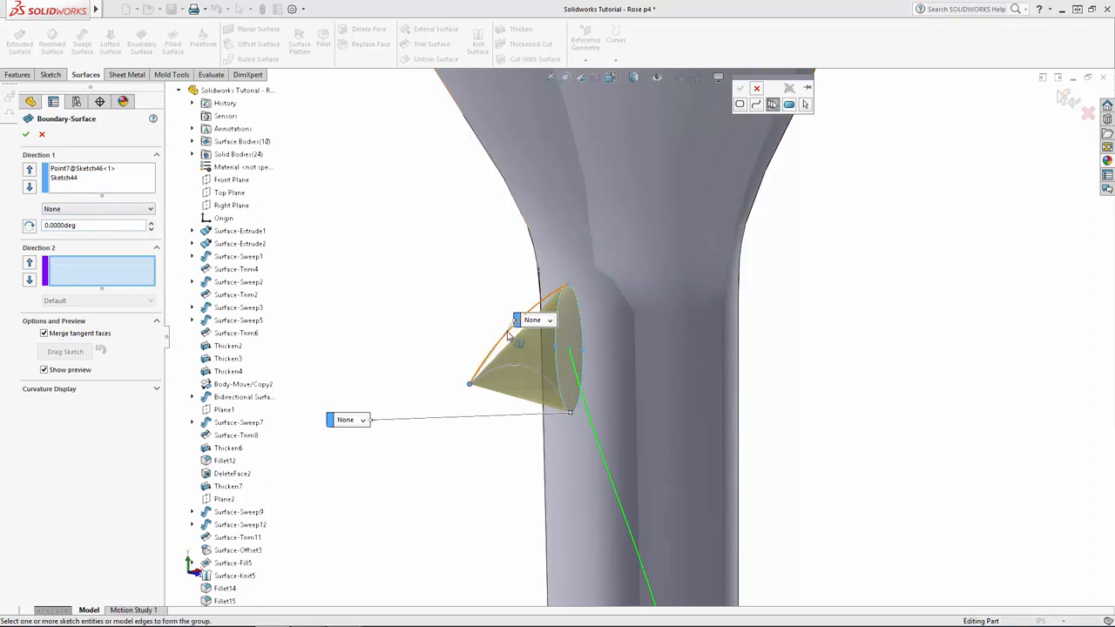
click(740, 89)
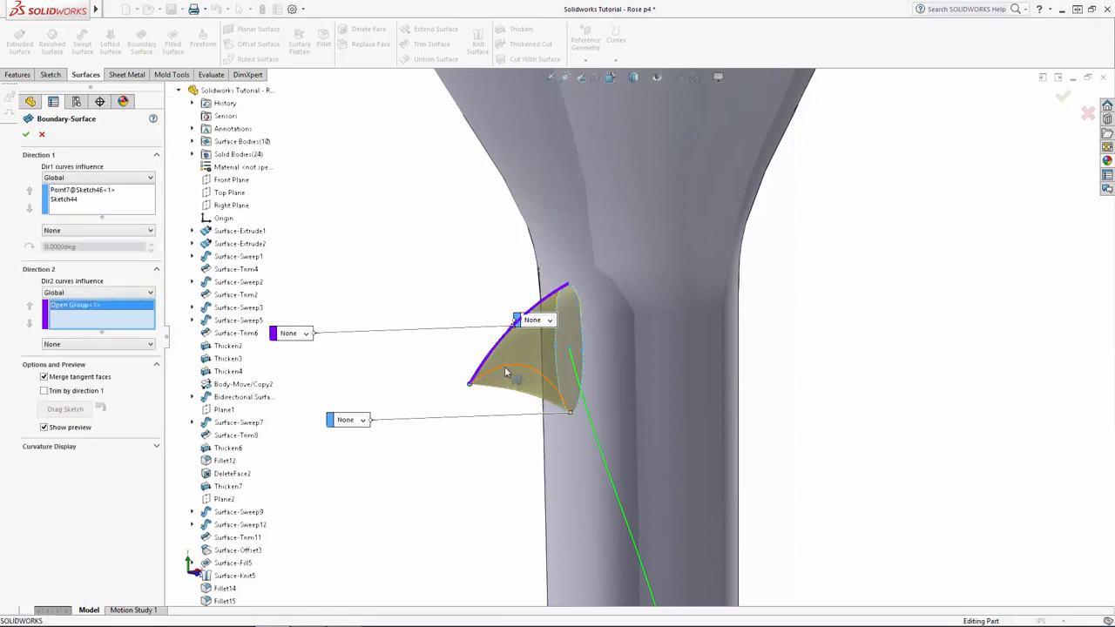
Add the thorn's lower spline as a second Direction 2 open group and create the boundary surface
right_click(120, 327)
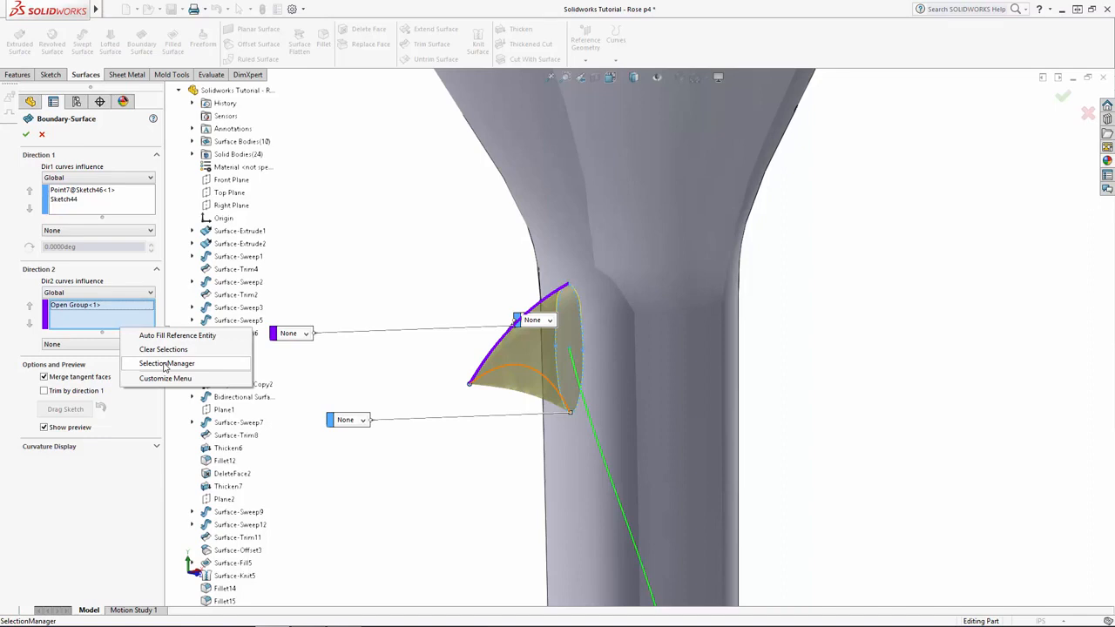
click(165, 365)
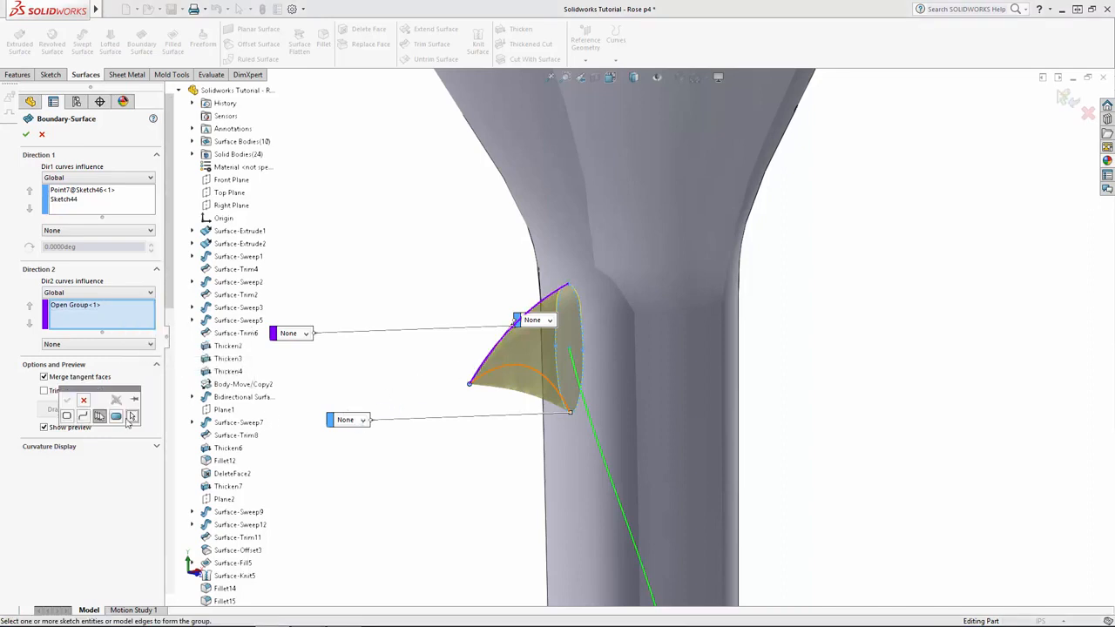
click(511, 368)
scroll(493, 438, up, 1)
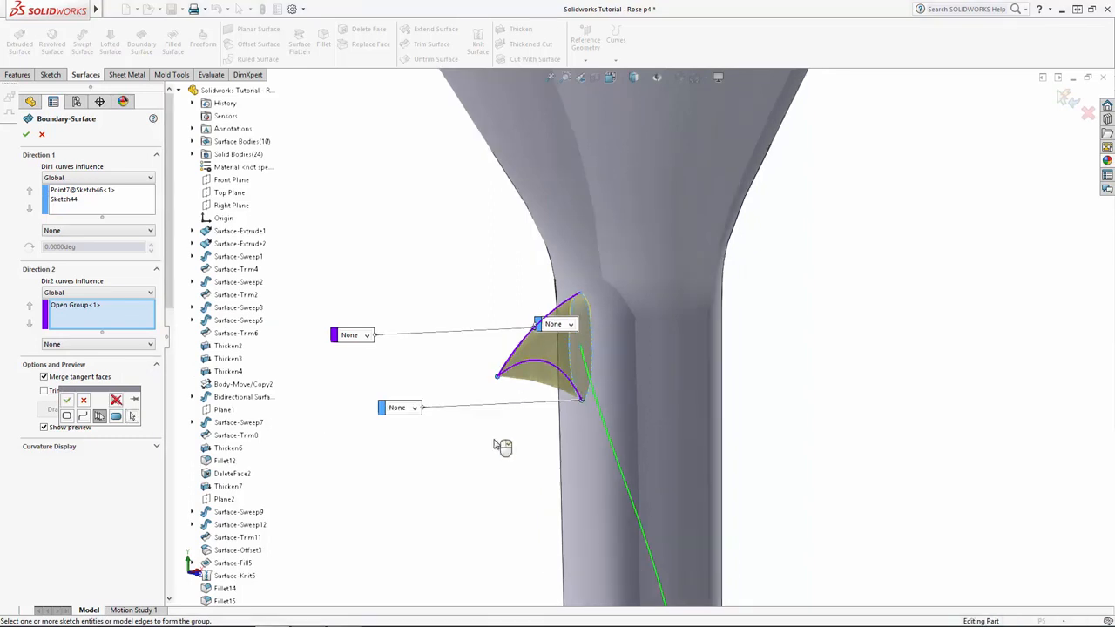
scroll(525, 434, down, 1)
click(68, 401)
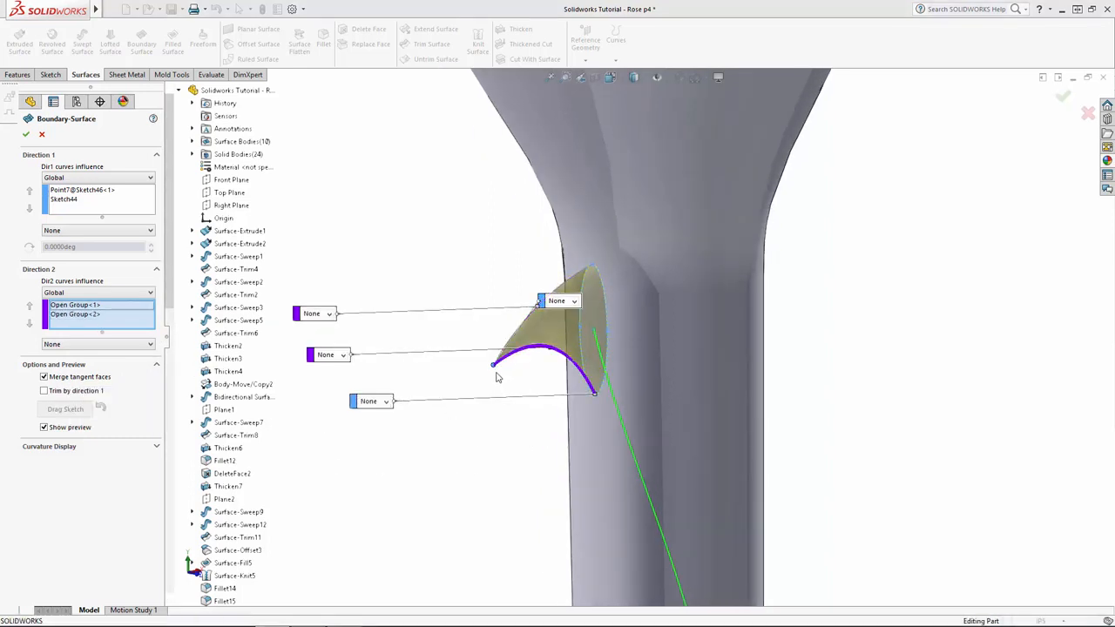
middle_drag(497, 392, 515, 406)
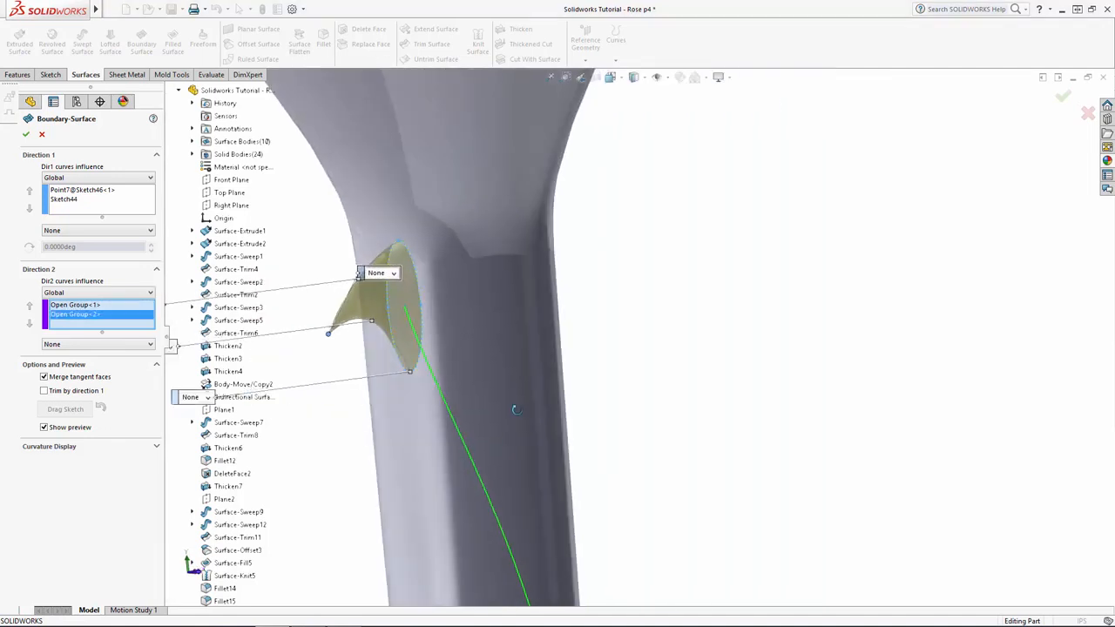
click(1057, 105)
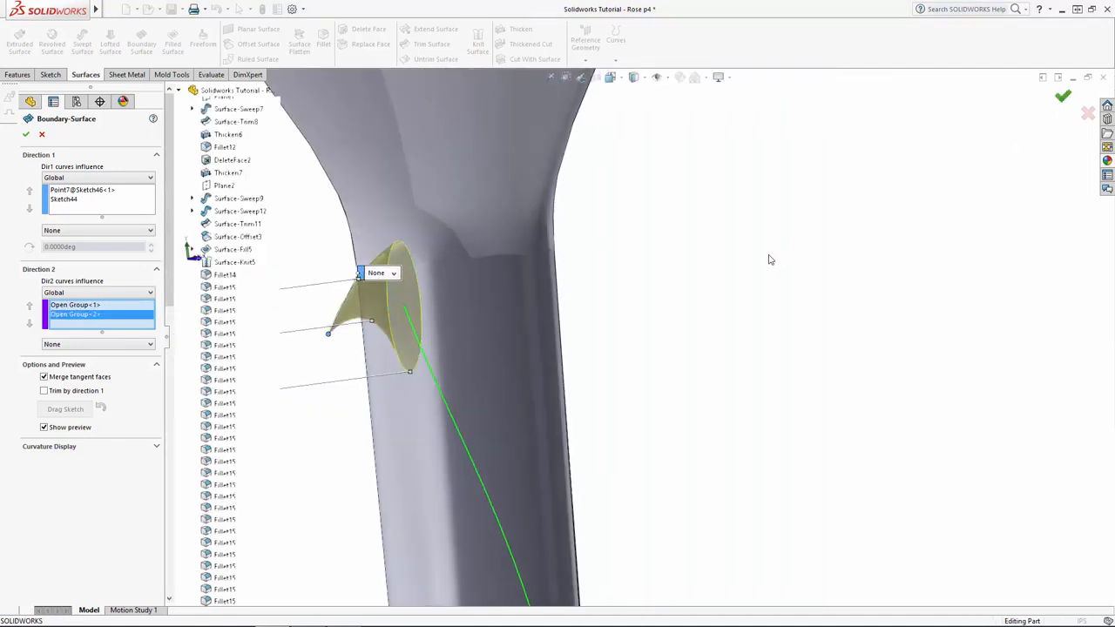
Hide all the solid bodies from Thicken4 through Boundary3 to isolate the thorn surface
scroll(695, 380, up, 3)
middle_drag(695, 380, 650, 413)
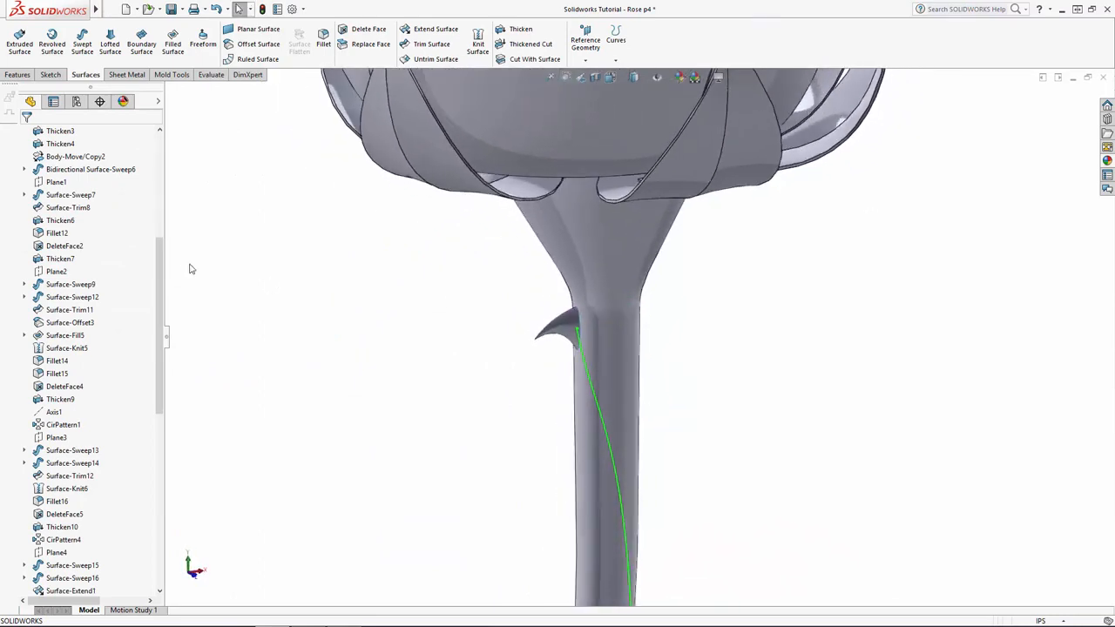
scroll(156, 279, up, 7)
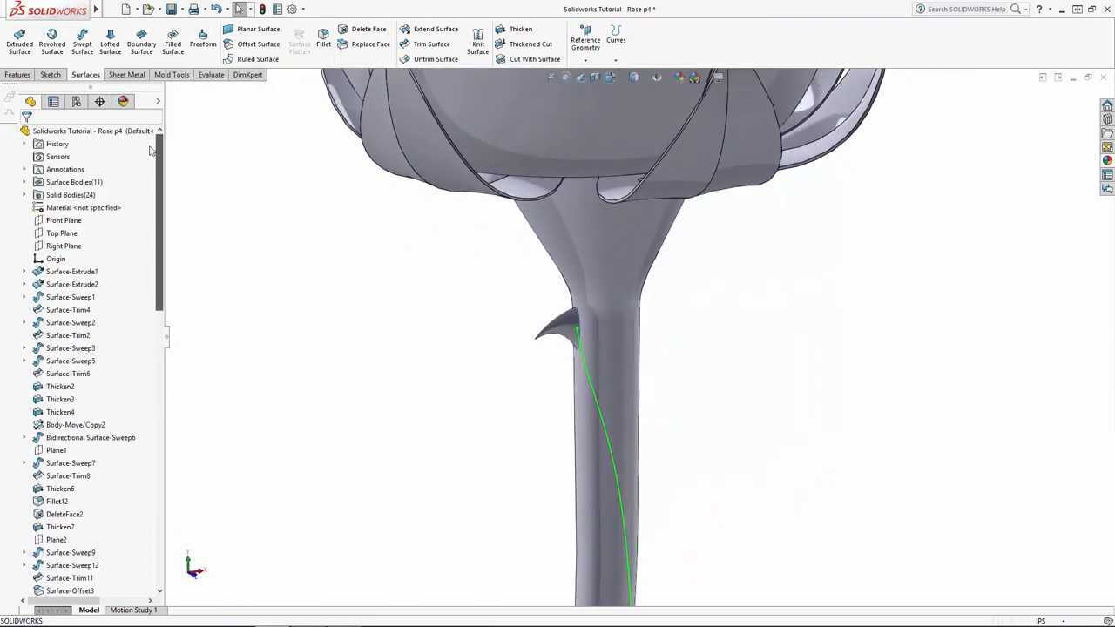
double_click(64, 197)
click(62, 209)
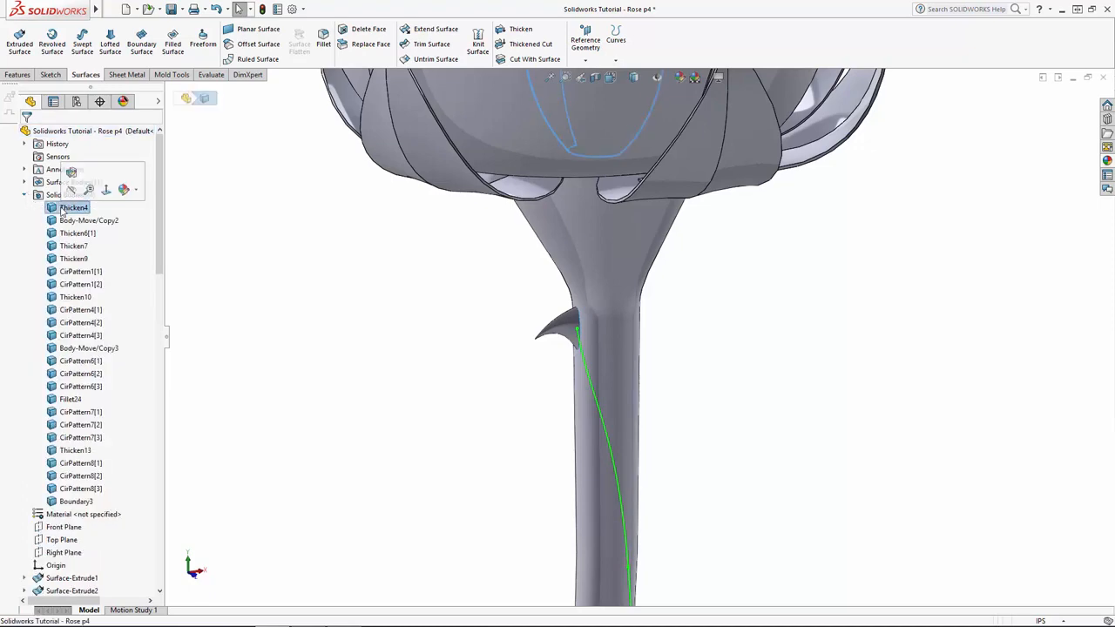
shift+click(80, 501)
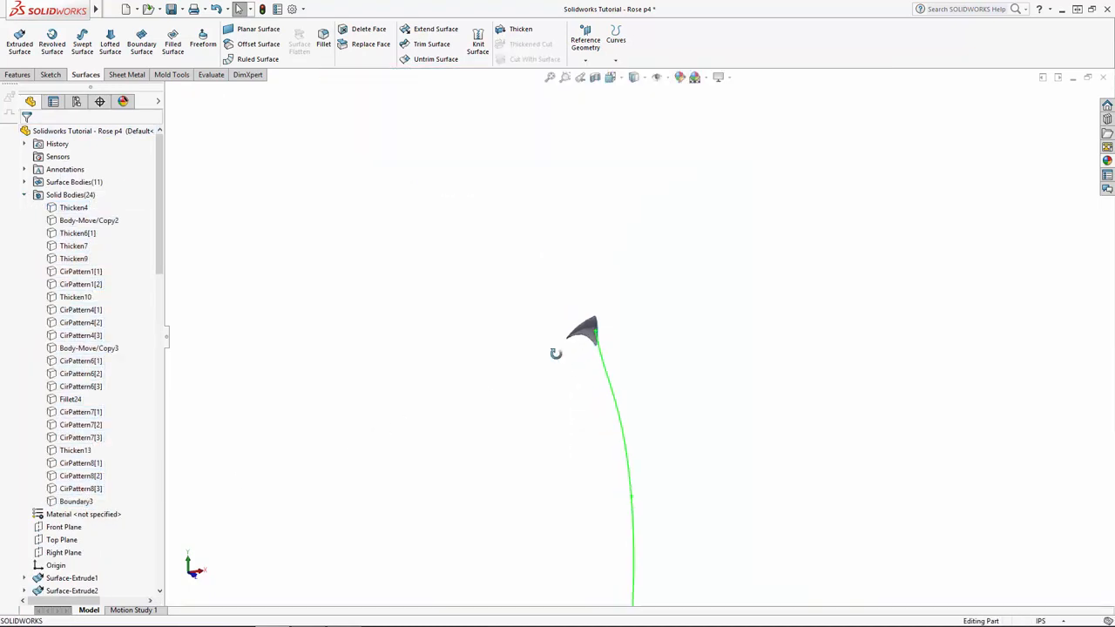
Extend the thorn surface's open elliptical edge by 0.02 in, using the Same surface extension type
middle_drag(555, 351, 498, 351)
scroll(615, 329, down, 12)
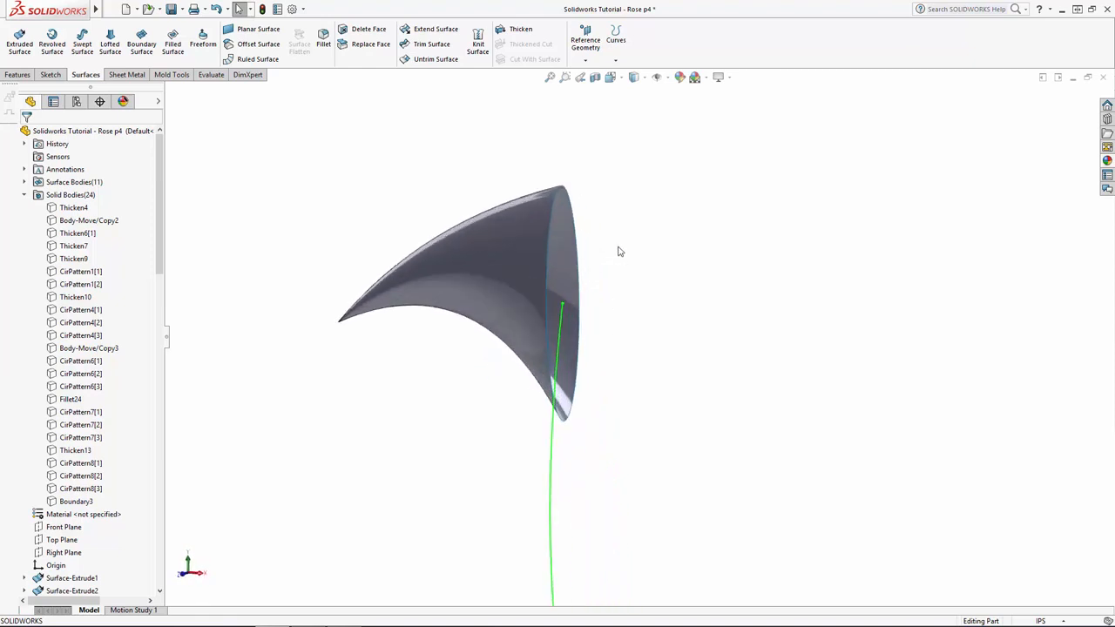
click(435, 29)
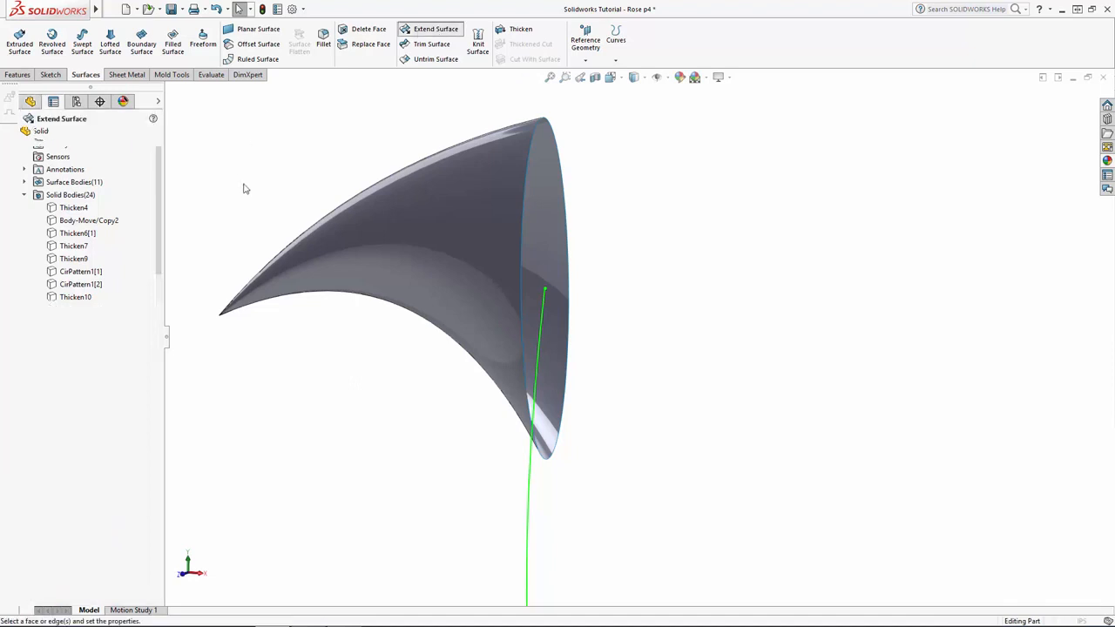
click(523, 202)
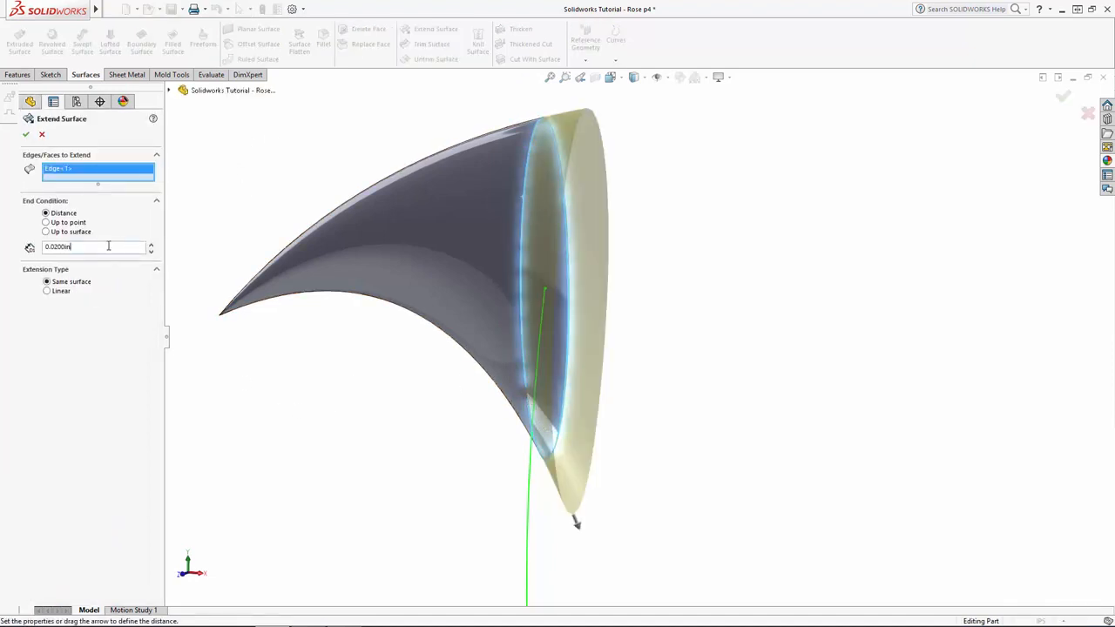
key(Return)
key(Return)
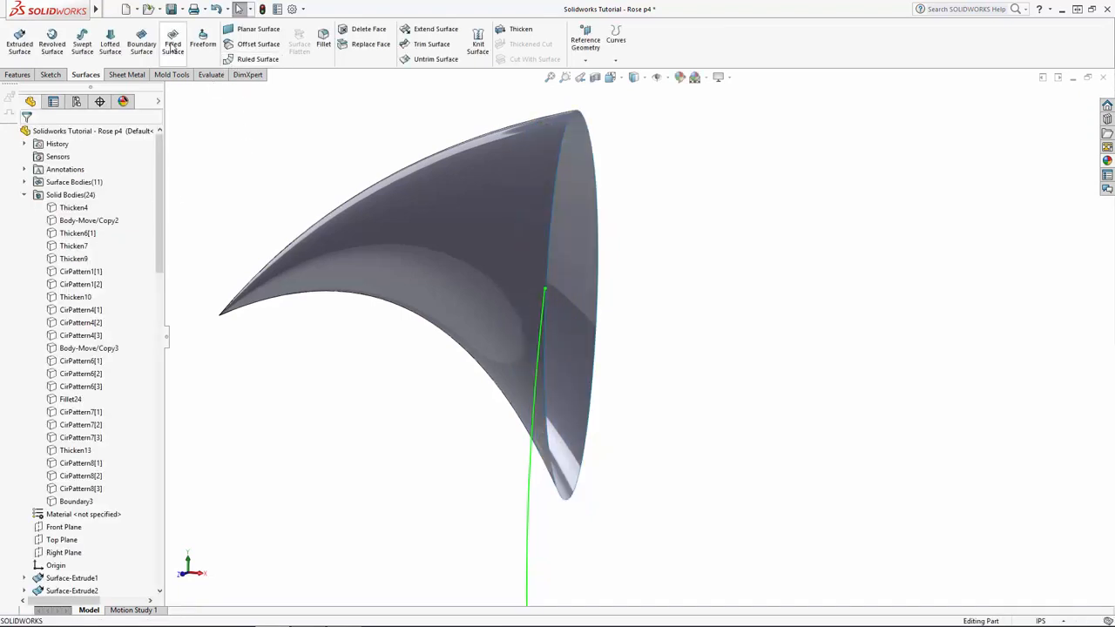
Cap the thorn's open base edge with a filled surface, merging the result and creating a solid
click(172, 43)
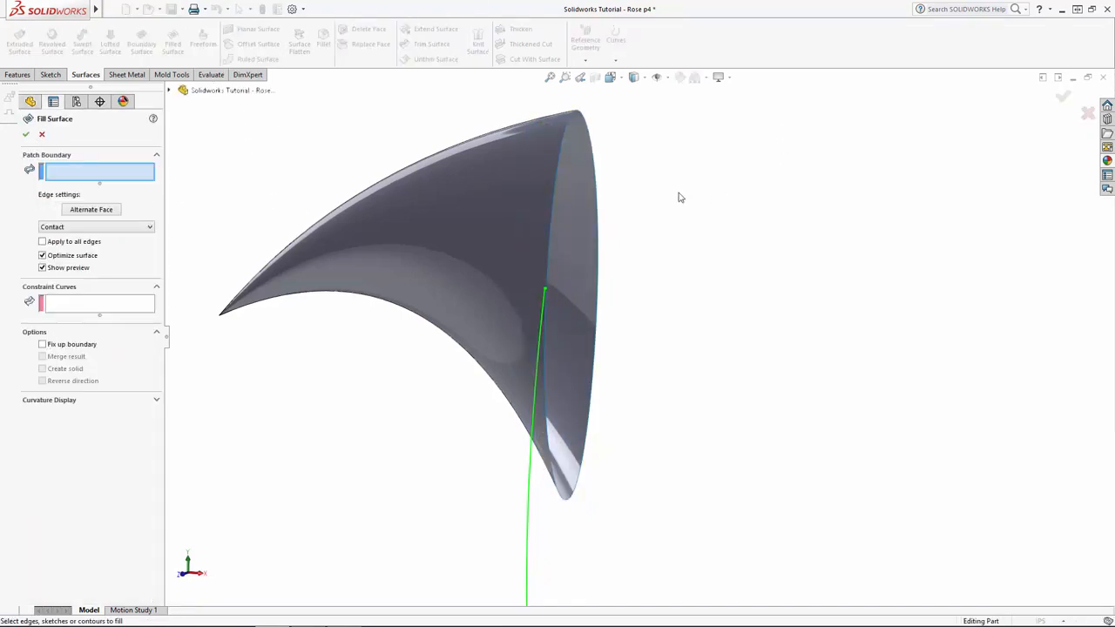
click(603, 174)
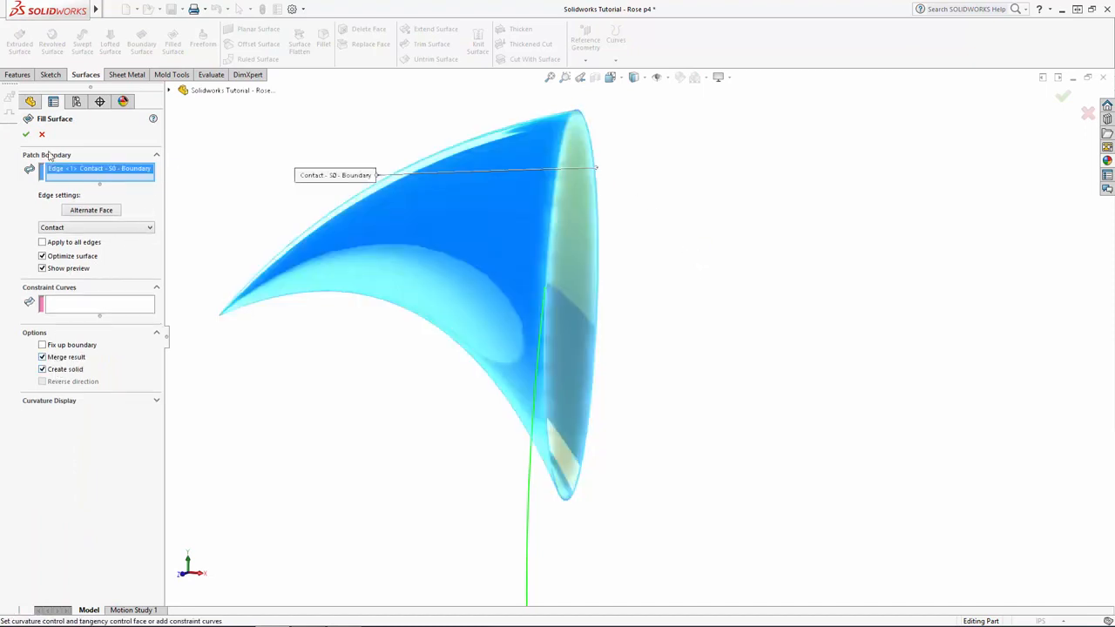
click(26, 134)
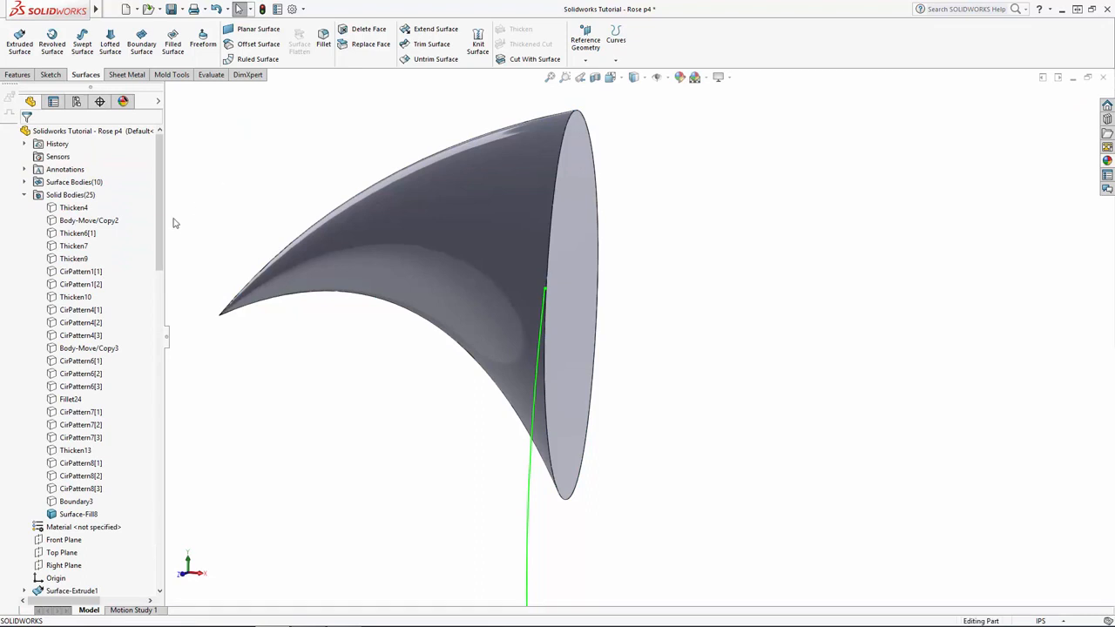
click(76, 514)
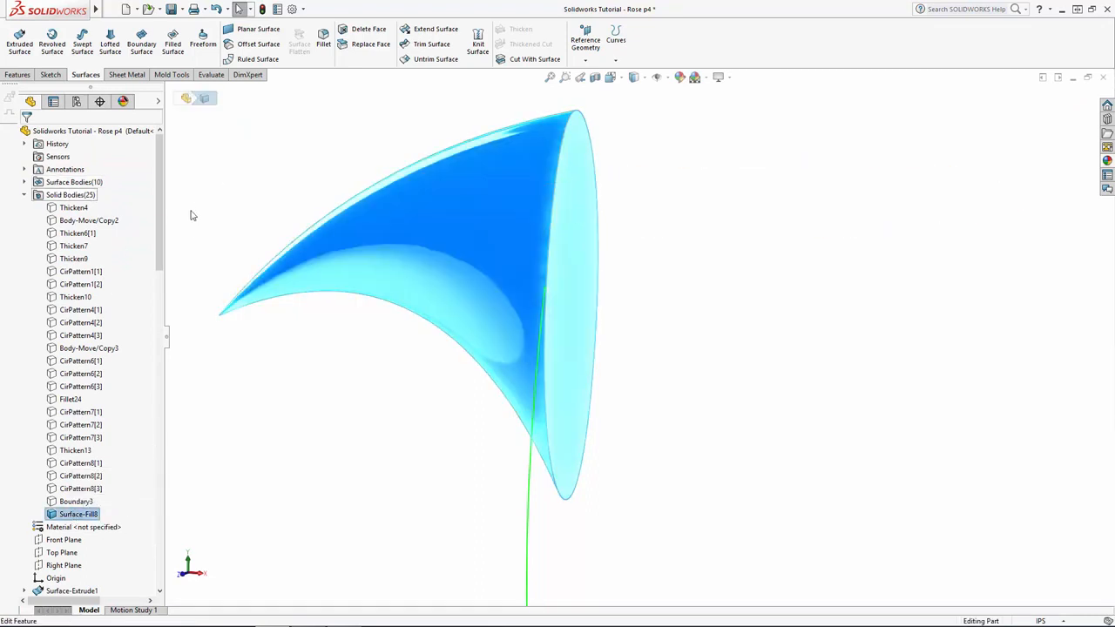
click(262, 232)
Show the hidden stem body Boundary3 together with the solid thorn
scroll(313, 244, up, 8)
middle_drag(423, 242, 646, 457)
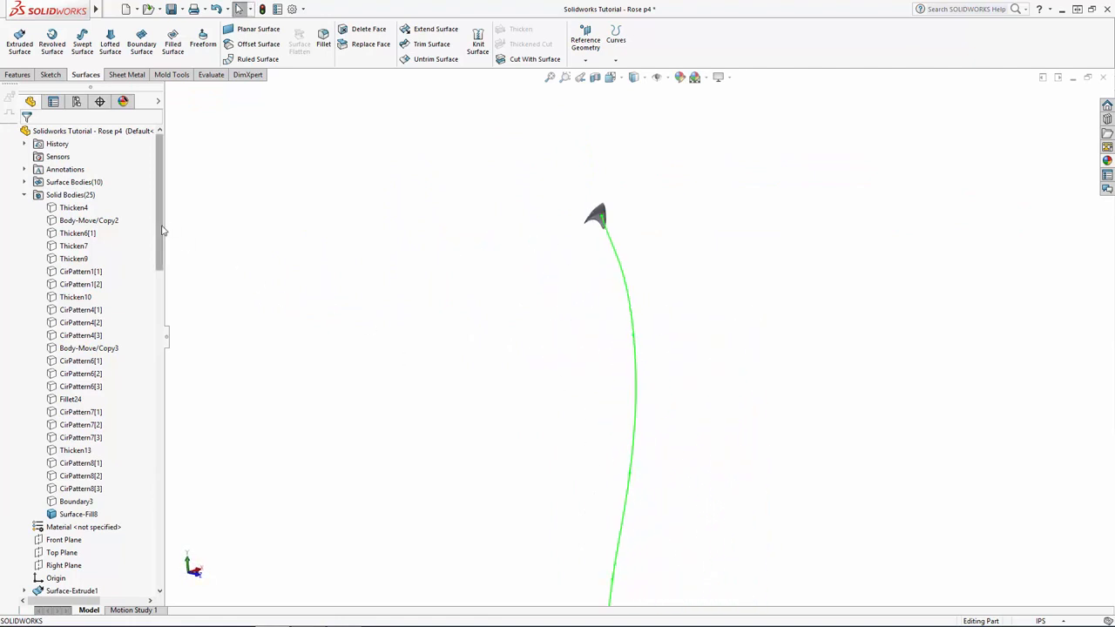
scroll(162, 234, down, 1)
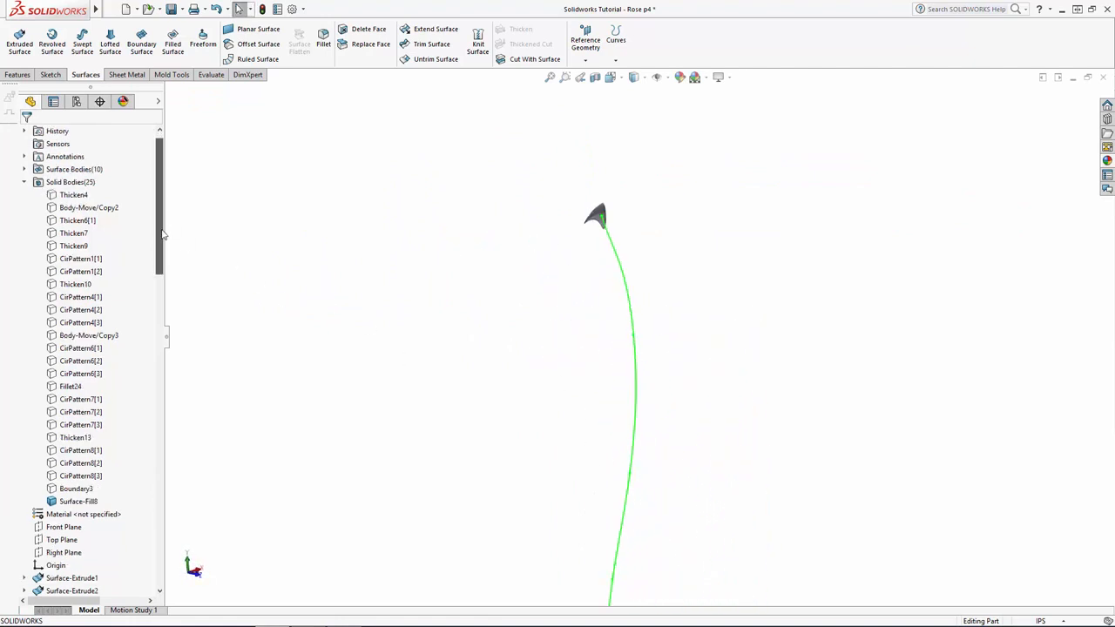
click(82, 492)
click(92, 473)
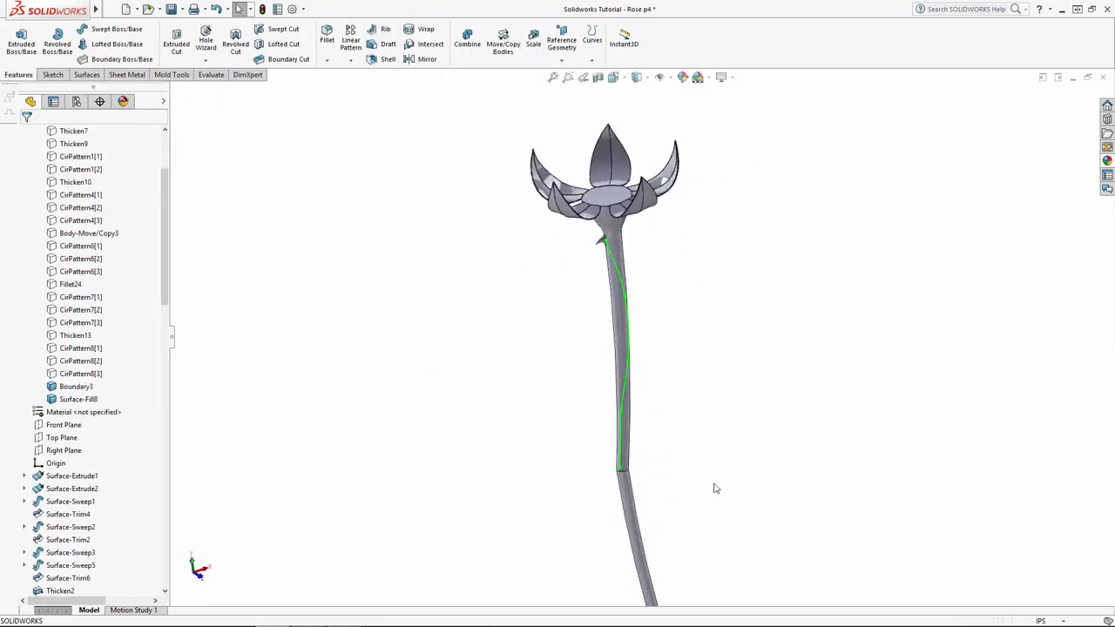
Set up a curve driven pattern along the spline on the stem, using the stem's upper face as the face normal
click(352, 60)
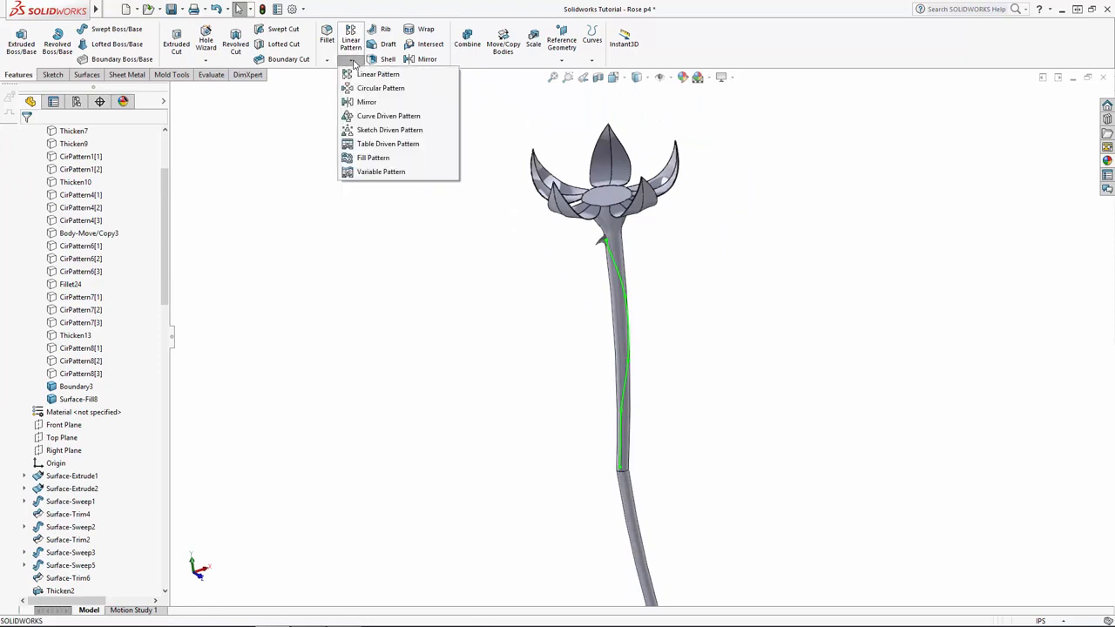
click(366, 115)
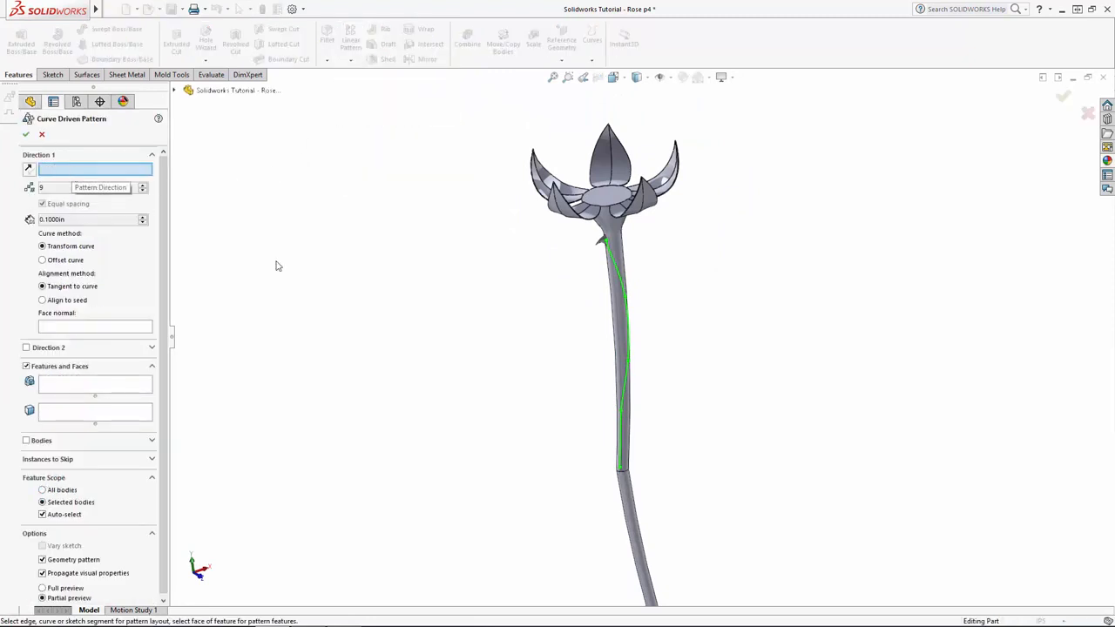
click(616, 275)
click(54, 328)
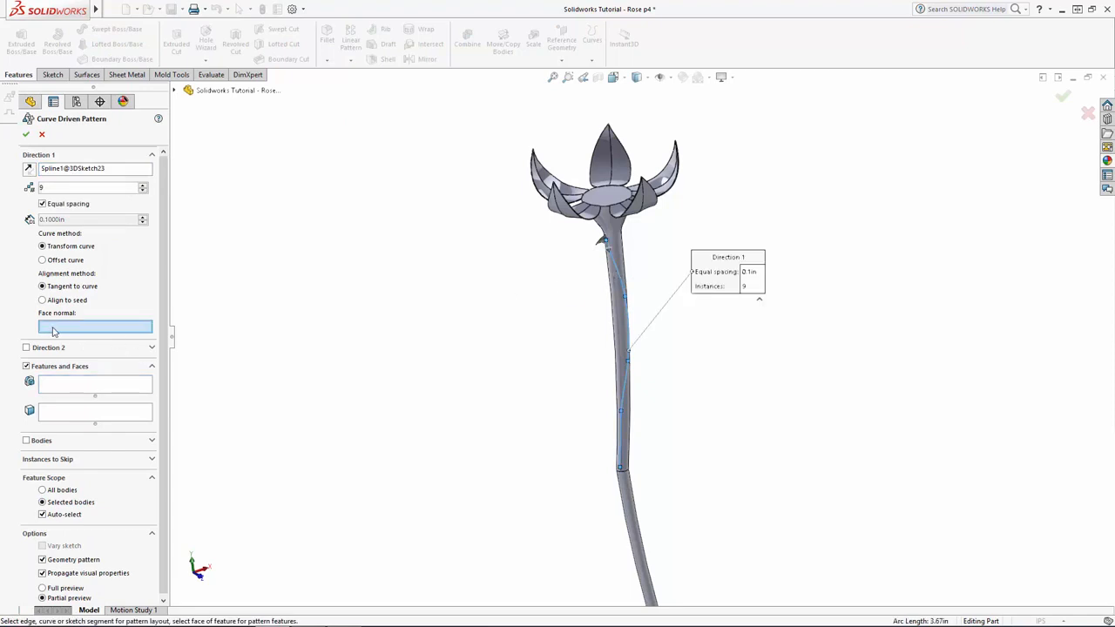
click(615, 308)
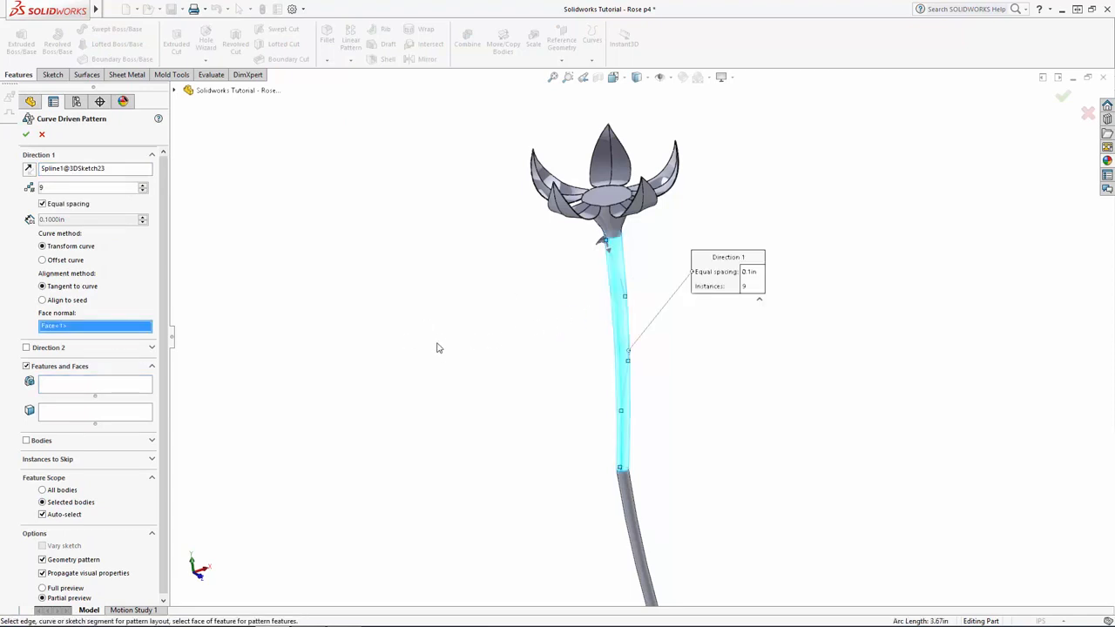
Set the pattern to copy the solid thorn body as 9 equally spaced instances along the spline
click(48, 441)
scroll(601, 276, down, 3)
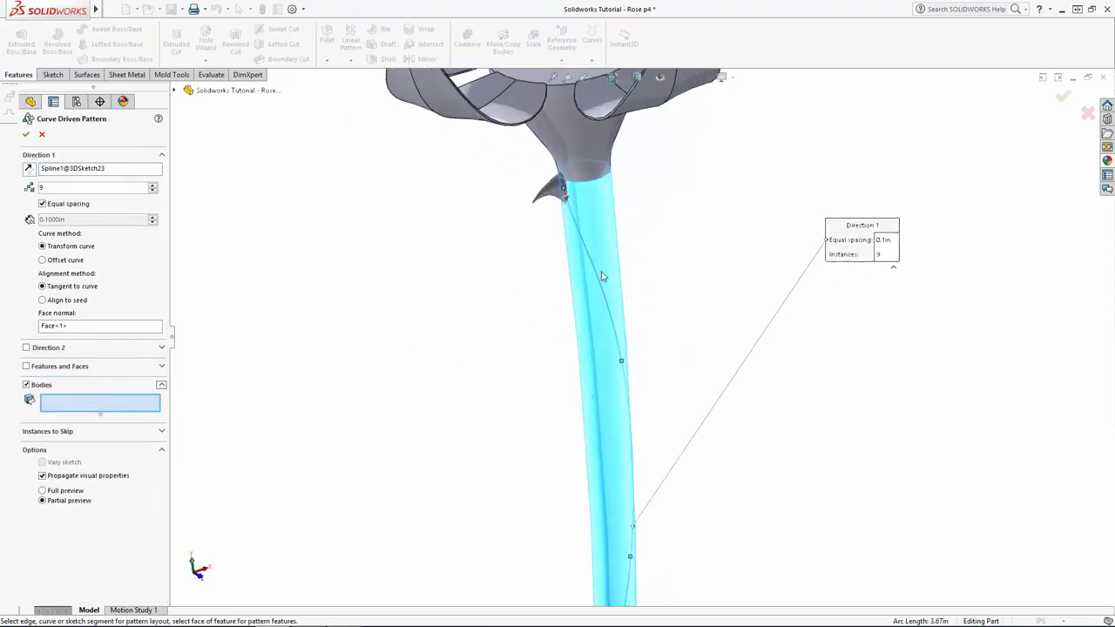
click(558, 192)
scroll(468, 325, up, 4)
scroll(610, 392, down, 5)
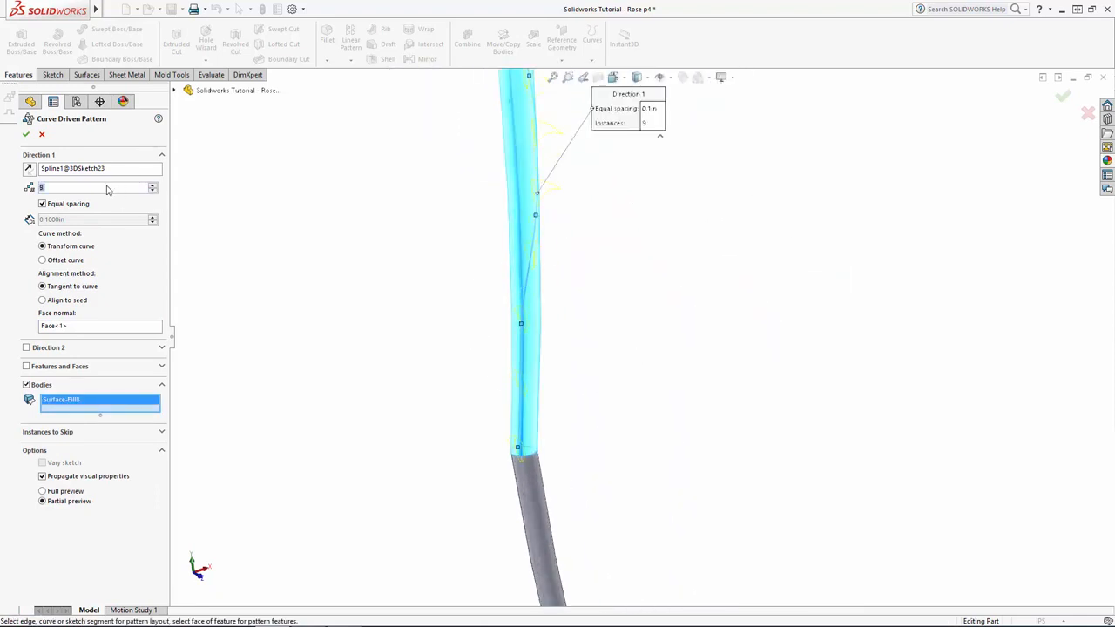
middle_drag(541, 206, 654, 252)
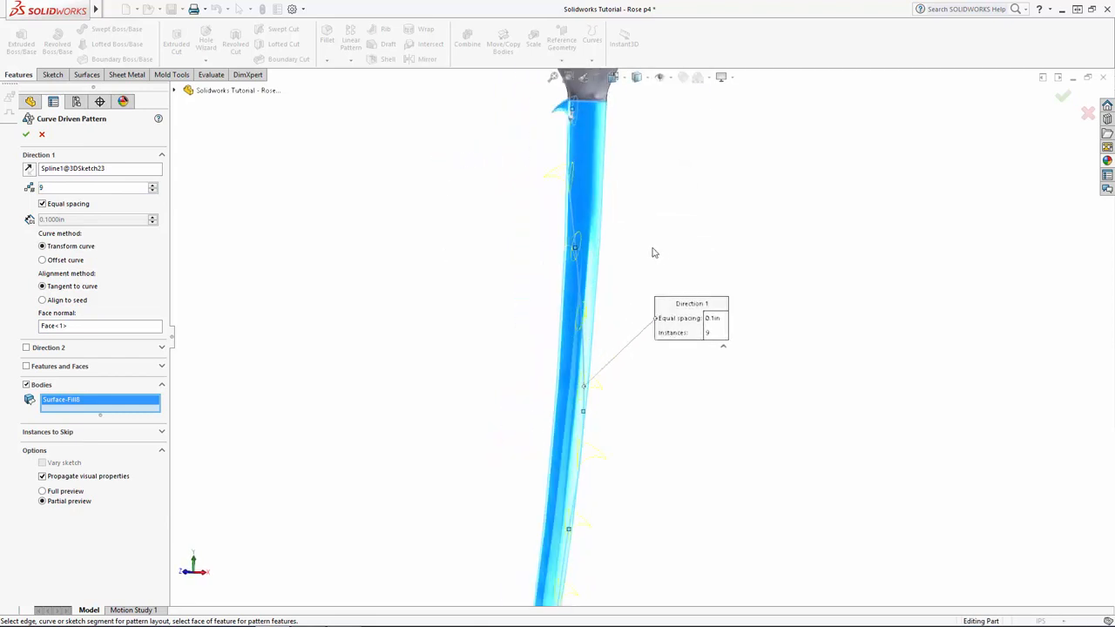
Skip instances 2, 5, 6 and 8 of the thorn pattern and create it
click(49, 431)
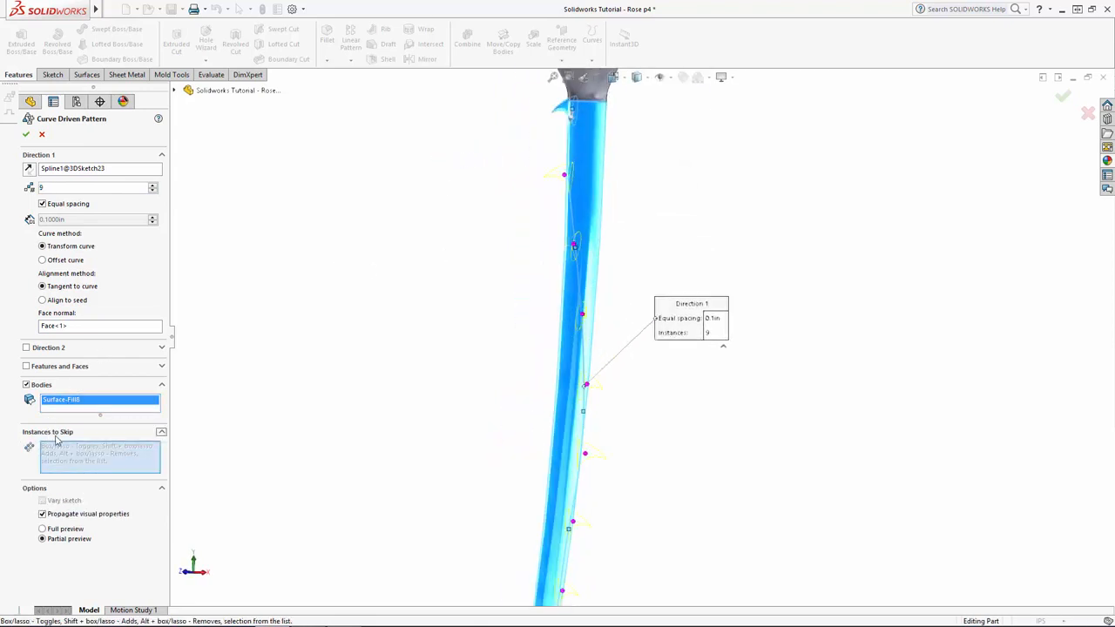
click(564, 176)
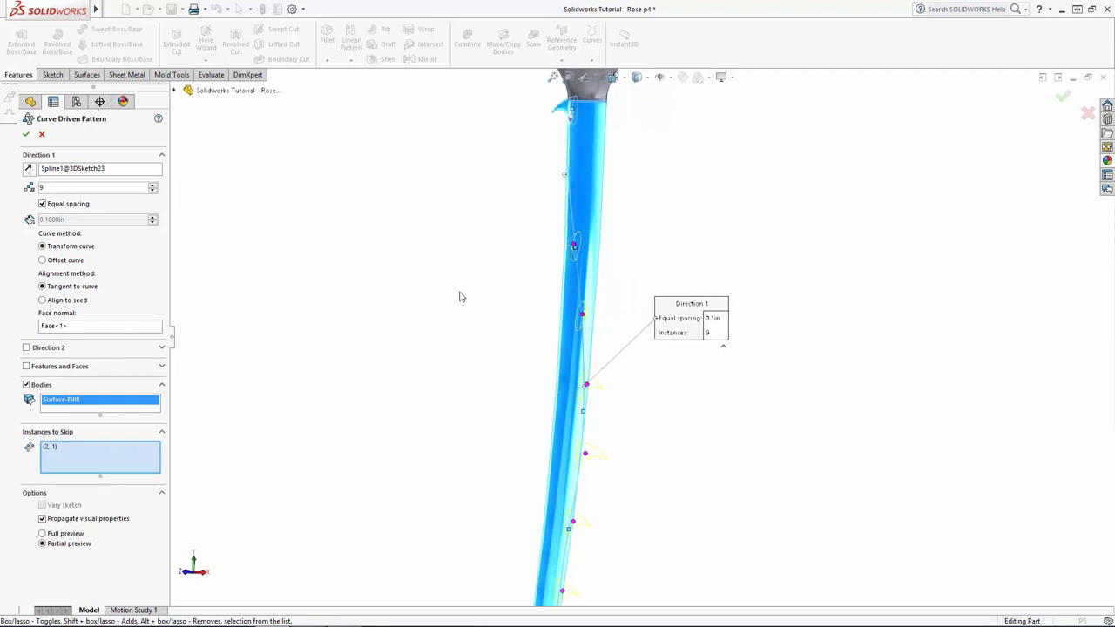
scroll(638, 419, up, 3)
scroll(637, 418, down, 3)
click(586, 391)
scroll(622, 451, up, 3)
scroll(609, 396, down, 3)
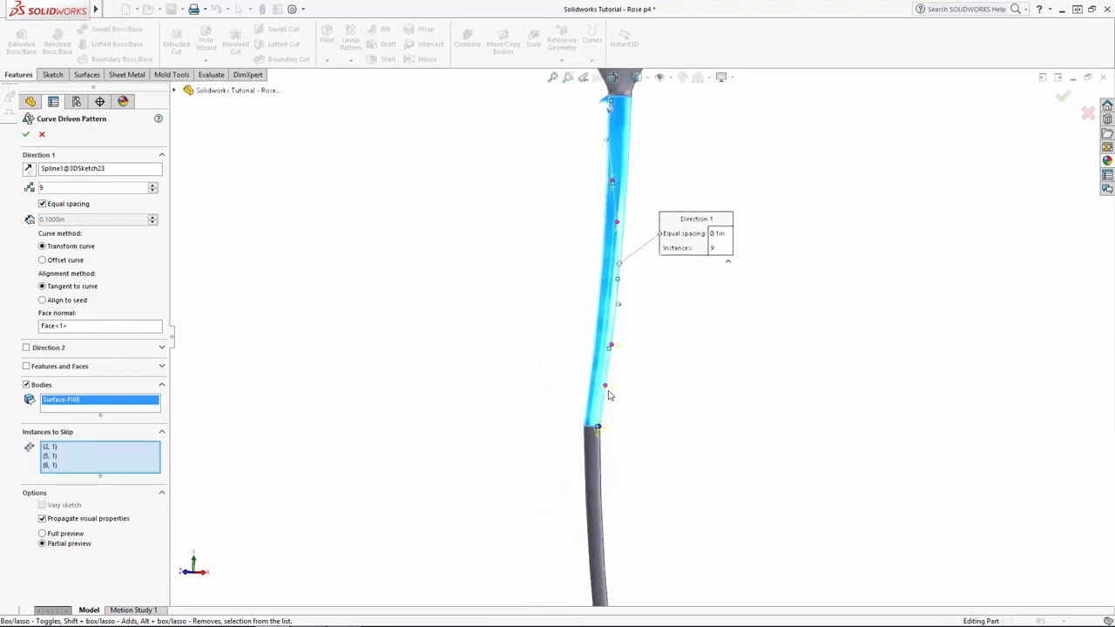
scroll(689, 403, up, 3)
middle_drag(689, 358, 433, 336)
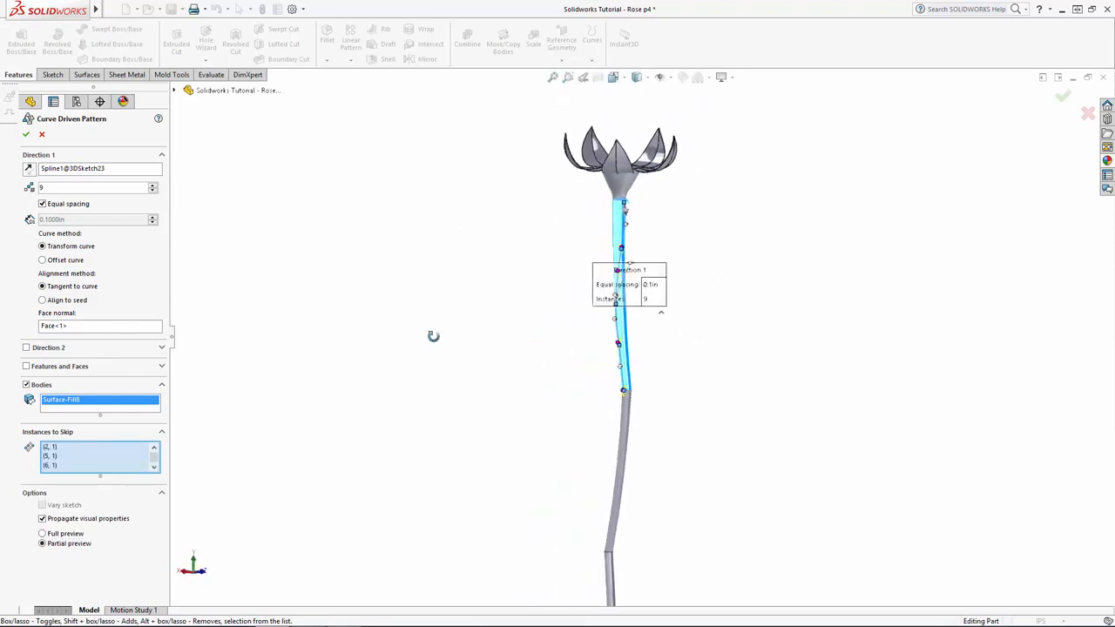
click(1062, 97)
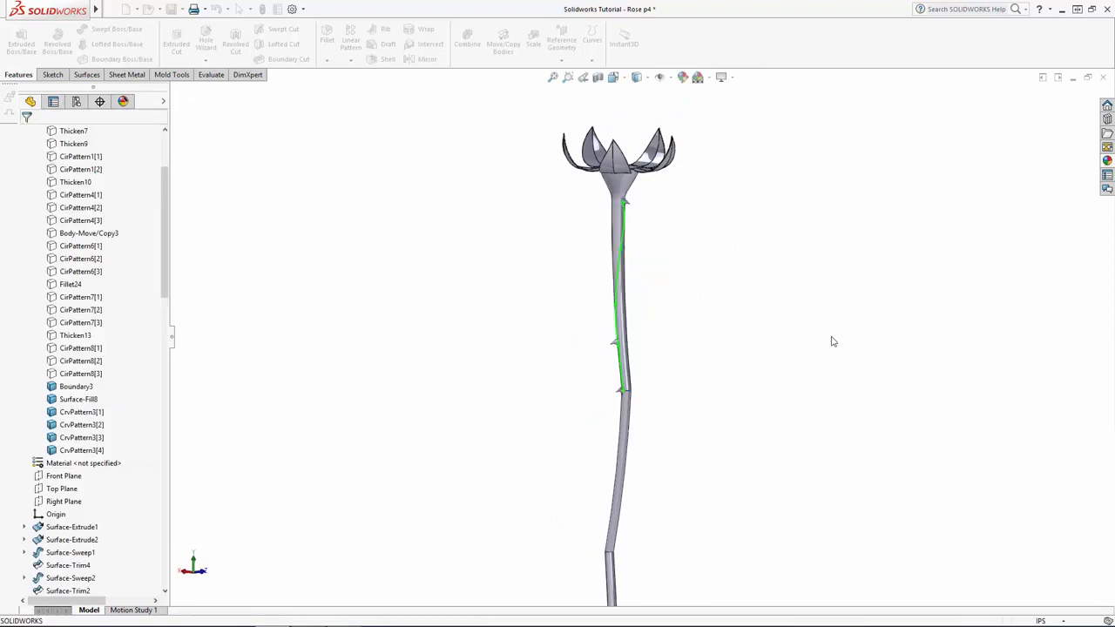
Hide the 3D sketch of the spline that guides the thorn pattern on the stem
click(624, 377)
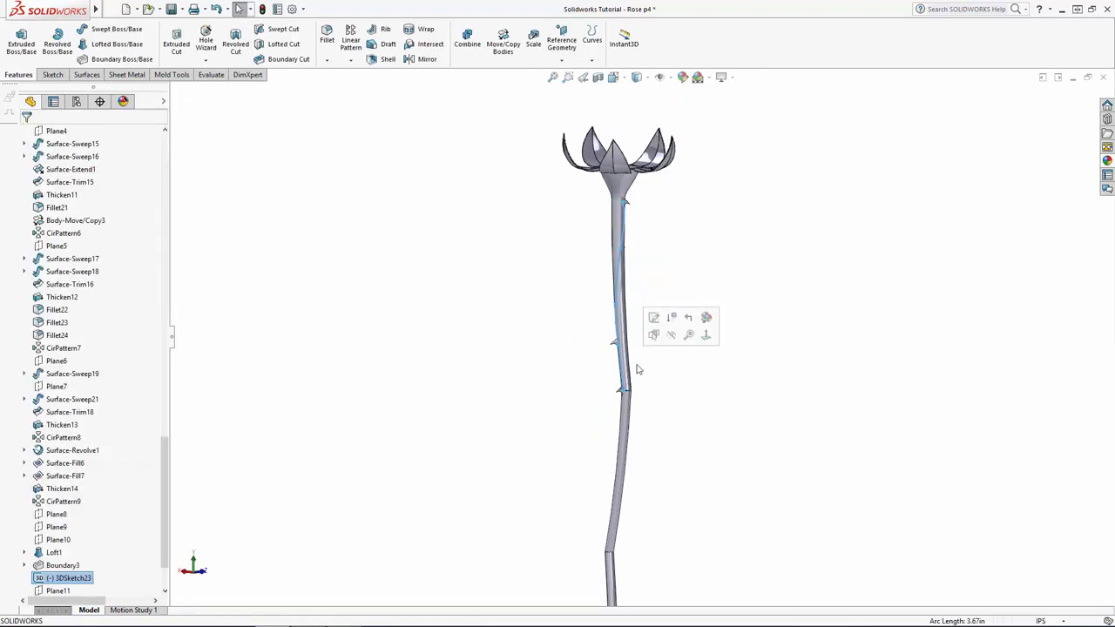
click(716, 411)
middle_drag(690, 391, 654, 416)
scroll(655, 415, up, 3)
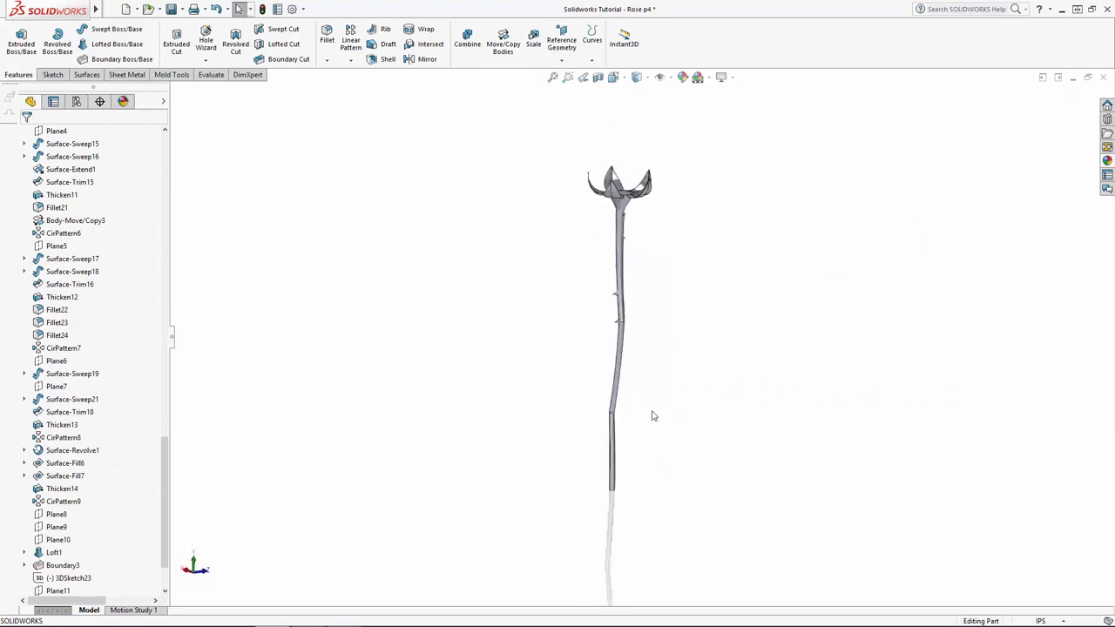
scroll(612, 364, down, 6)
scroll(612, 364, down, 2)
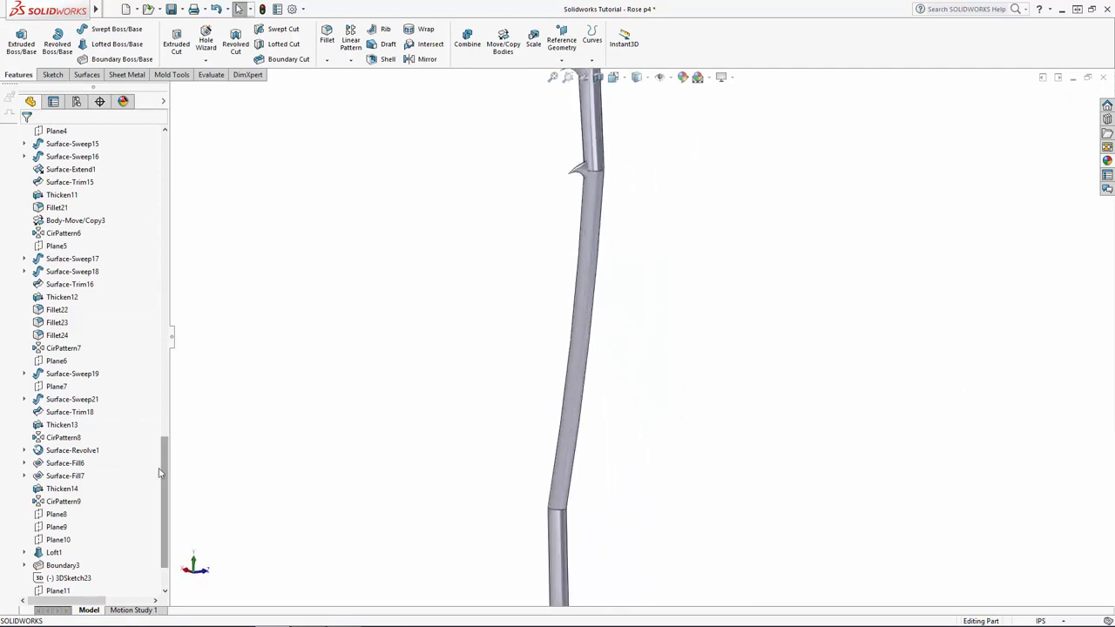
scroll(114, 534, down, 2)
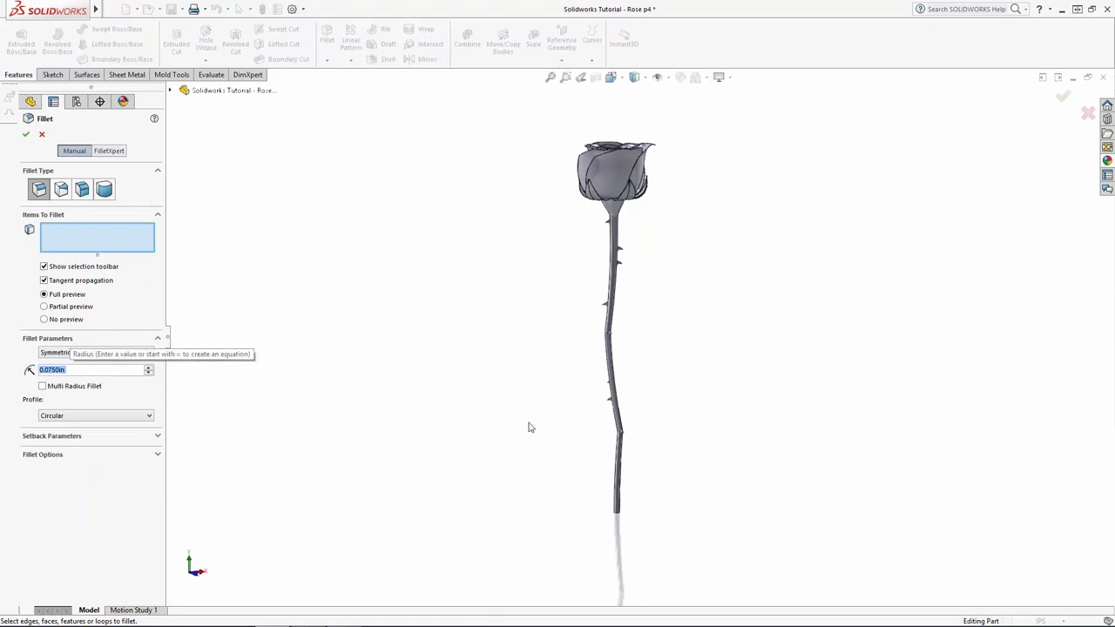
Fillet the edges at the stem's two bends with a symmetric 0.075 in radius
scroll(672, 431, up, 3)
scroll(535, 335, up, 5)
click(530, 304)
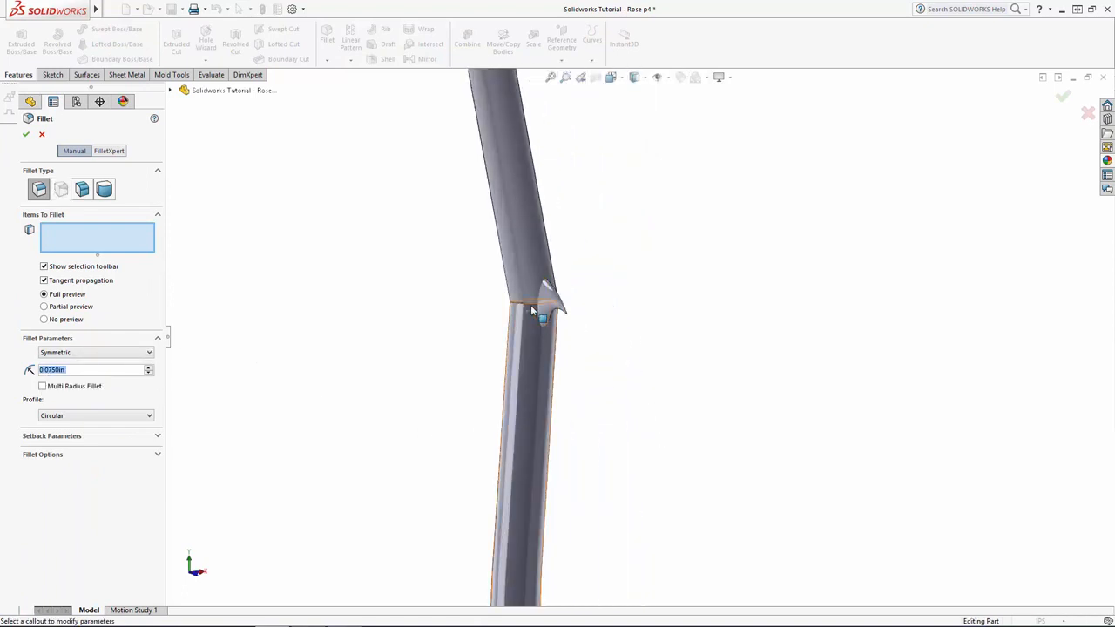
click(530, 304)
click(530, 305)
scroll(409, 318, up, 8)
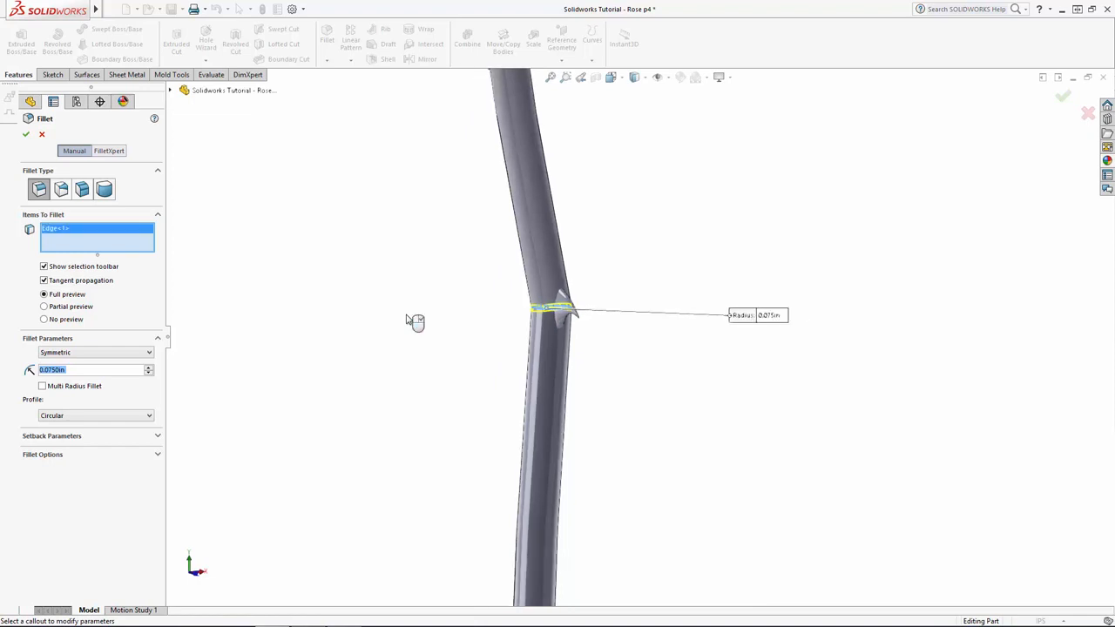
scroll(622, 199, down, 6)
scroll(600, 230, down, 3)
click(512, 268)
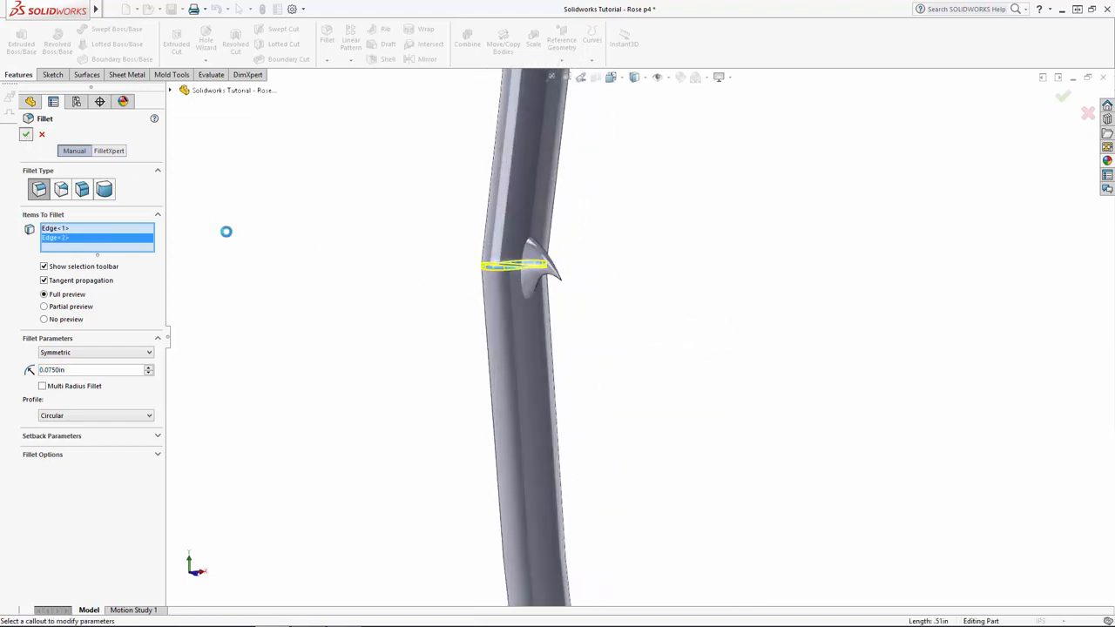
scroll(350, 377, up, 4)
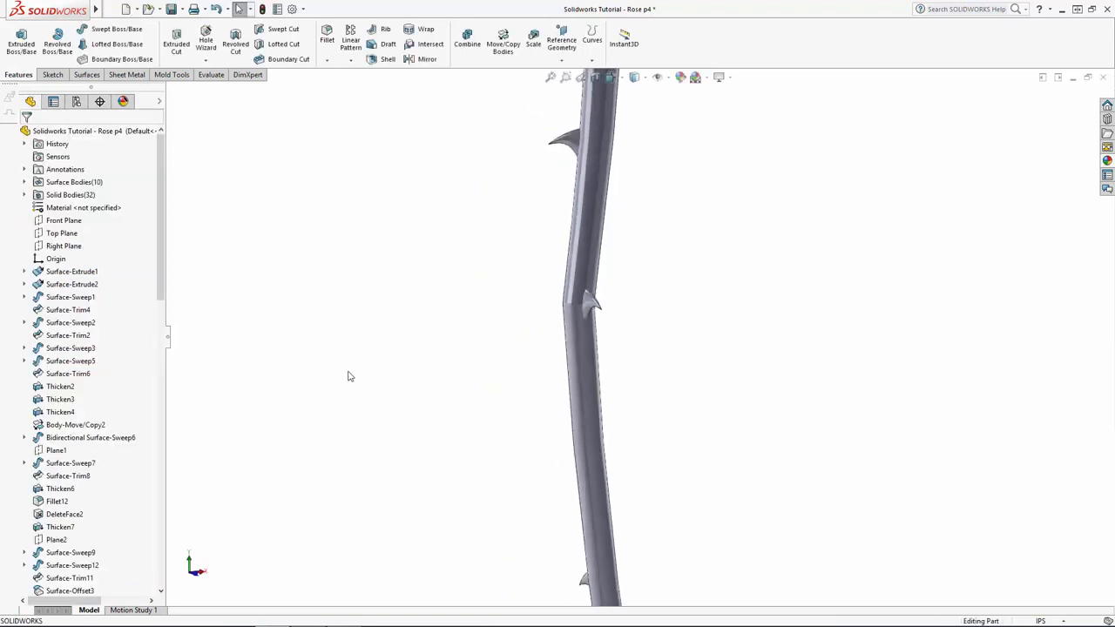
Start a Combine with the Add operation and select the stem body and the five thorns on its upper segment
scroll(349, 376, up, 4)
scroll(538, 236, down, 2)
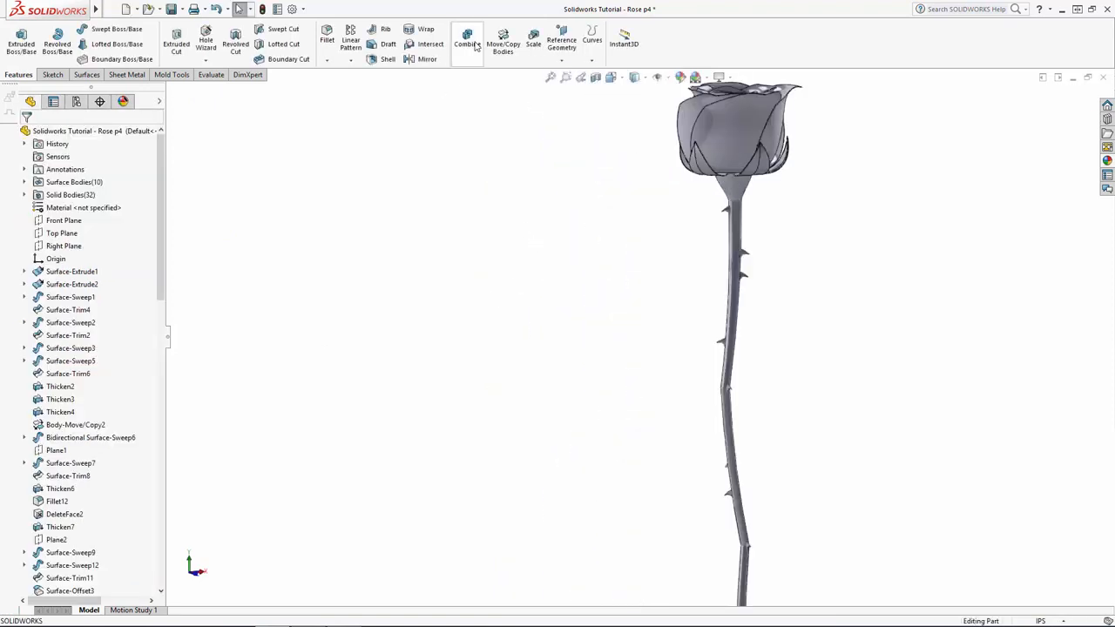
click(475, 46)
click(739, 212)
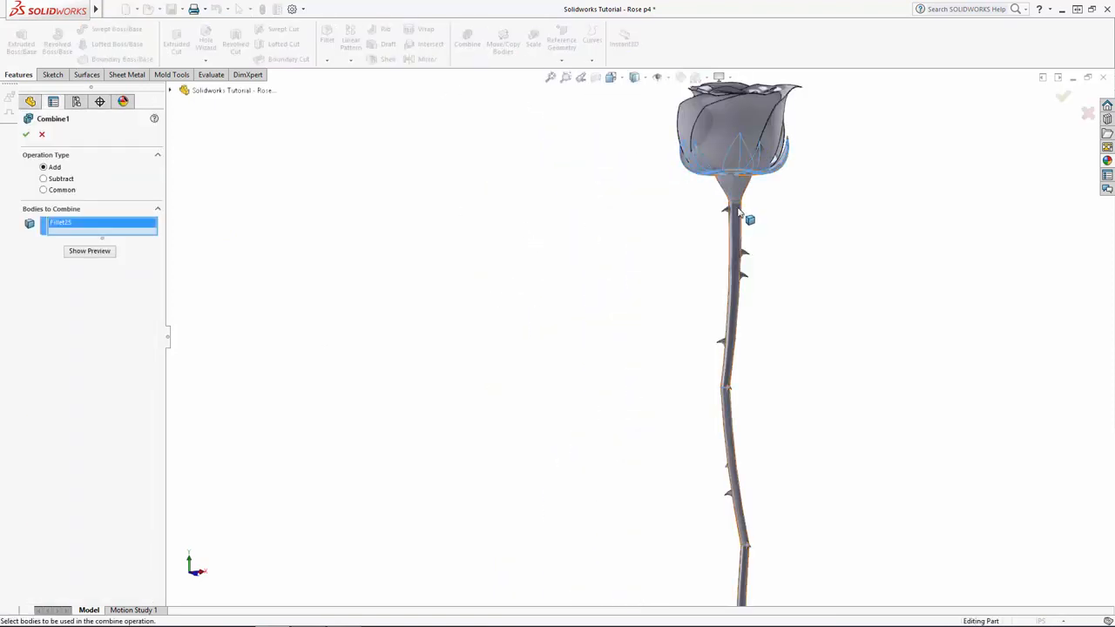
scroll(682, 230, down, 2)
click(671, 211)
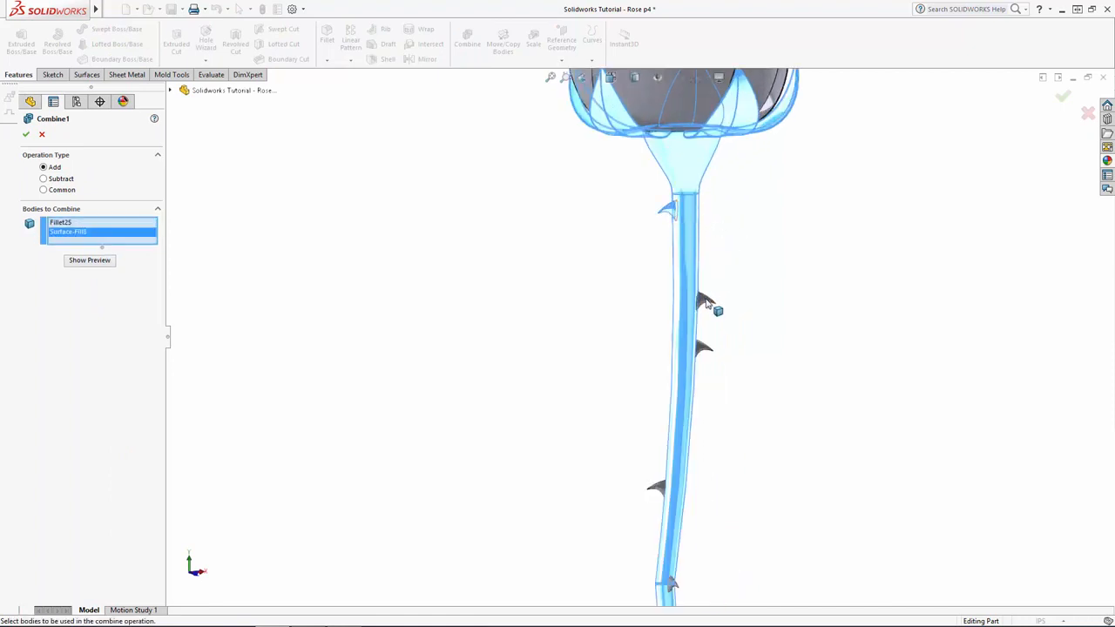
click(706, 302)
click(704, 350)
click(658, 490)
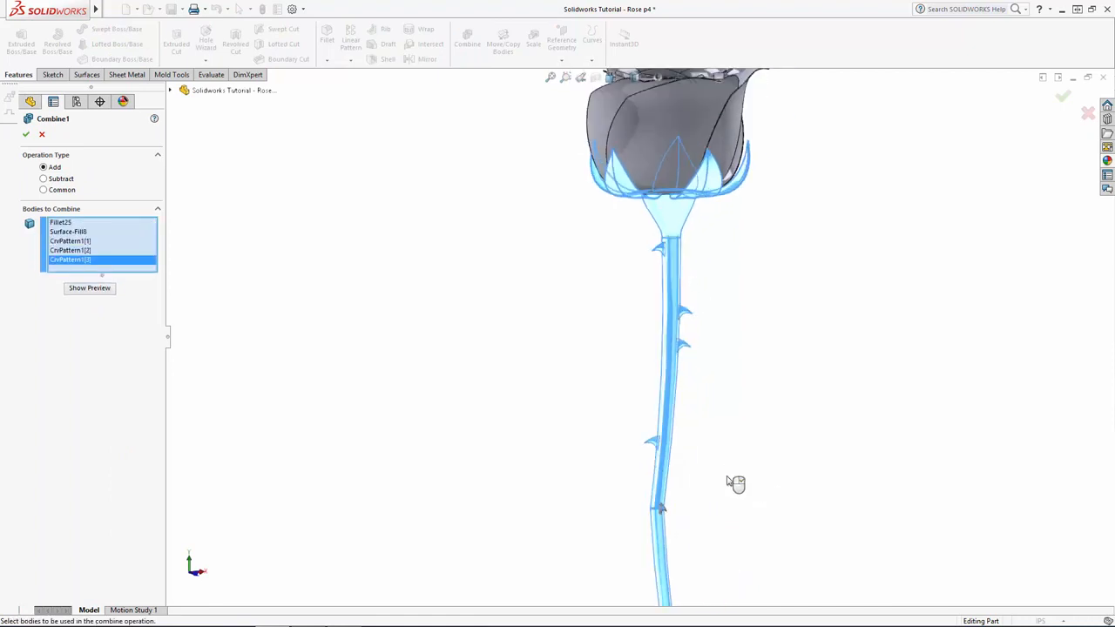
scroll(729, 483, down, 3)
click(592, 473)
scroll(671, 478, up, 3)
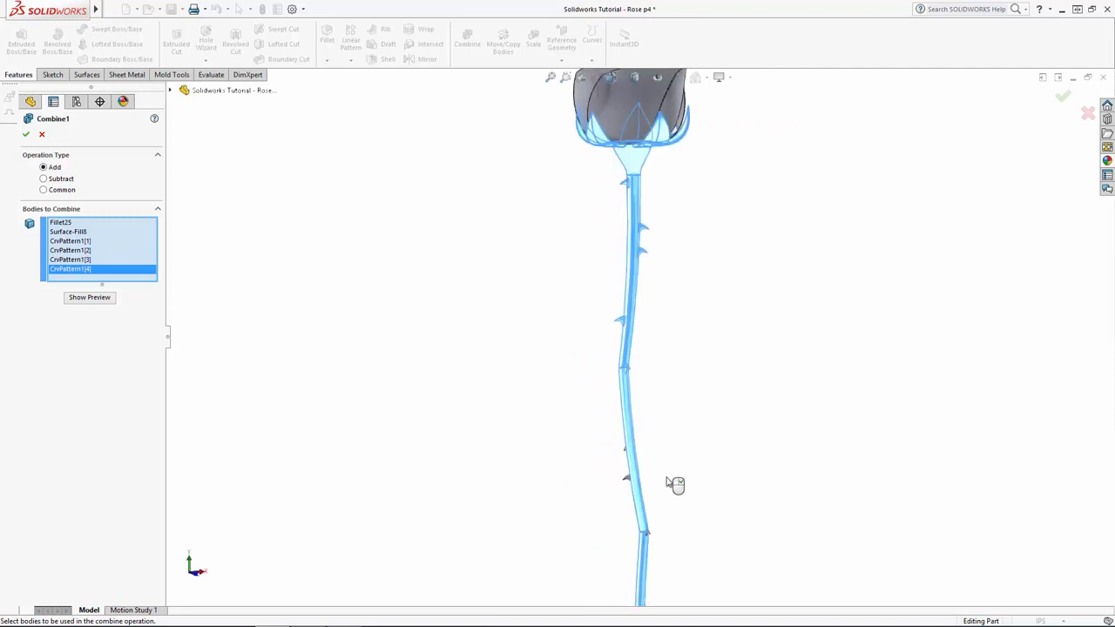
Include the three thorns on the stem's next segment down and combine all selected bodies into one
scroll(624, 414, down, 3)
middle_drag(525, 292, 554, 248)
click(555, 242)
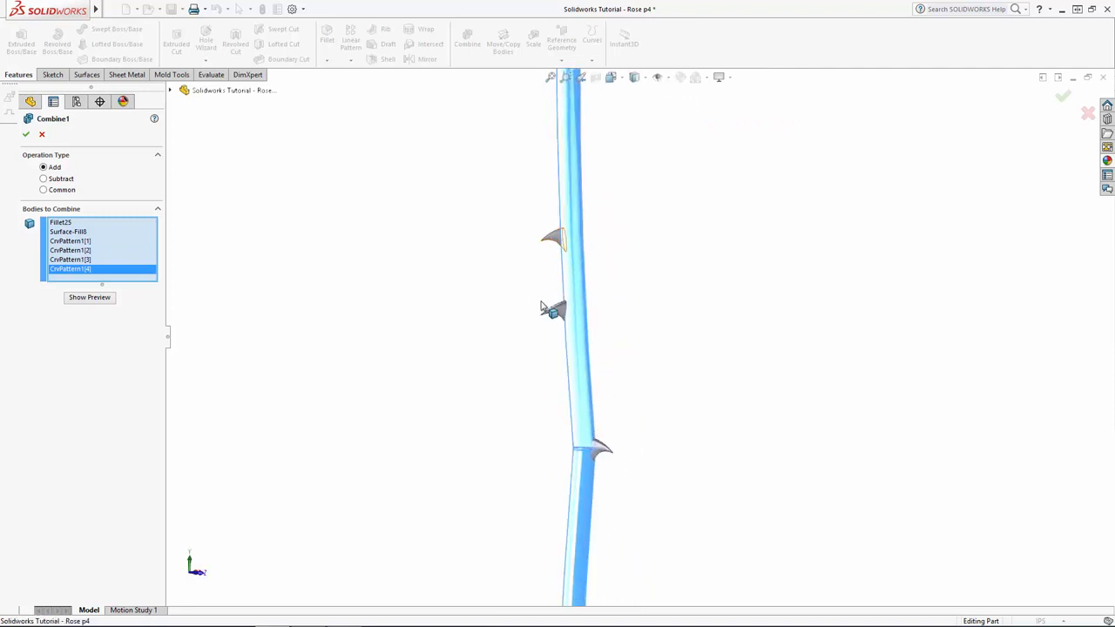
click(547, 309)
click(600, 449)
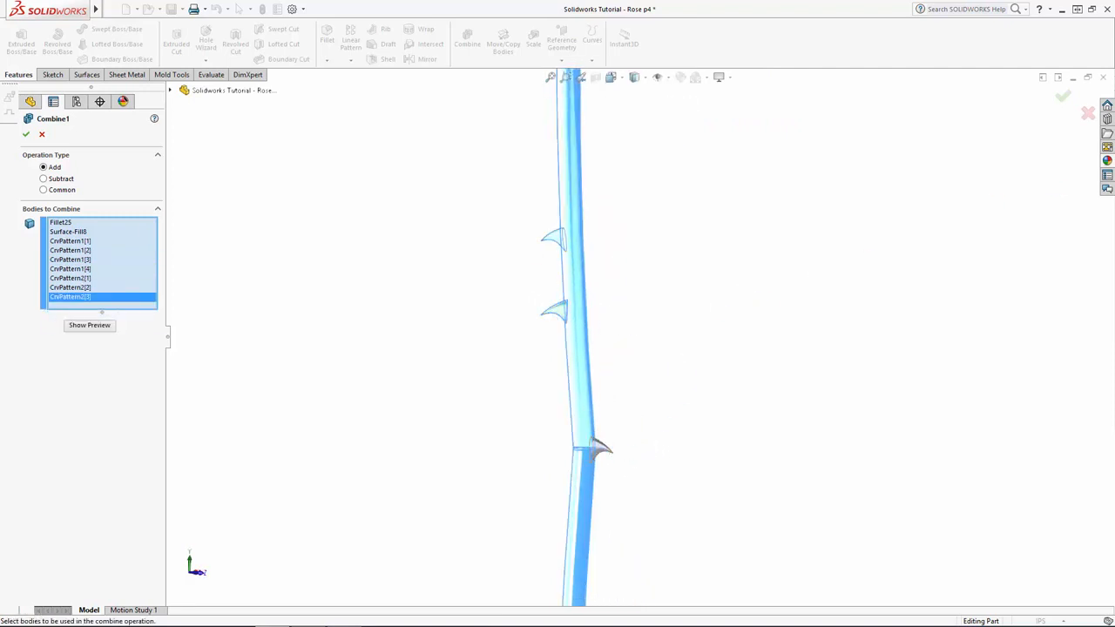
click(1064, 99)
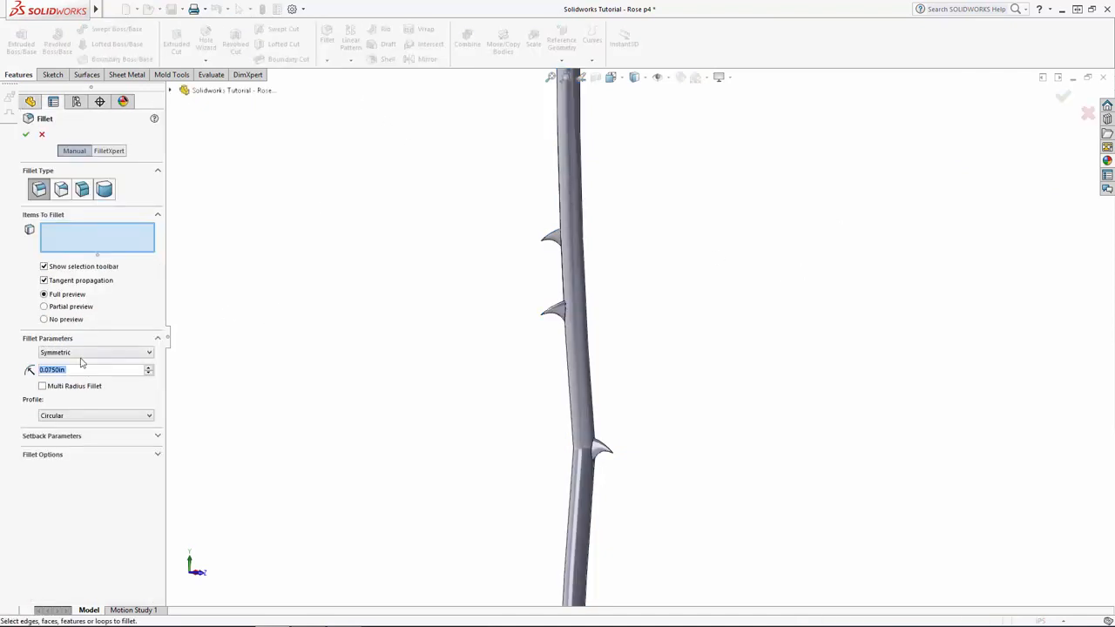
Fillet the thorns' base edges with a 0.05 in radius, extending the selection to all edges between the feature and the part
double_click(78, 369)
text(0.05)
key(Return)
scroll(447, 403, up, 7)
scroll(627, 279, down, 2)
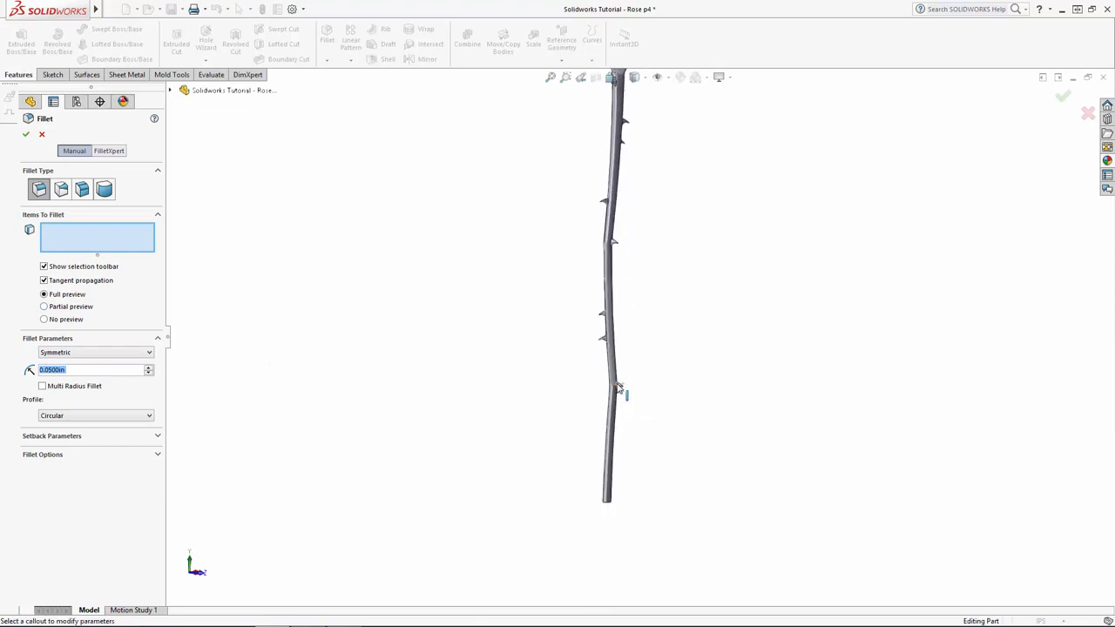
click(617, 386)
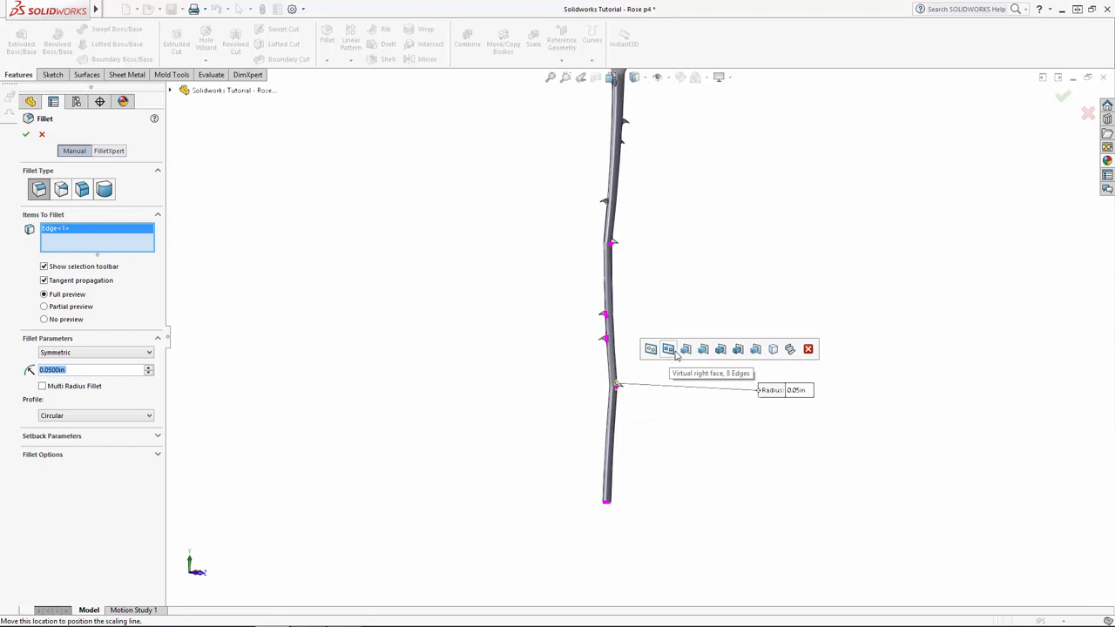
click(686, 350)
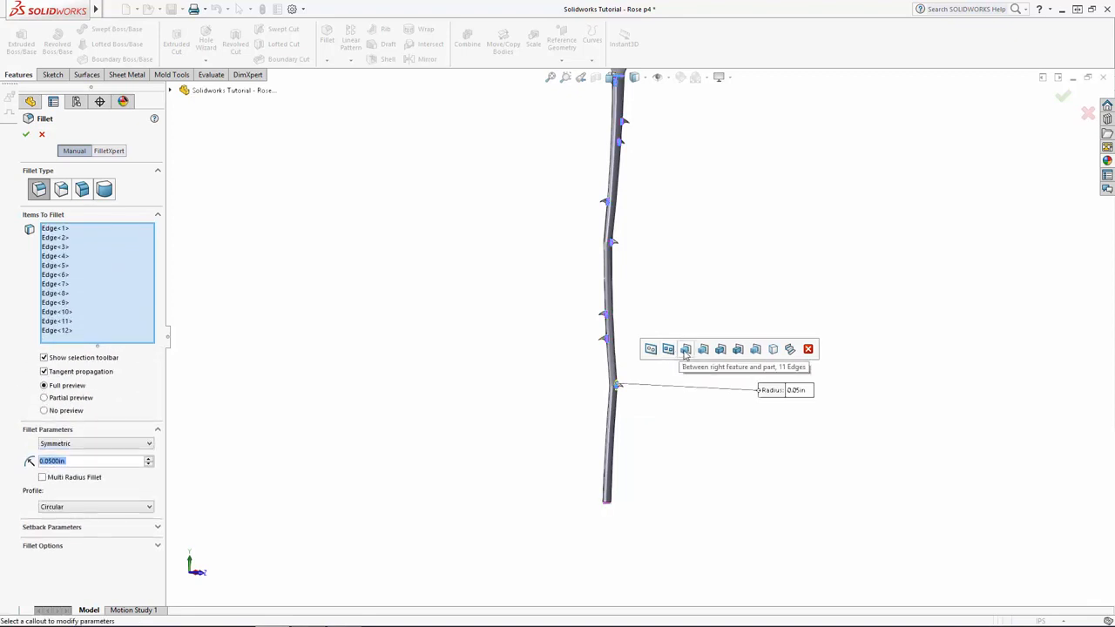
click(1065, 98)
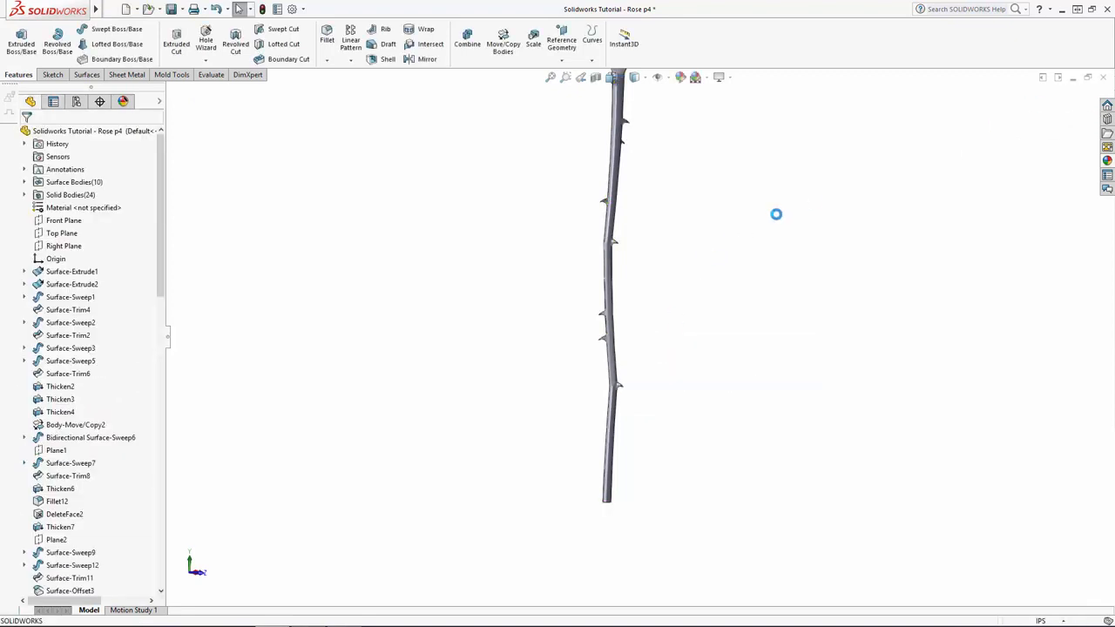
Apply the polished ash 2d appearance from the organic wood library to the whole rose part
middle_drag(776, 214, 685, 276)
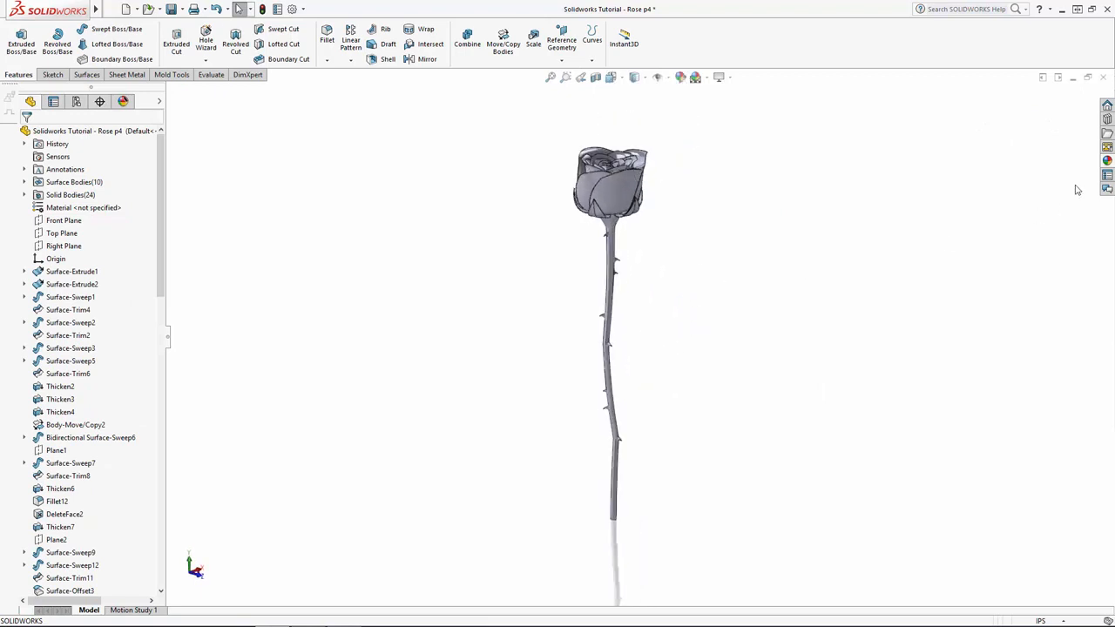
click(1108, 161)
click(927, 123)
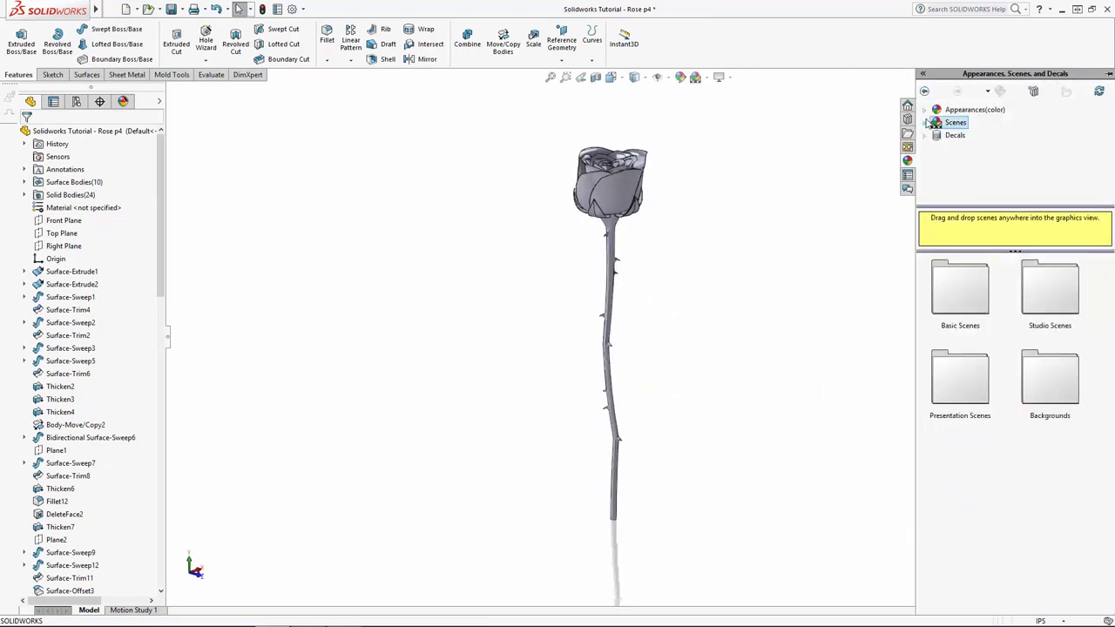
click(926, 110)
scroll(1011, 163, down, 1)
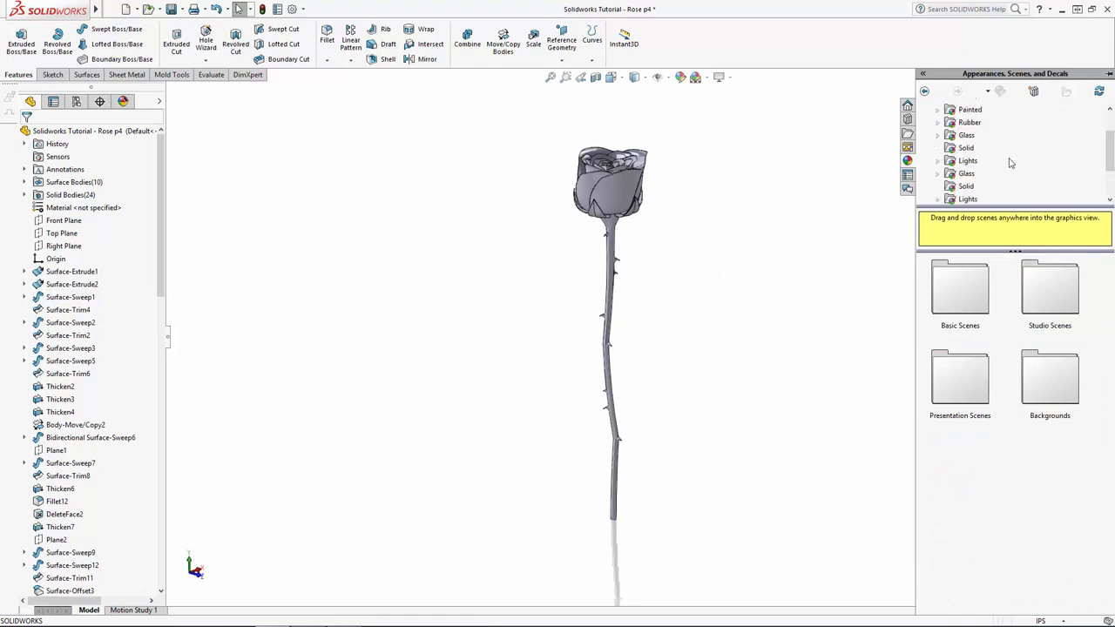
scroll(1010, 163, down, 1)
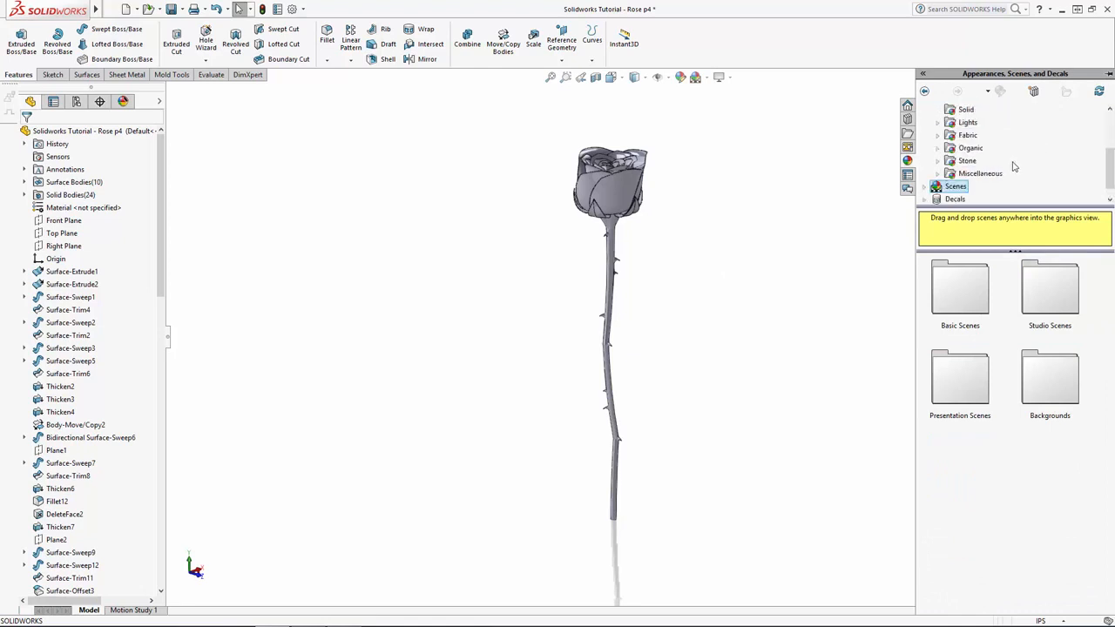
click(969, 148)
click(939, 148)
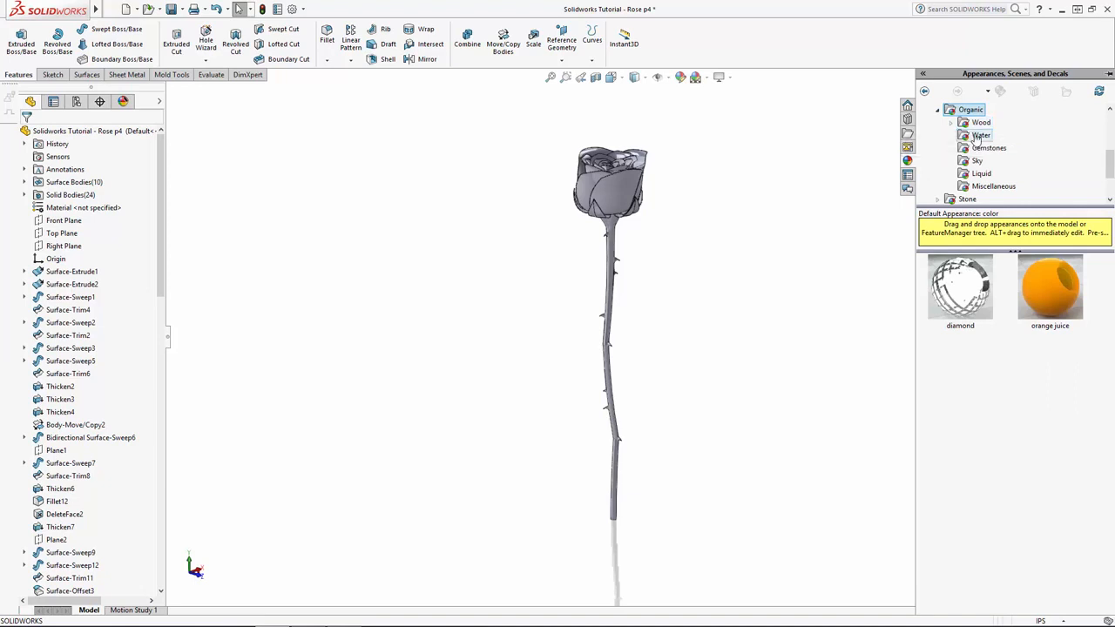
click(951, 123)
click(981, 124)
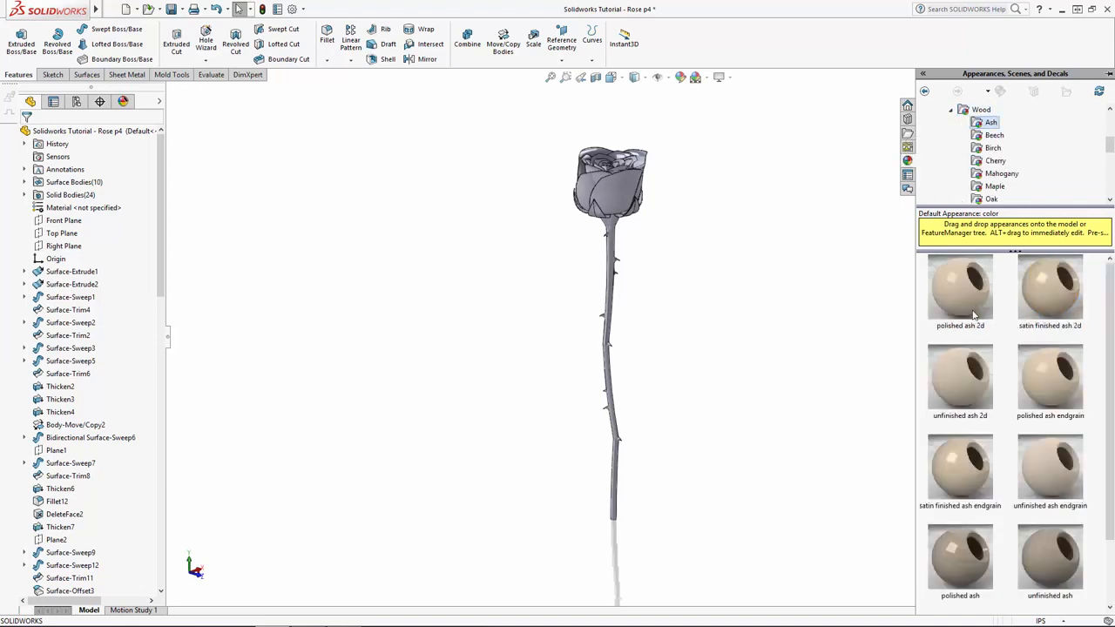
drag(974, 315, 777, 345)
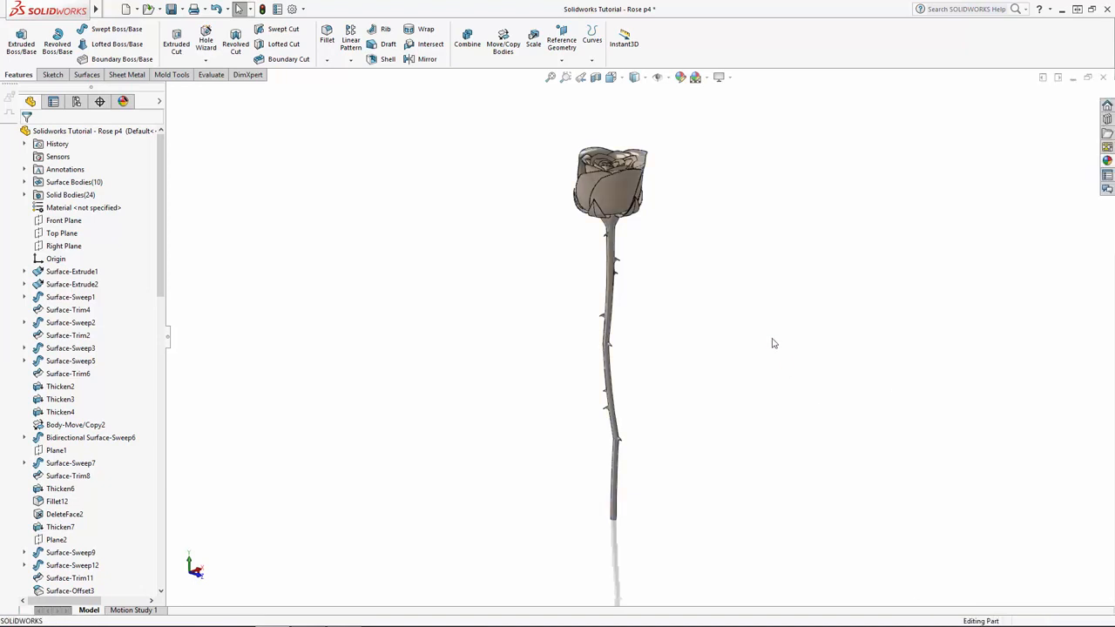
Edit the part's polished ash 2d appearance in advanced mode and replace its image with velvet_texture1776
click(123, 102)
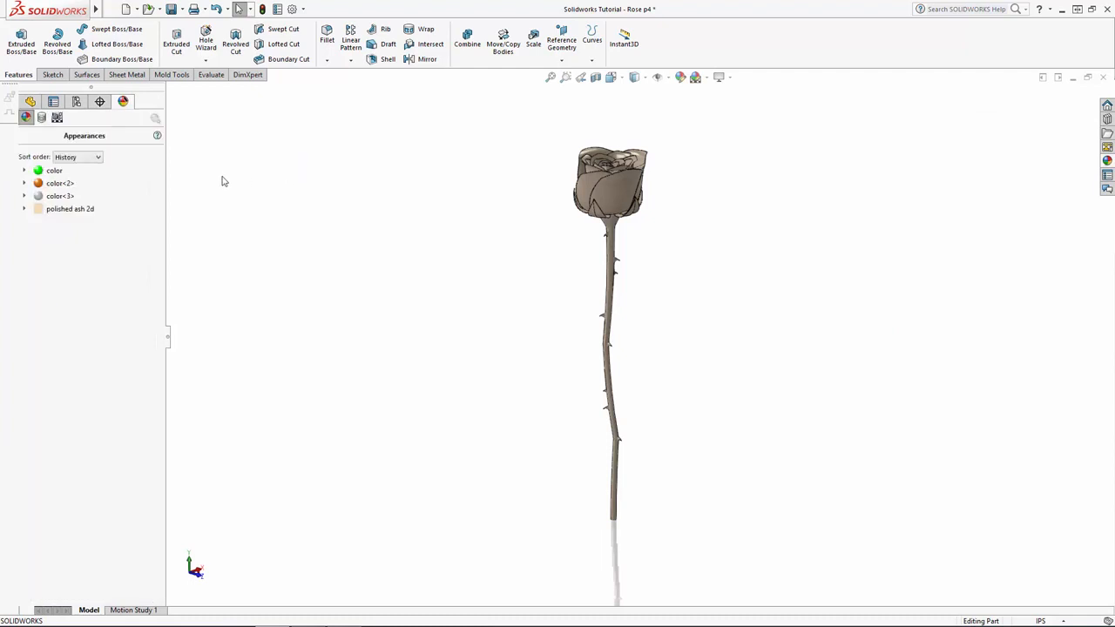
click(80, 211)
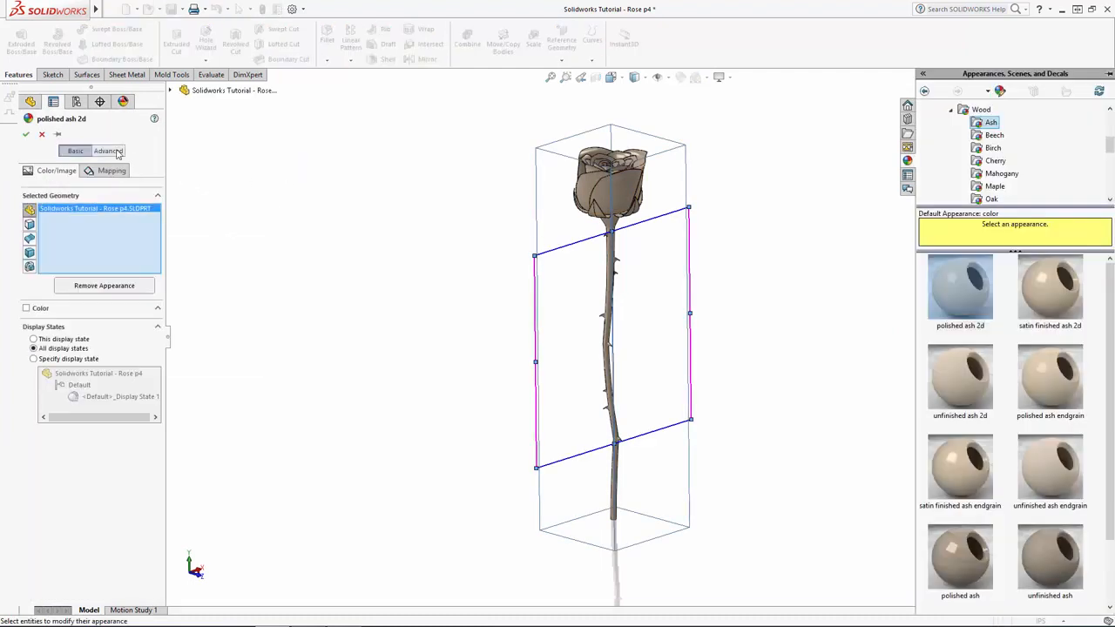
click(109, 151)
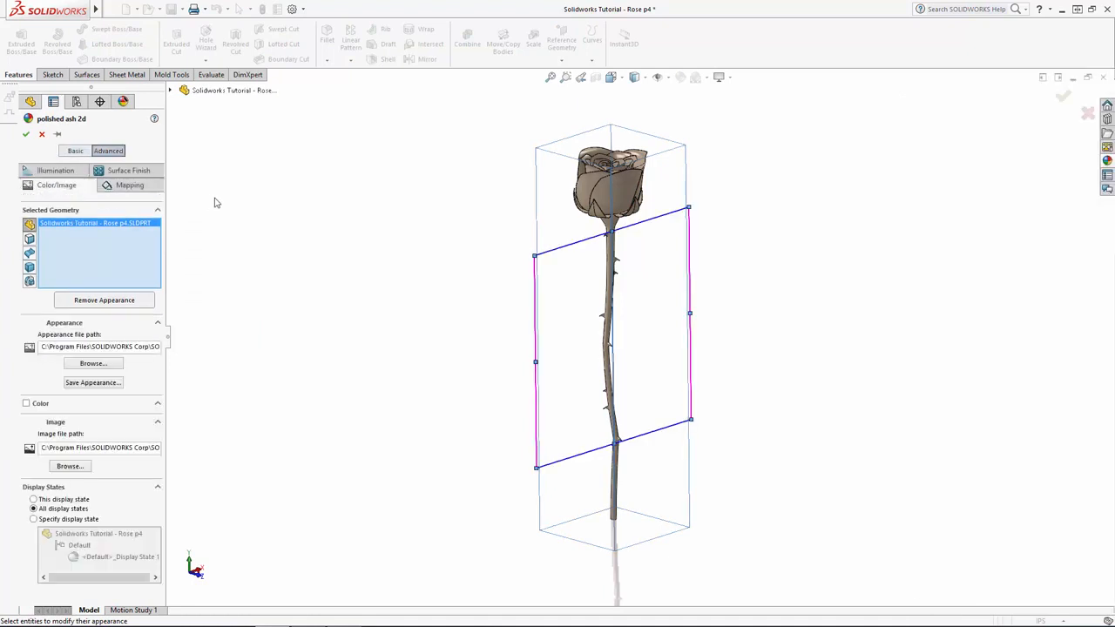
click(70, 467)
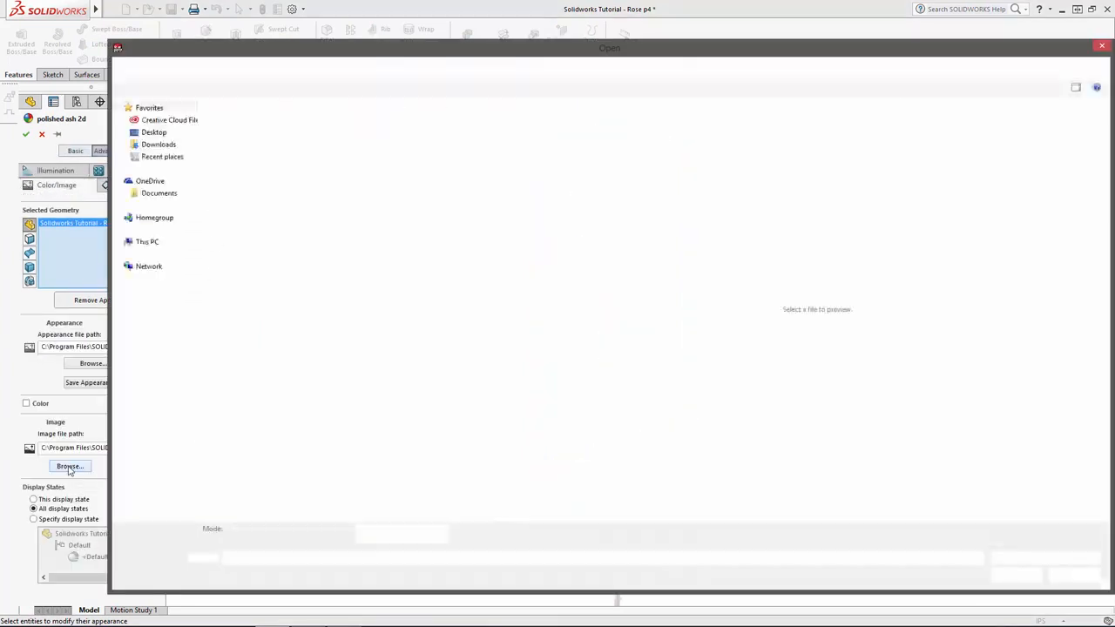
click(274, 68)
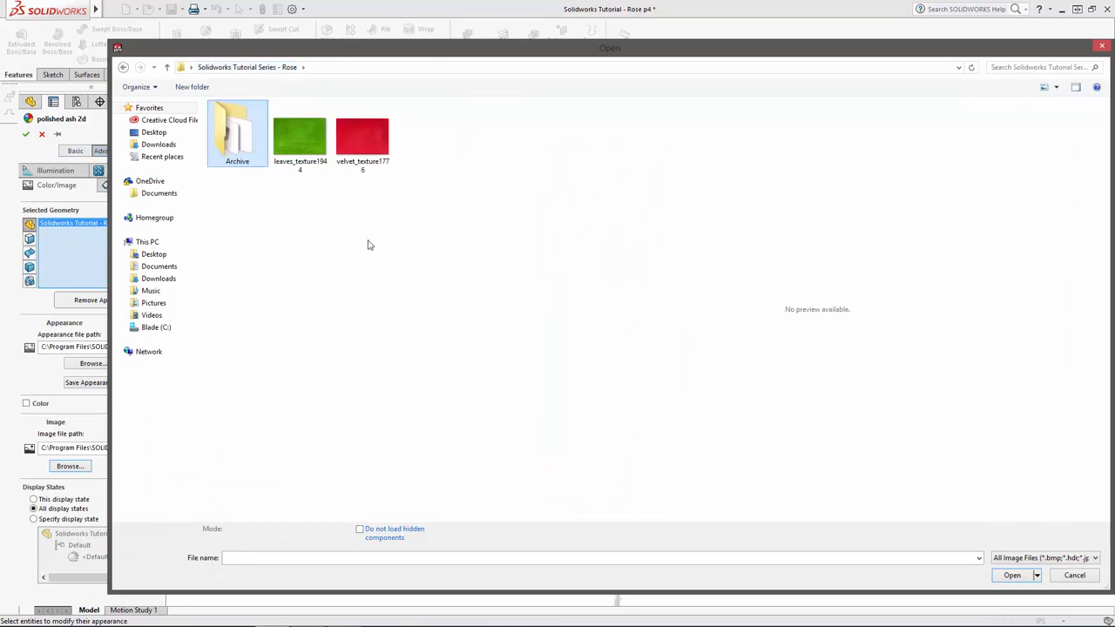
click(376, 137)
click(1014, 570)
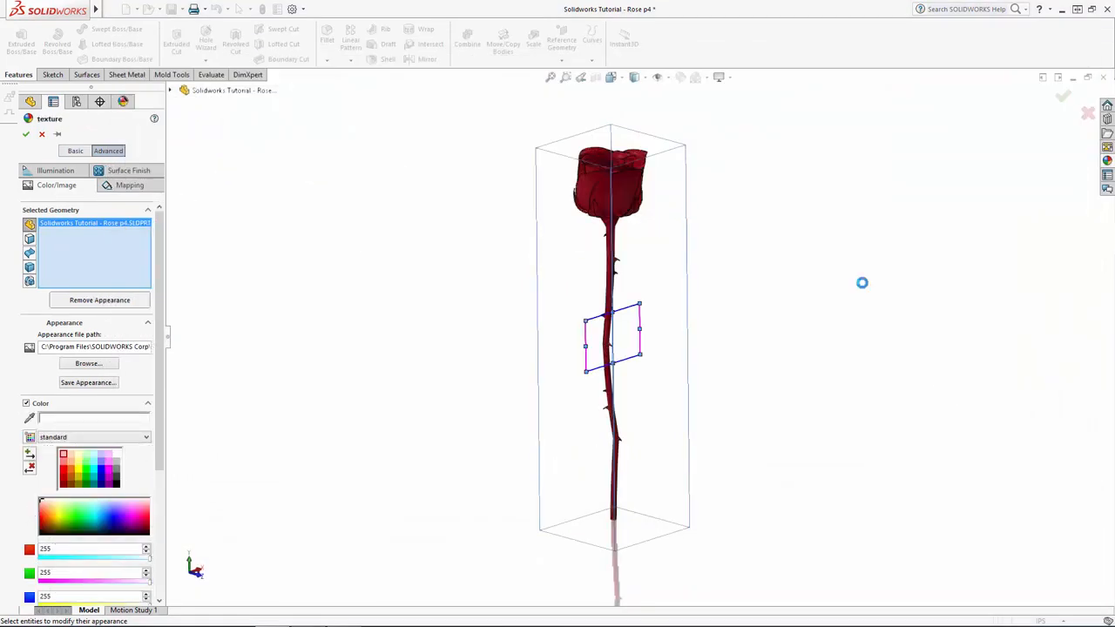
Enlarge the velvet texture's mapping to about 9.36 by 6.44 in with fixed aspect ratio and accept the appearance
click(129, 184)
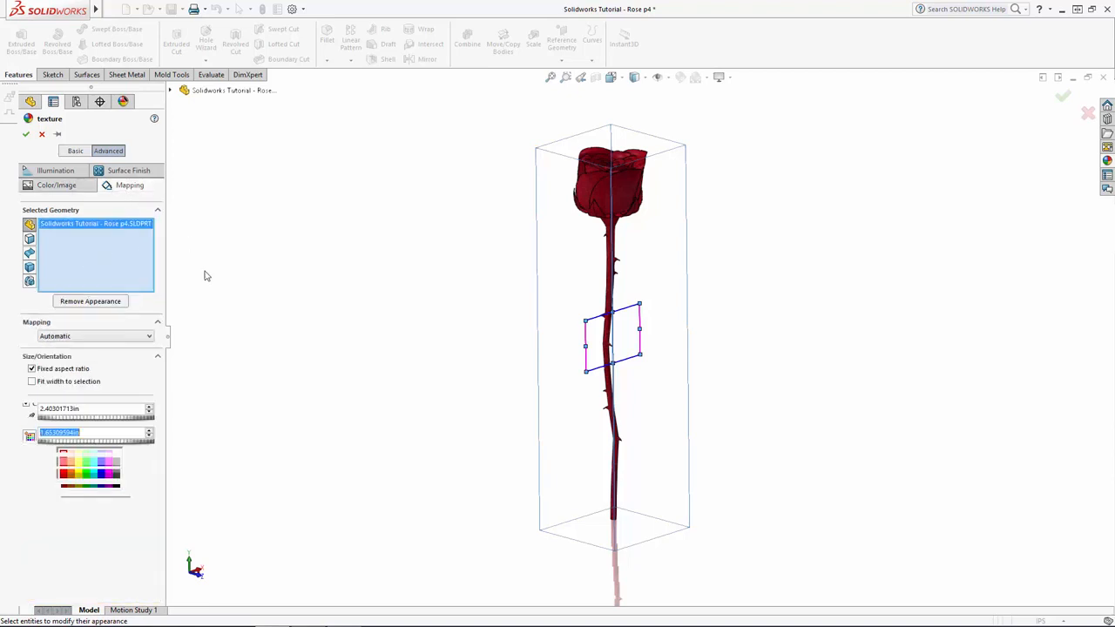
scroll(665, 219, down, 4)
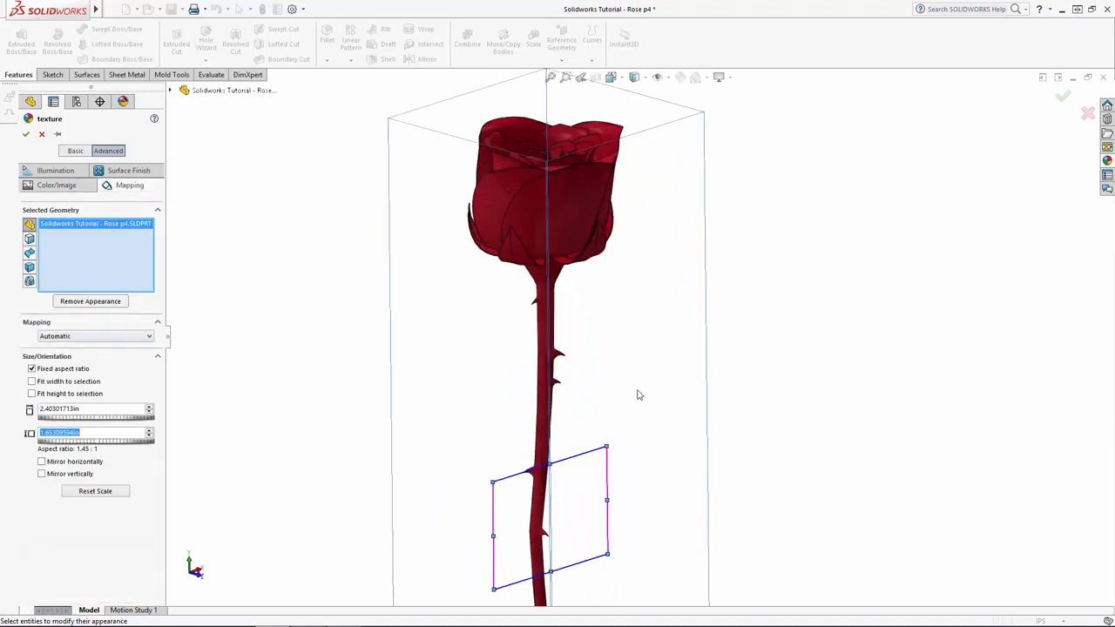
drag(608, 446, 772, 347)
scroll(855, 384, up, 5)
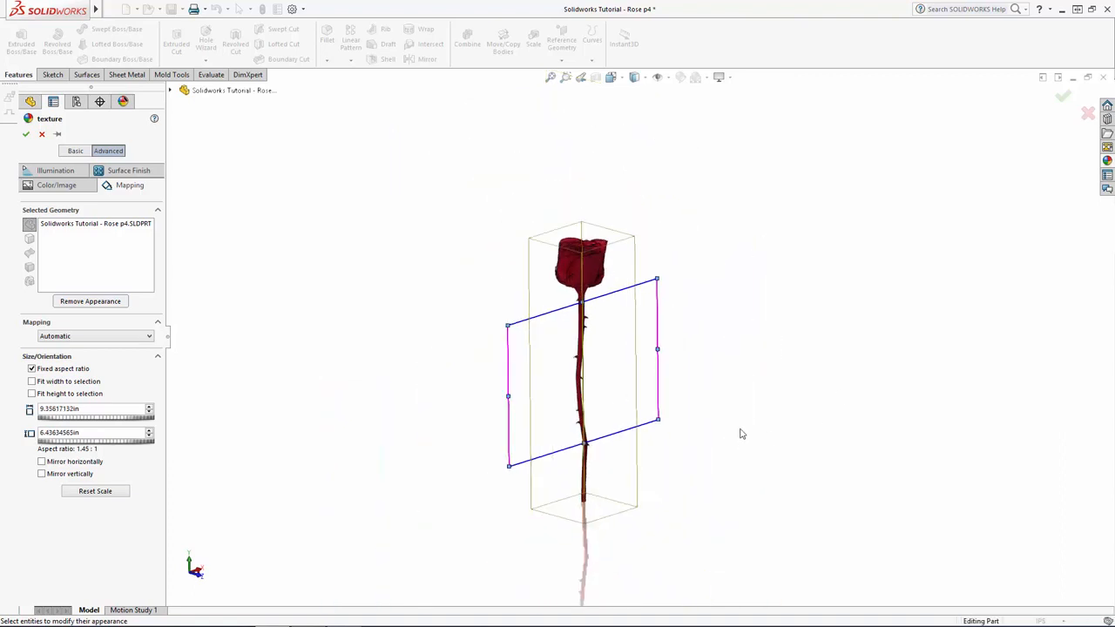
click(1065, 100)
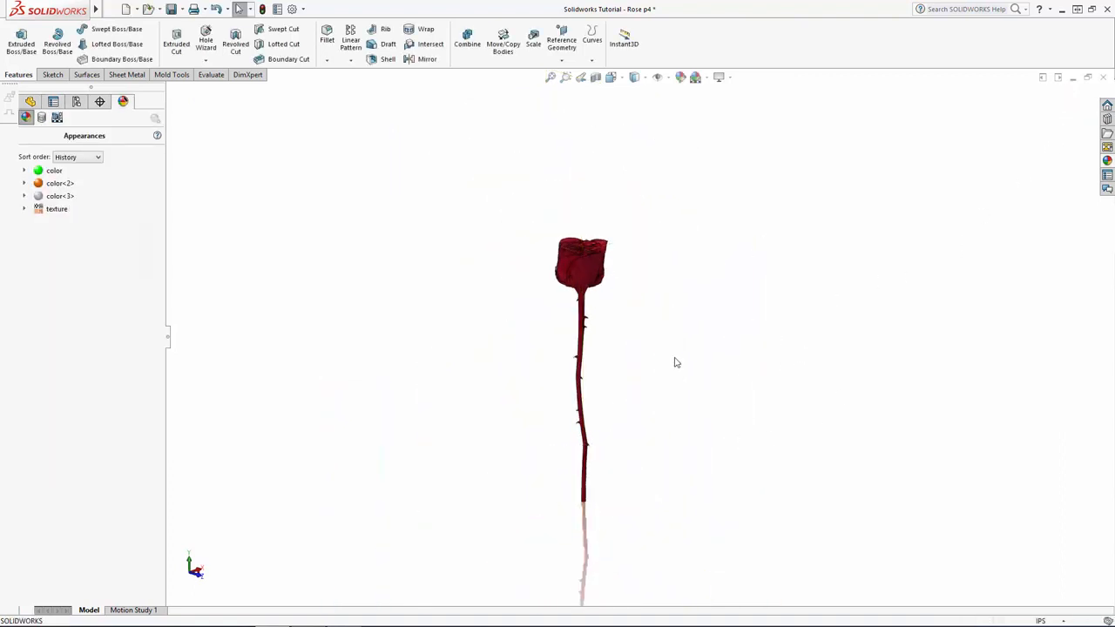
Apply the polished ash 2d appearance to the stem body only
scroll(592, 353, down, 4)
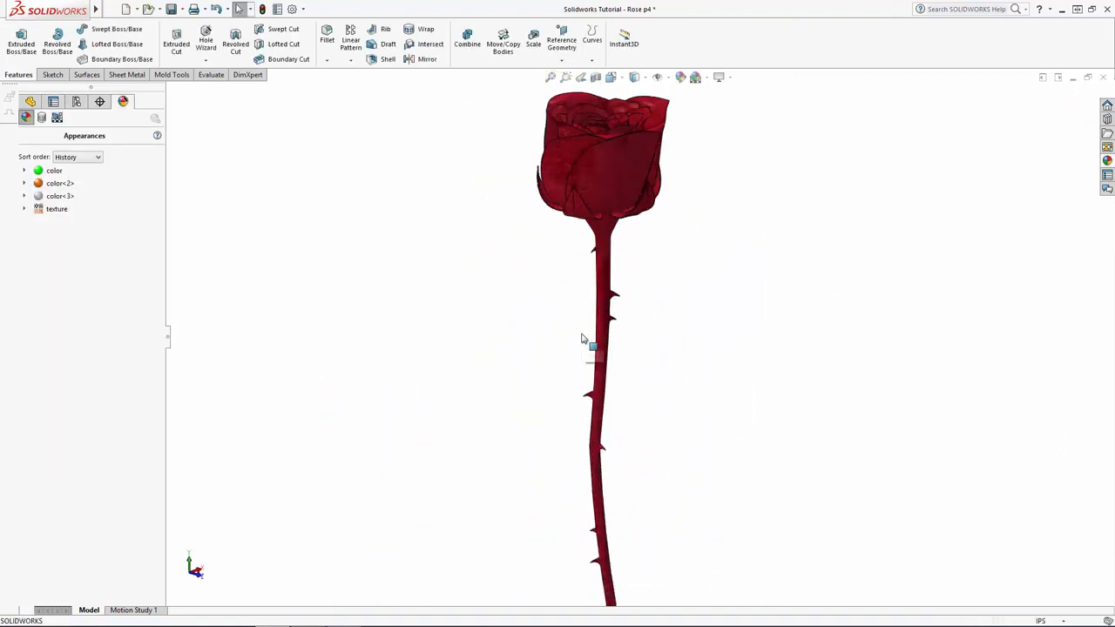
click(1106, 165)
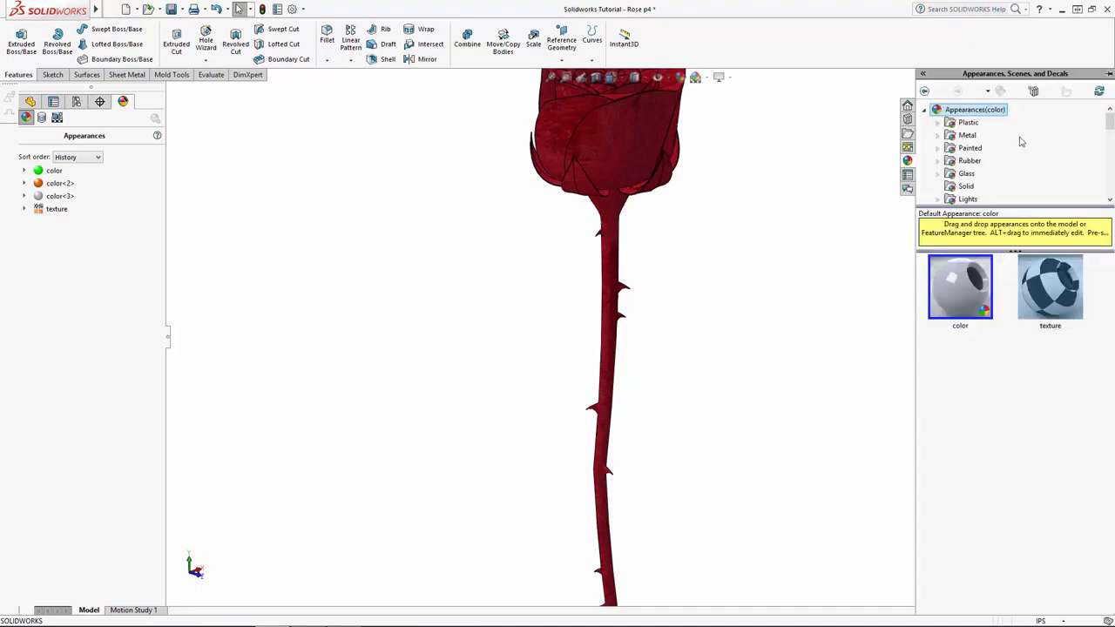
scroll(940, 131, down, 2)
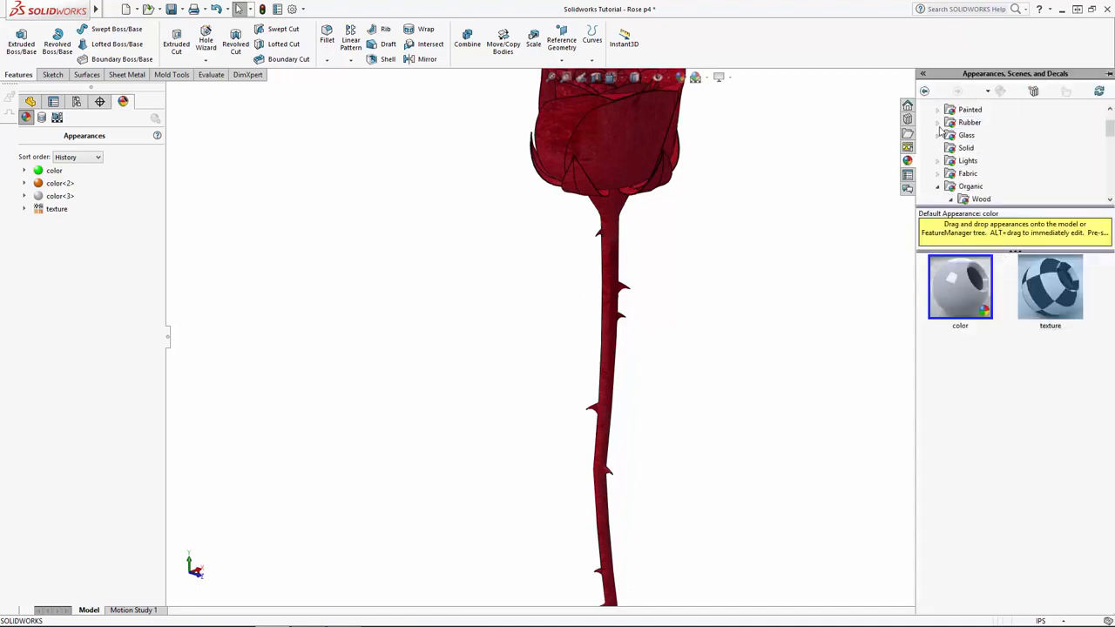
click(989, 173)
drag(974, 270, 613, 250)
click(613, 247)
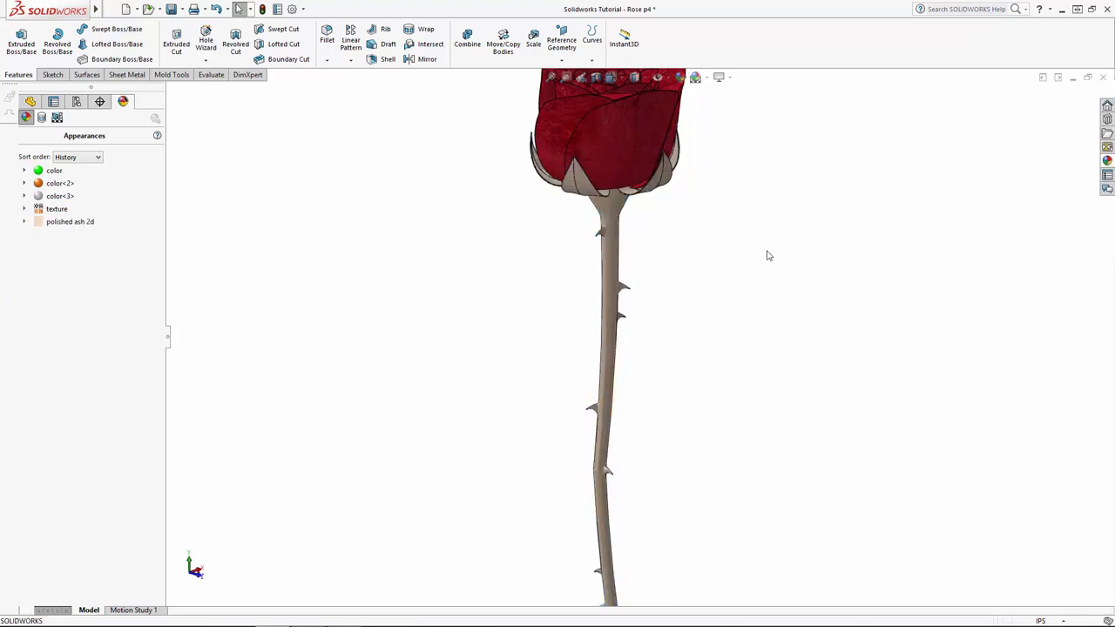
Edit the stem body's polished ash 2d appearance and replace its image with leaves_texture1944
click(70, 222)
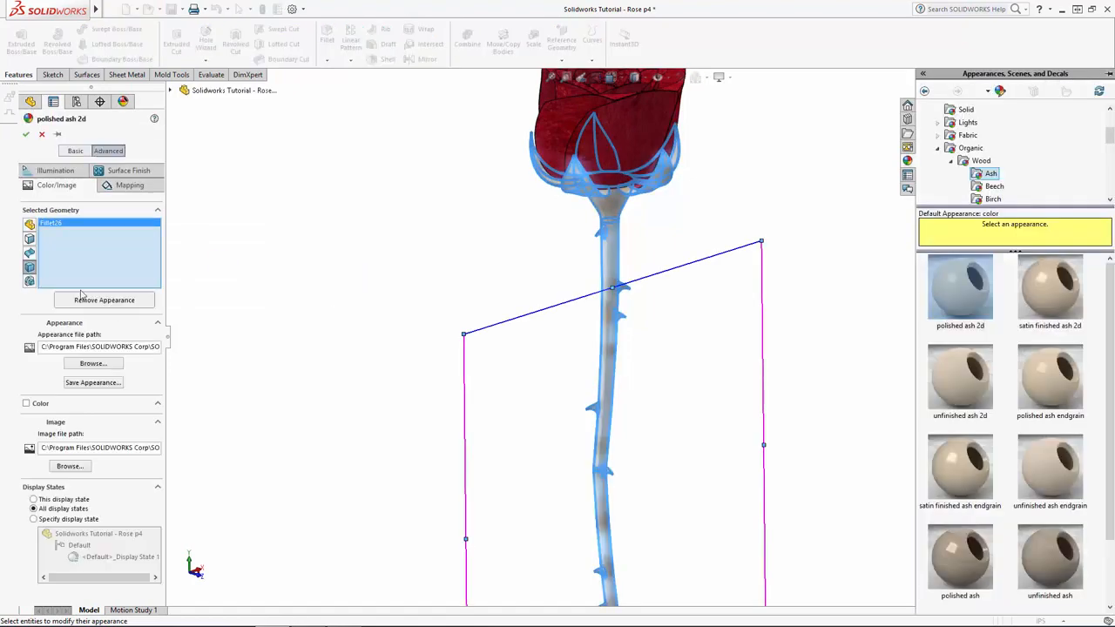
click(72, 468)
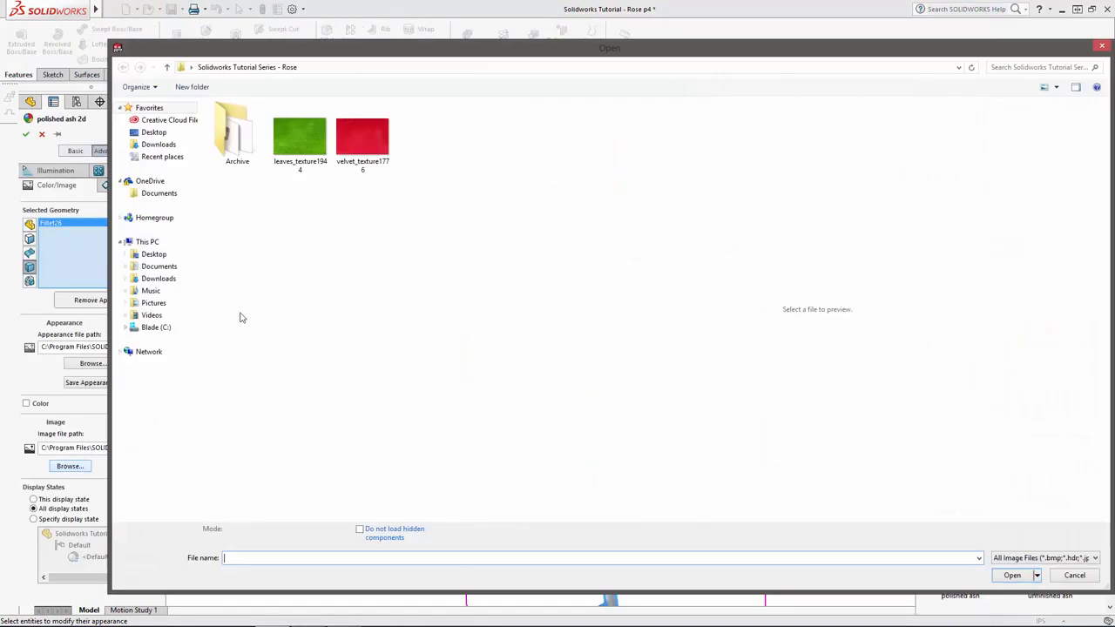
click(296, 143)
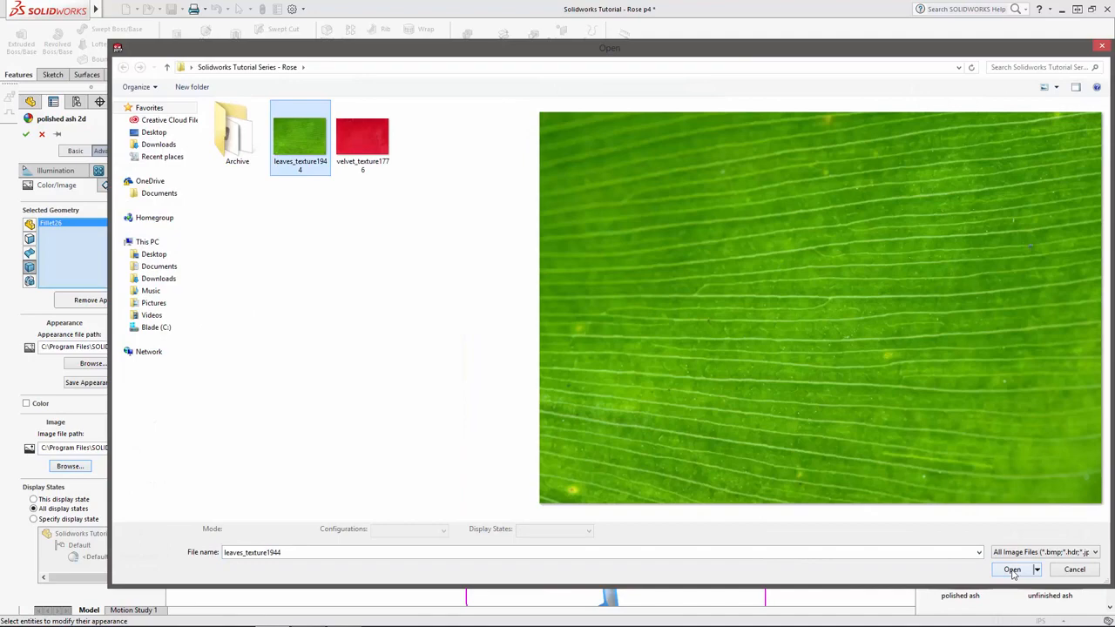
click(1012, 570)
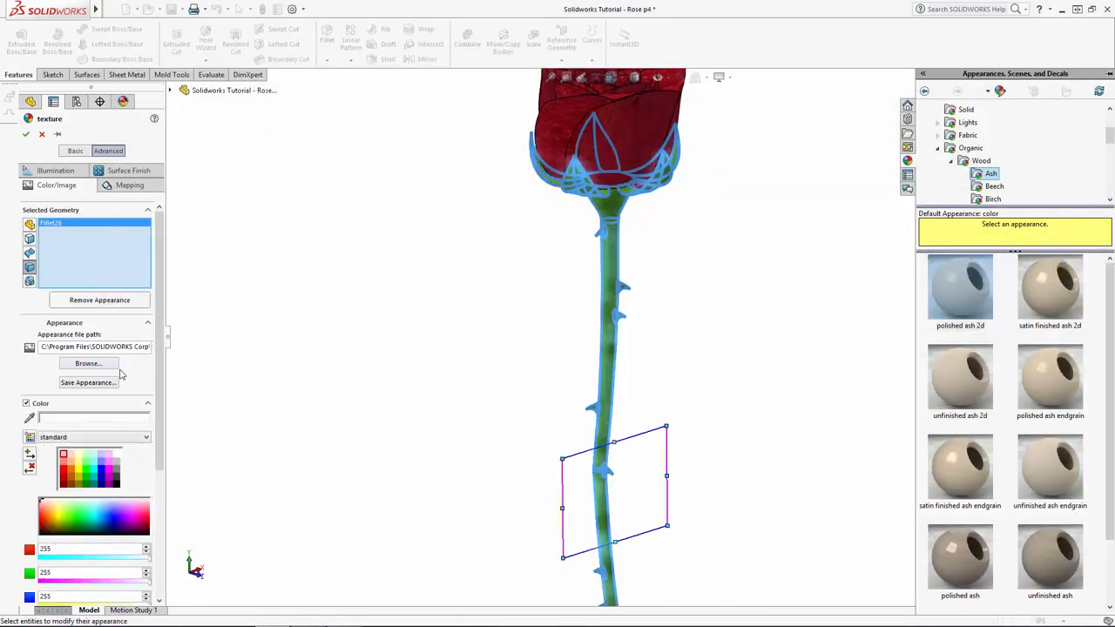
Shrink the leaf texture's mapping on the stem to about 1.58 by 1.10 in and accept the appearance
click(120, 186)
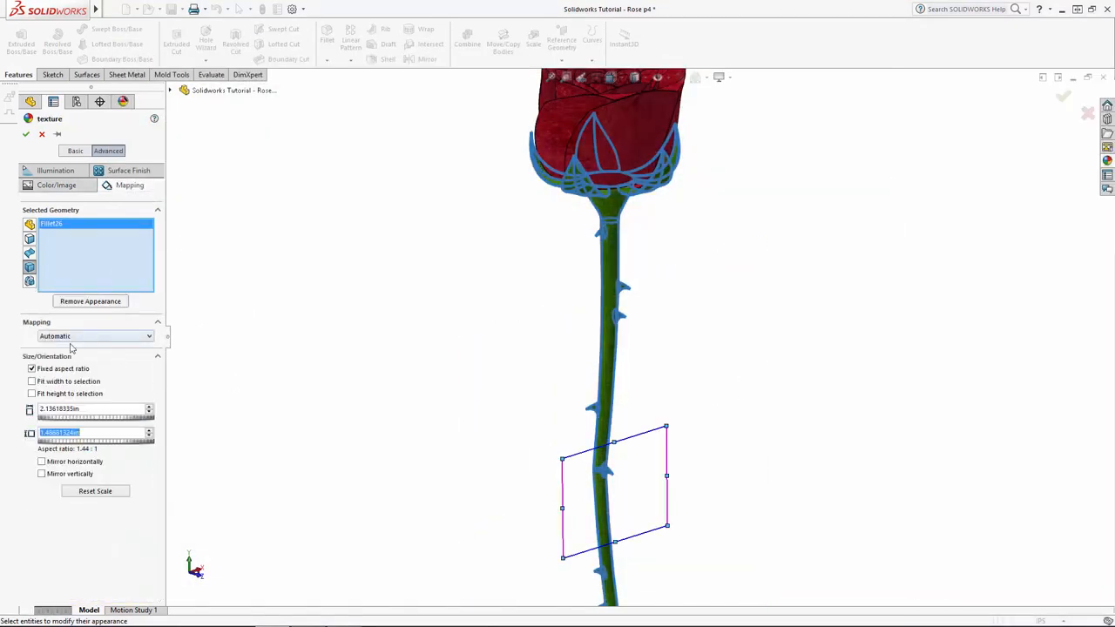
mouse_move(665, 427)
mouse_down()
mouse_move(632, 456)
mouse_move(653, 445)
mouse_up()
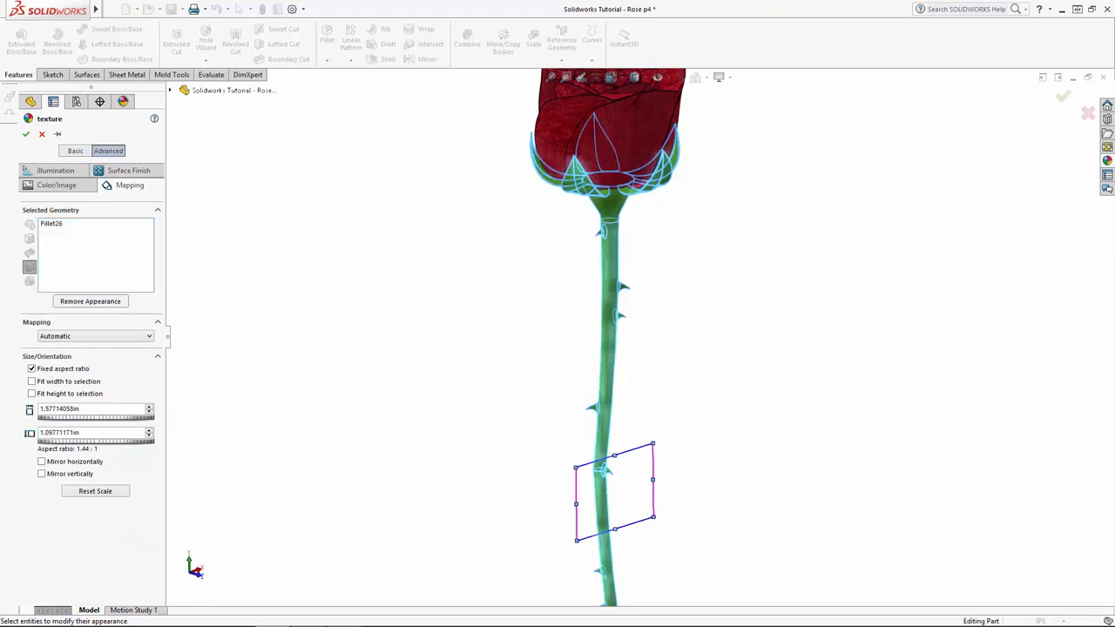
click(1062, 101)
scroll(702, 395, up, 5)
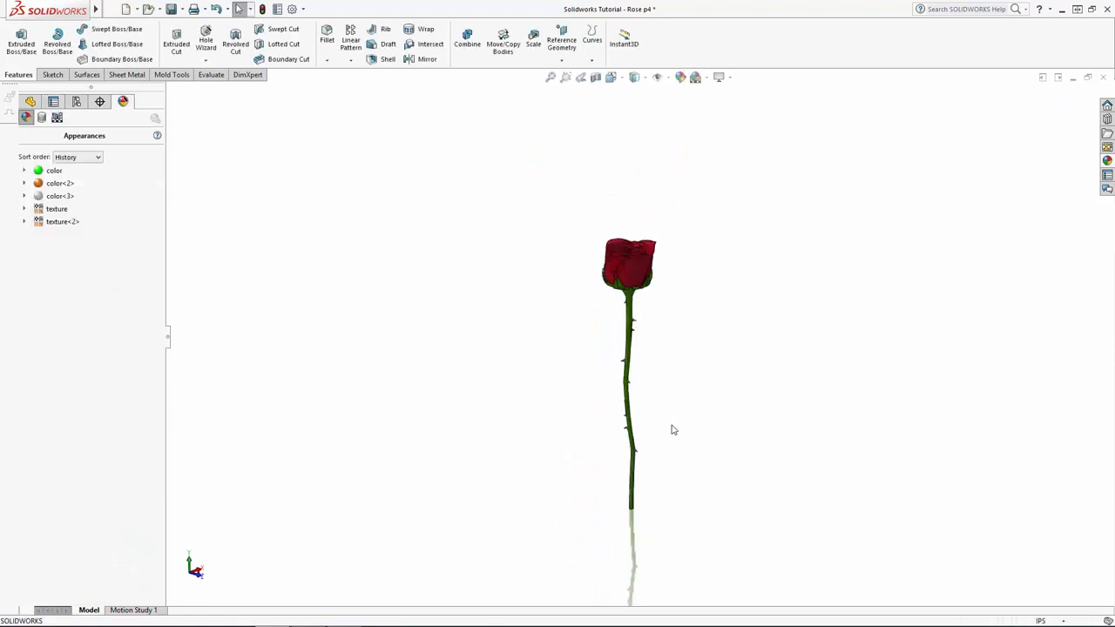
Apply the satin finished rosewood appearance to the Boundary-Surface1 feature of the stem's uppermost thorn
scroll(670, 428, down, 10)
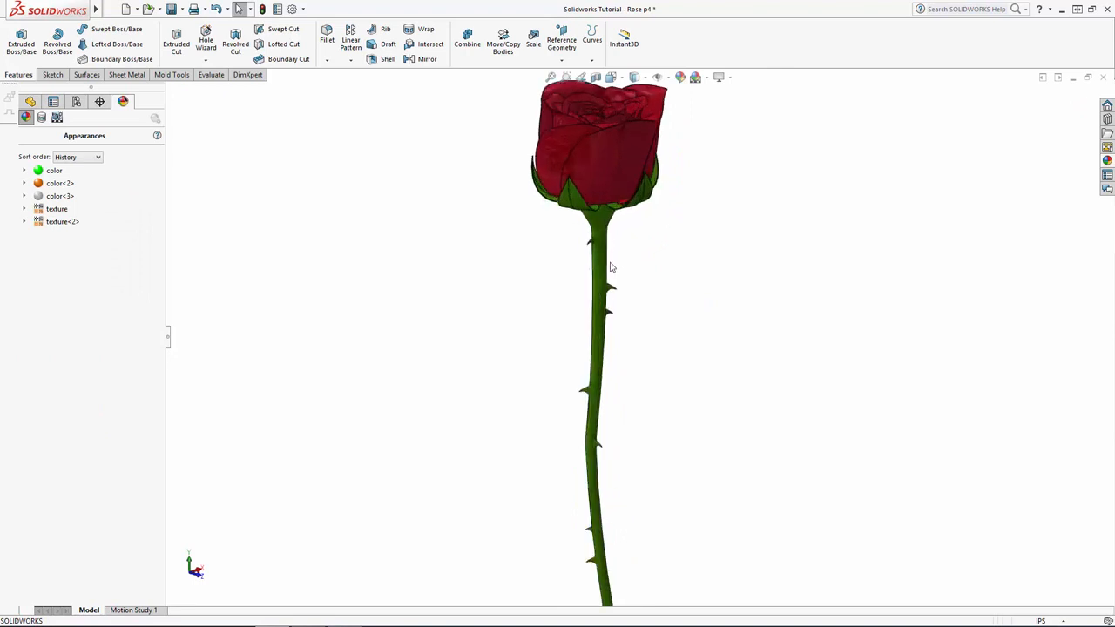
click(1108, 162)
scroll(982, 188, down, 3)
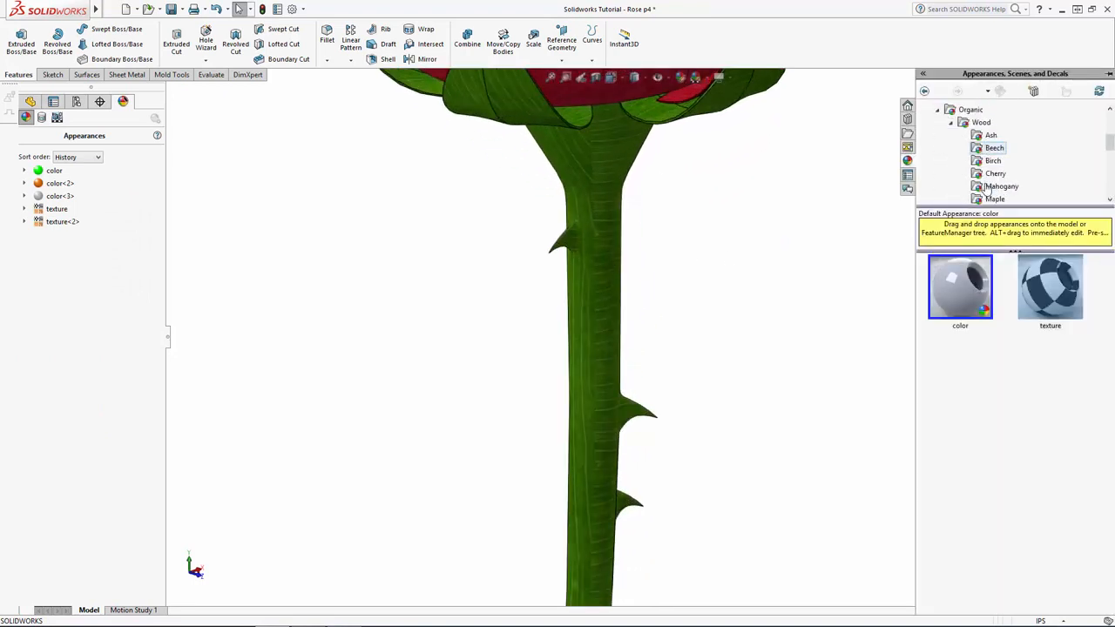
scroll(990, 133, down, 2)
click(1001, 161)
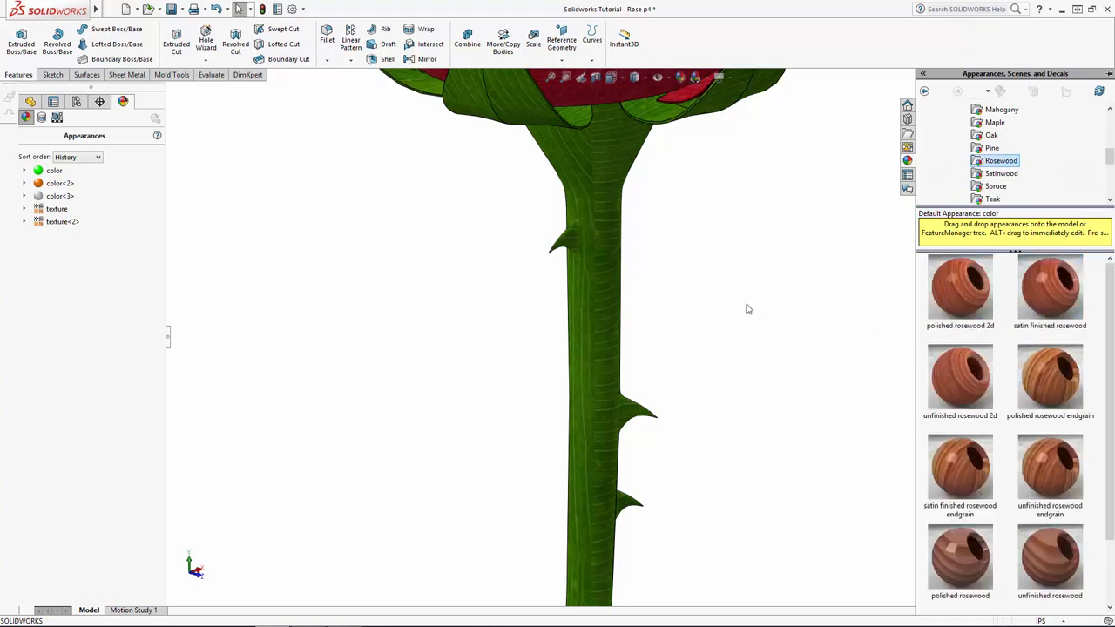
scroll(625, 247, down, 1)
scroll(624, 247, down, 2)
drag(1077, 319, 521, 250)
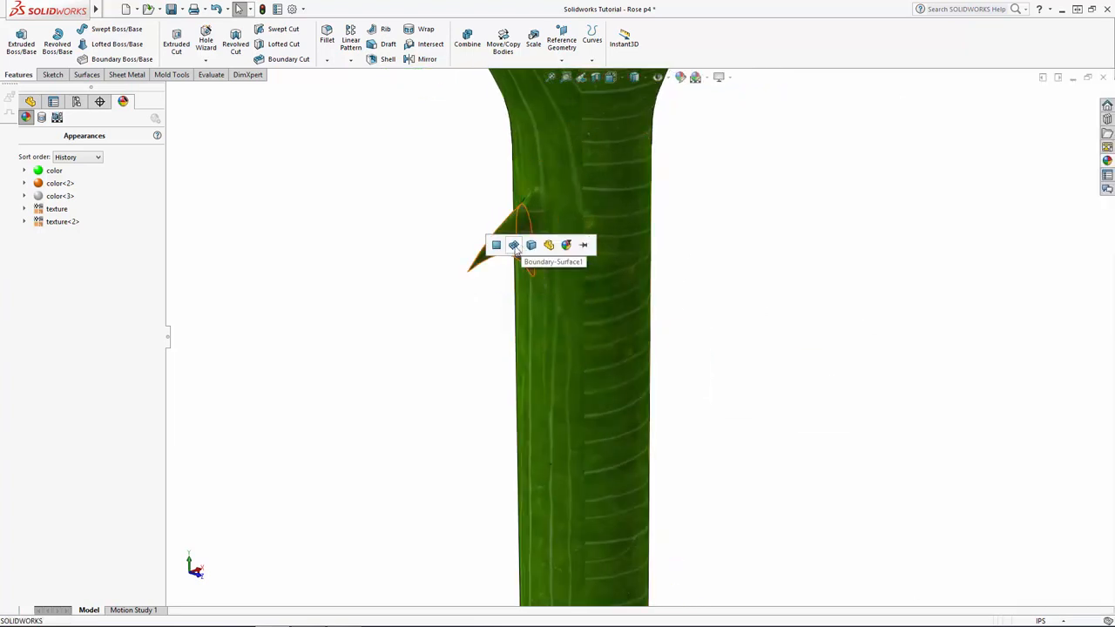
click(521, 247)
Edit the satin finished rosewood appearance and extend it to the CrvPattern2 thorns and the Fillet26 feature at the thorn base
click(118, 235)
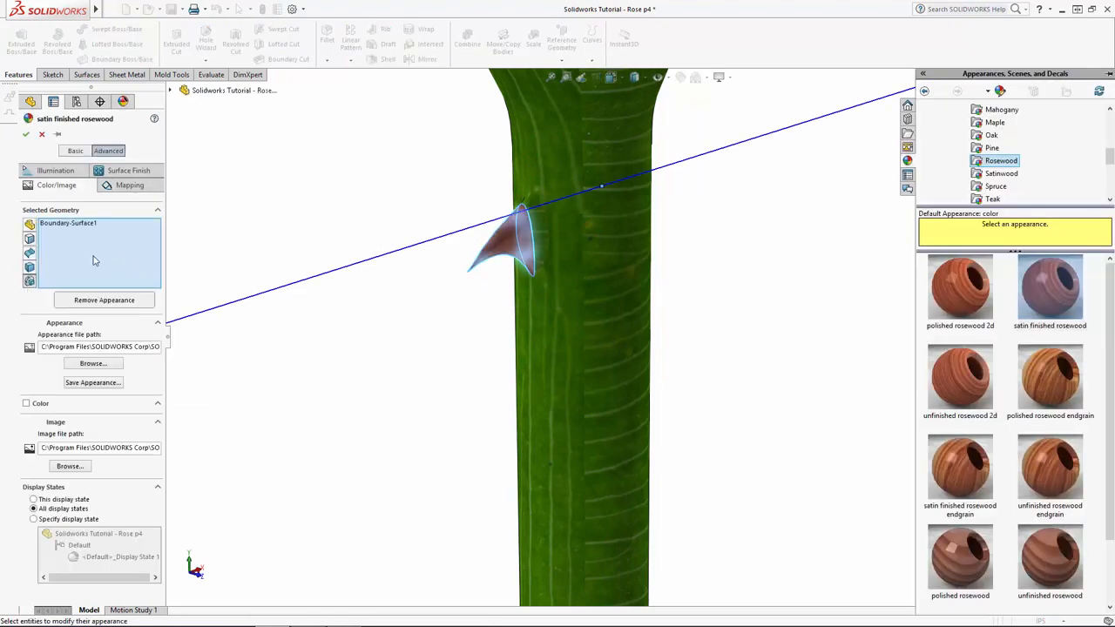
scroll(490, 339, up, 3)
middle_drag(491, 339, 630, 477)
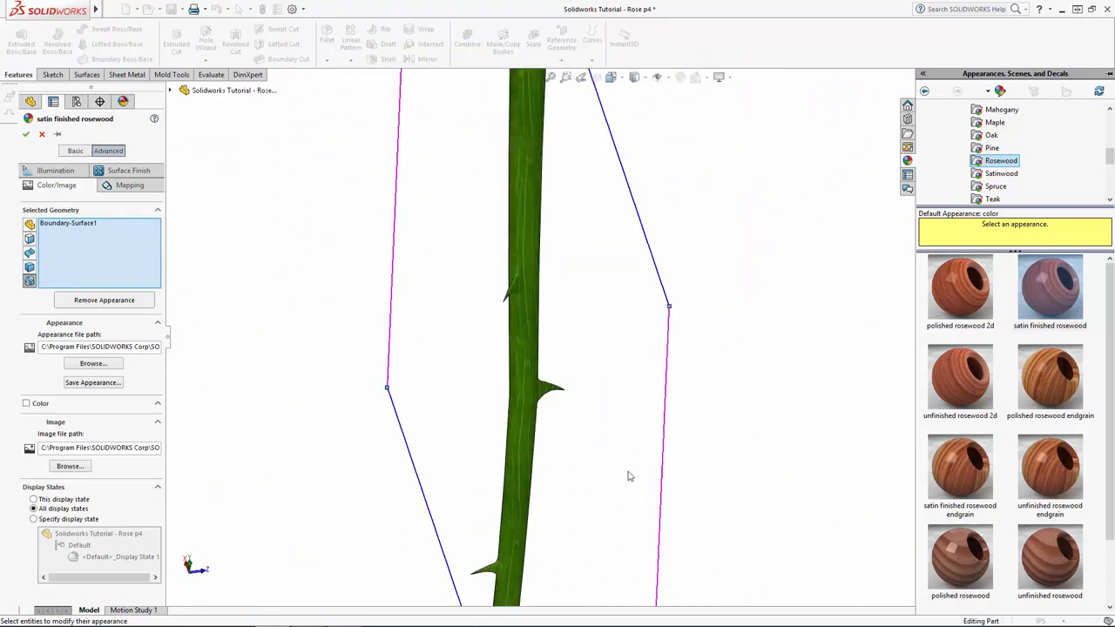
scroll(601, 466, down, 3)
mouse_move(506, 267)
middle_down()
mouse_move(490, 323)
mouse_move(491, 428)
mouse_move(585, 431)
middle_up()
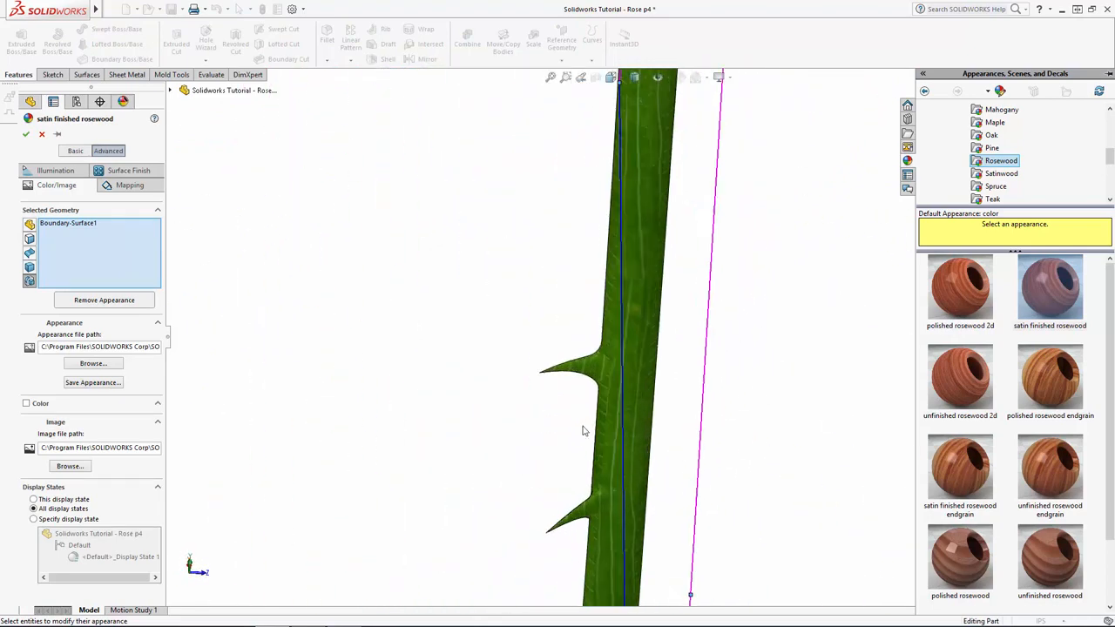
click(587, 373)
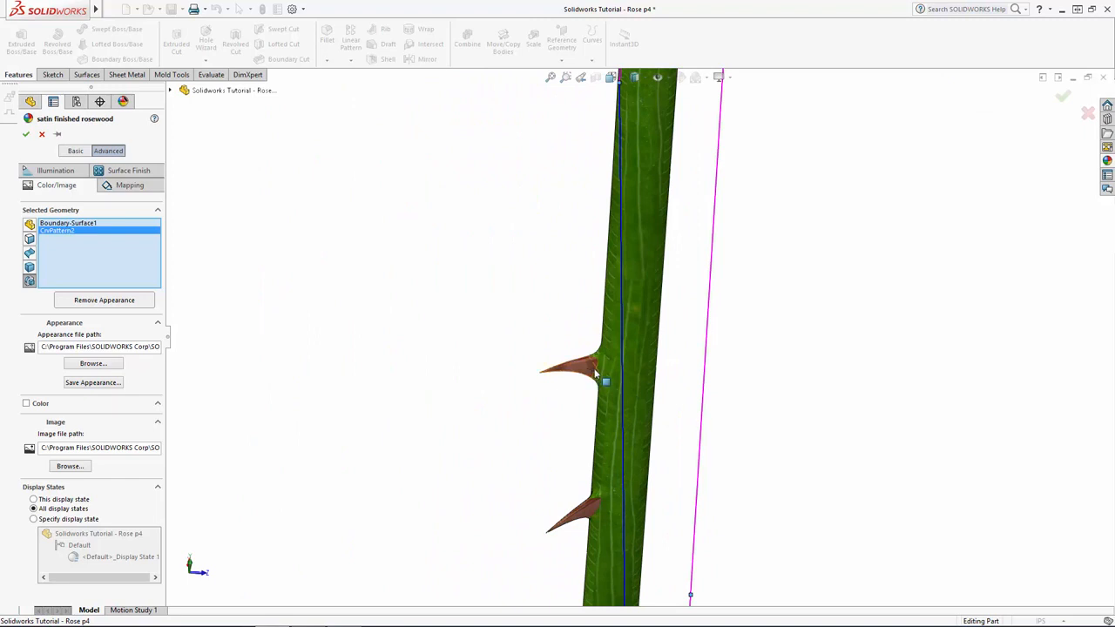
click(598, 374)
Add the remaining CrvPattern1 thorns to the satin finished rosewood appearance and accept it
middle_drag(600, 374, 538, 442)
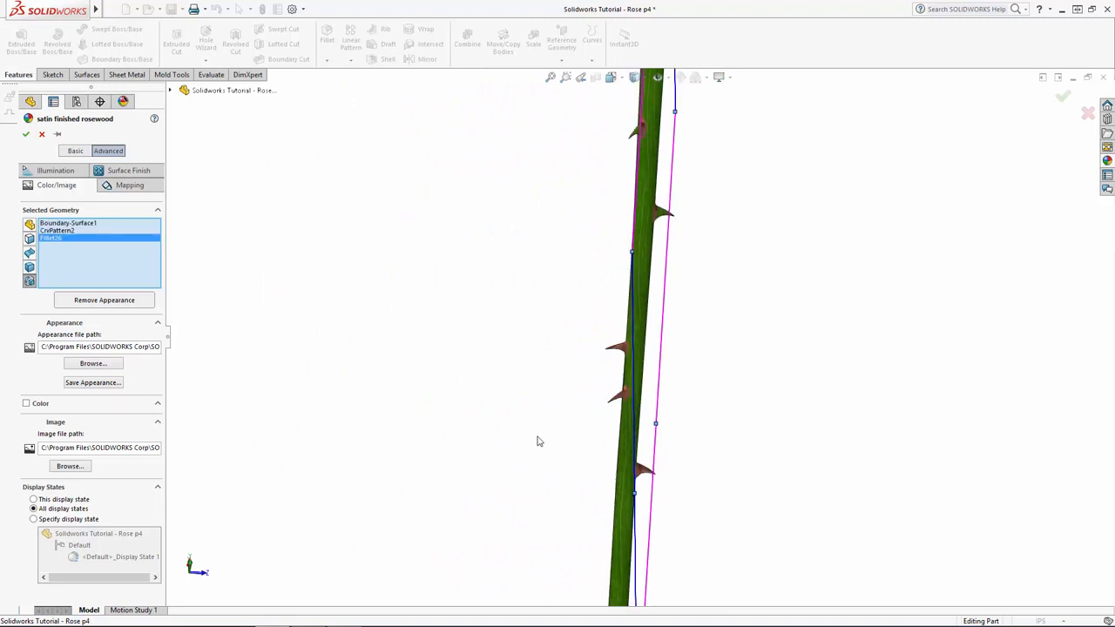
scroll(694, 248, down, 3)
click(603, 209)
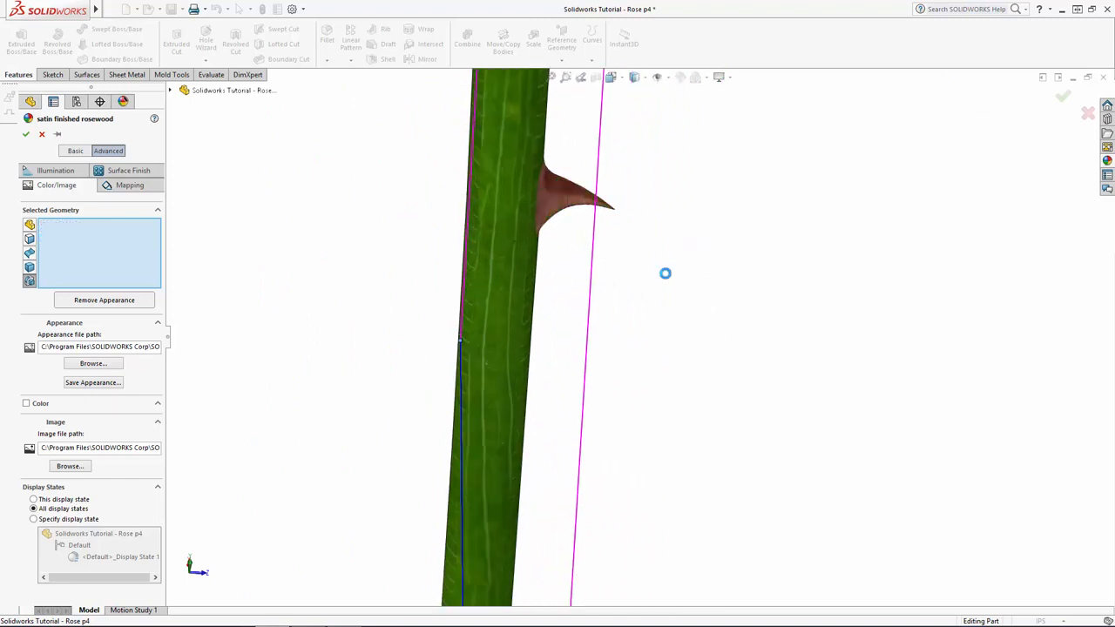
scroll(665, 271, up, 6)
mouse_move(678, 229)
middle_down()
mouse_move(654, 209)
mouse_move(398, 318)
mouse_move(458, 164)
mouse_move(492, 197)
middle_up()
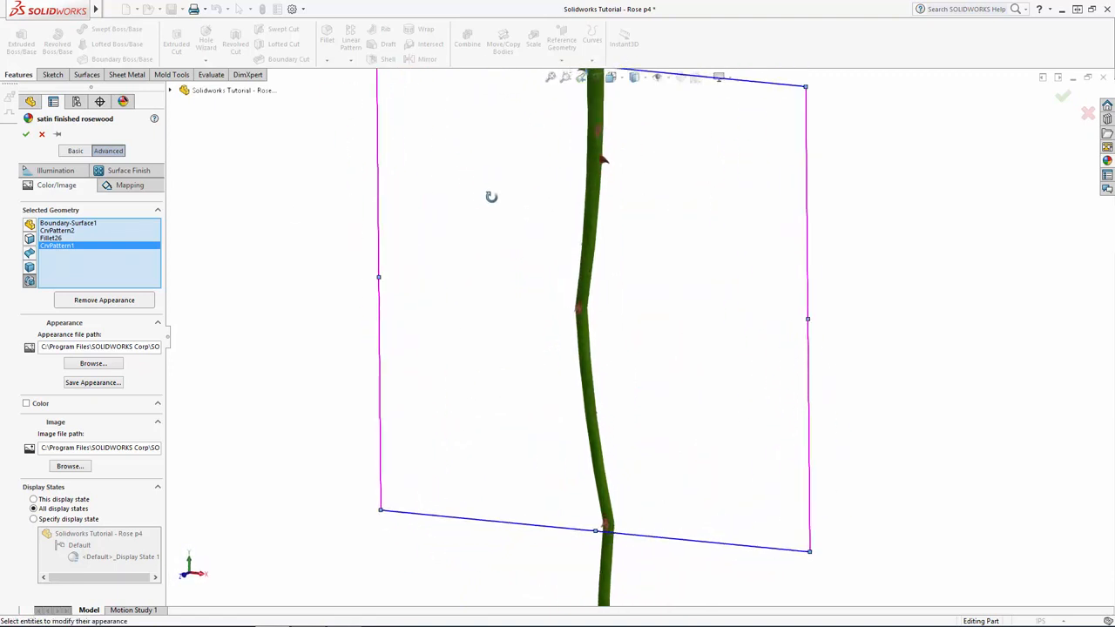
click(25, 133)
Hide the model tree area to enlarge the viewport and display the whole rose in Perspective
scroll(540, 366, up, 3)
scroll(637, 282, down, 2)
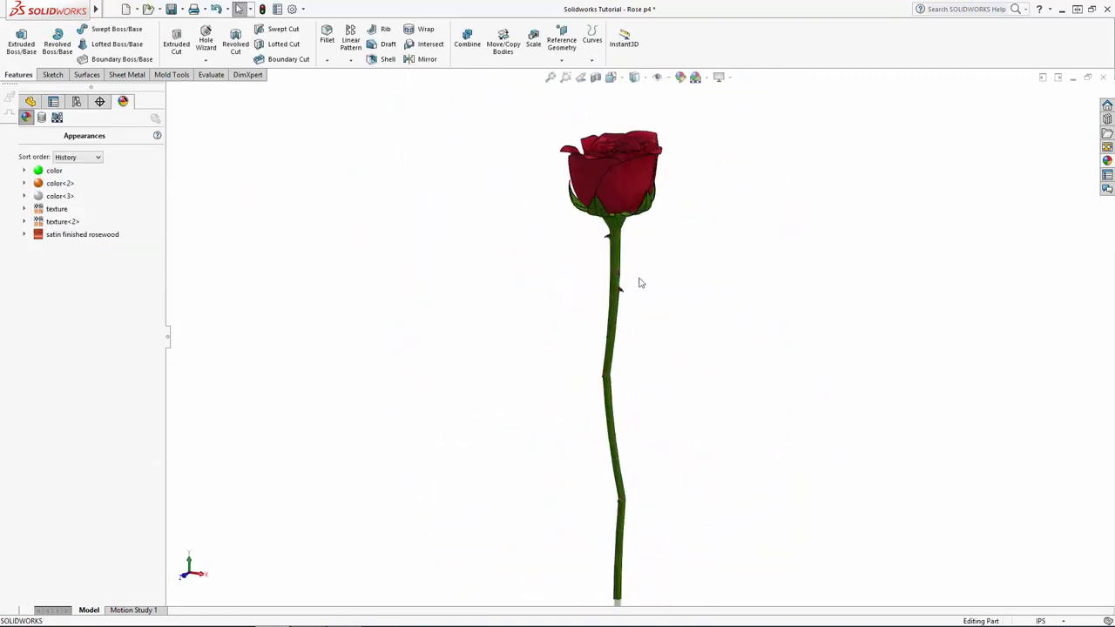
click(170, 342)
middle_drag(552, 356, 696, 427)
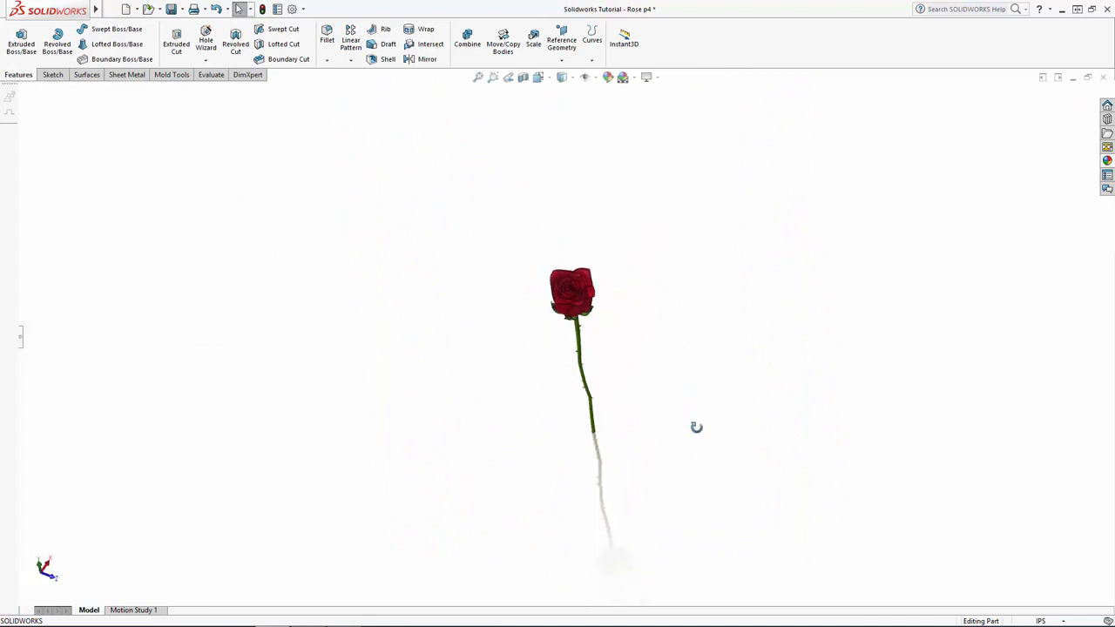
scroll(601, 344, down, 3)
click(648, 76)
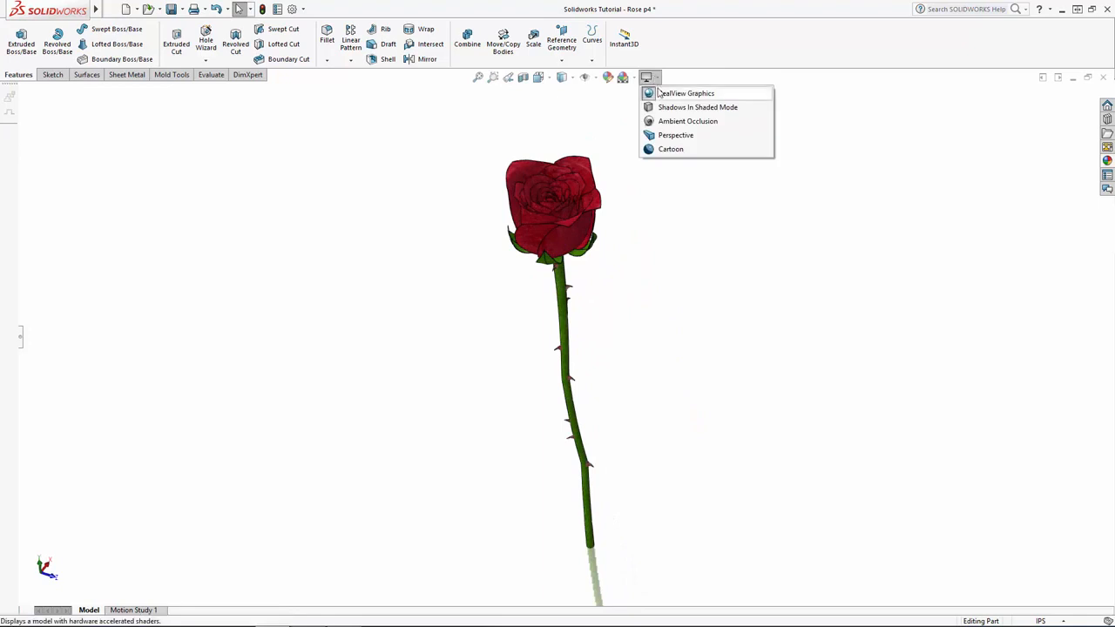
click(676, 135)
click(647, 76)
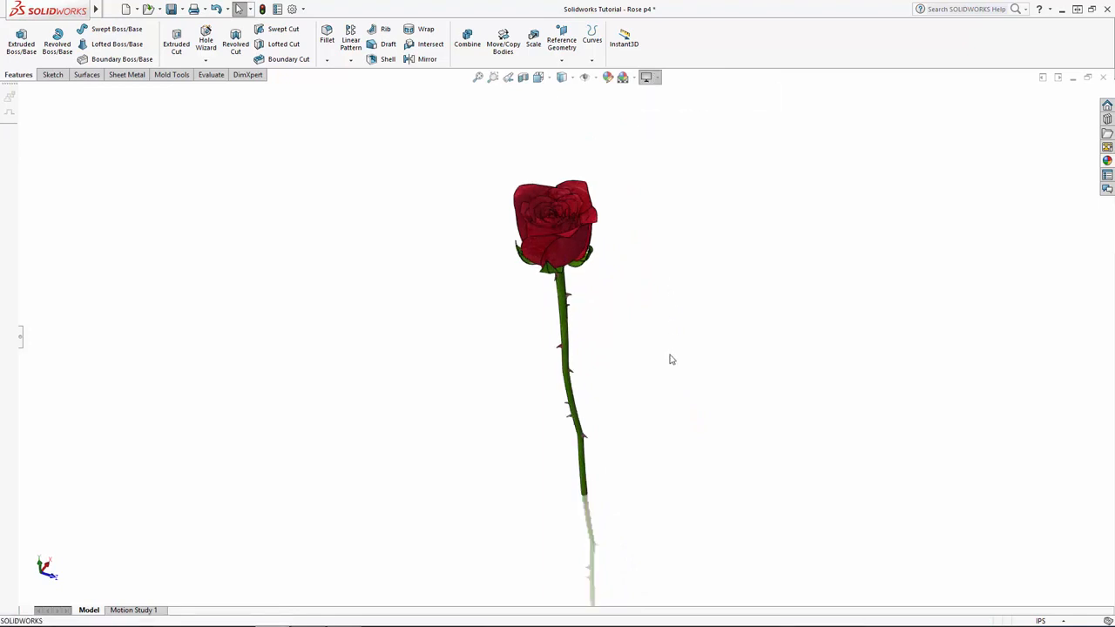